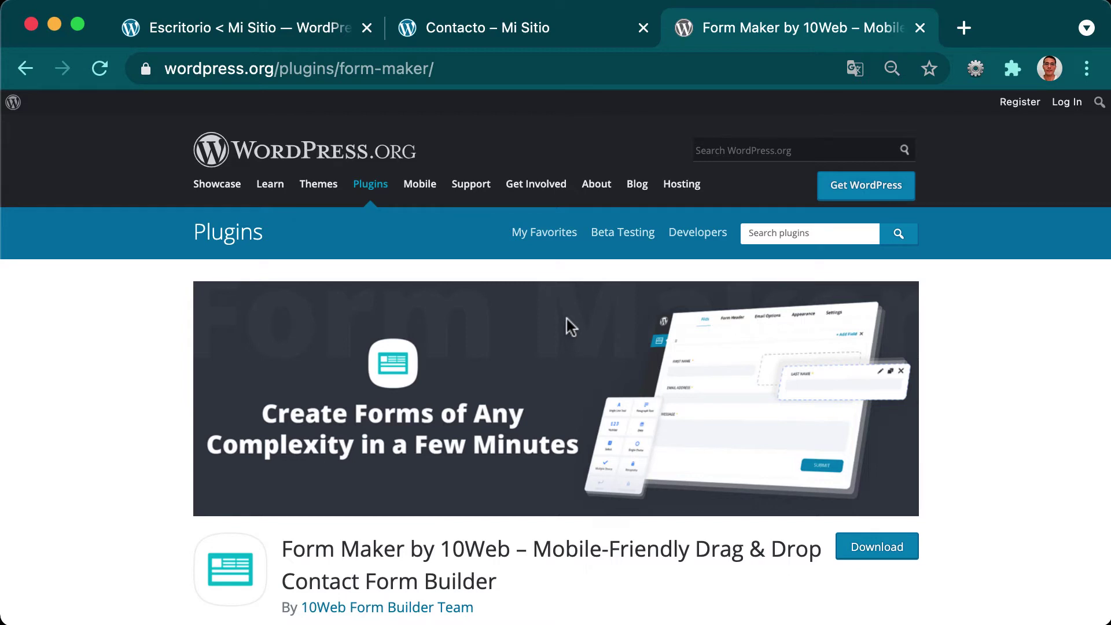
Step: Examine the Form Maker by 10Web plugin page, including its description, ratings, features and extensions
scroll(567, 319, down, 7)
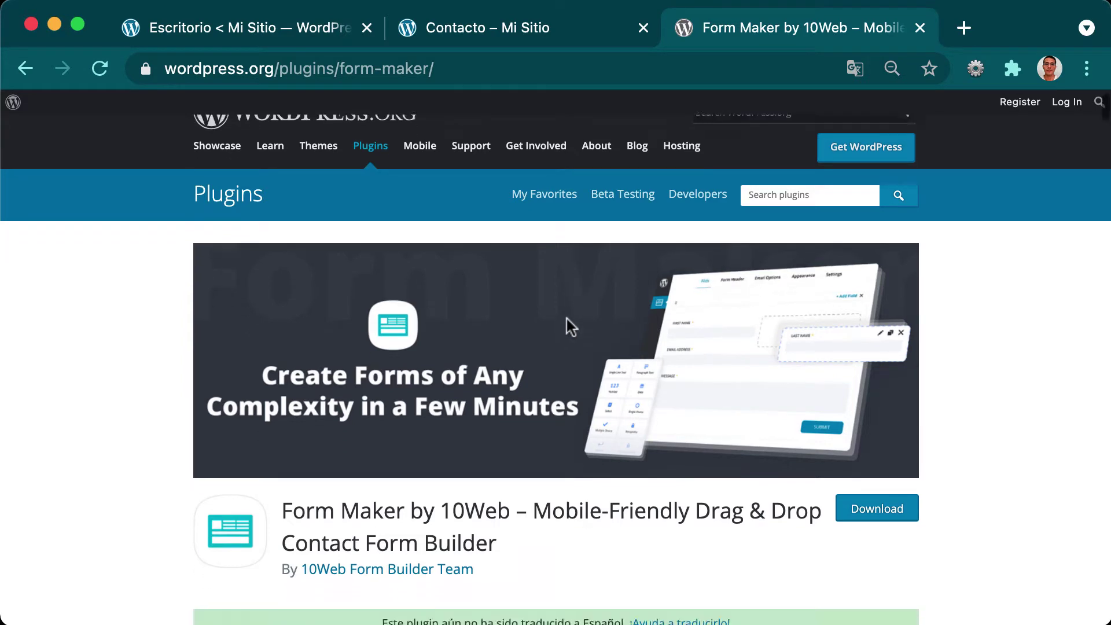
scroll(567, 320, down, 6)
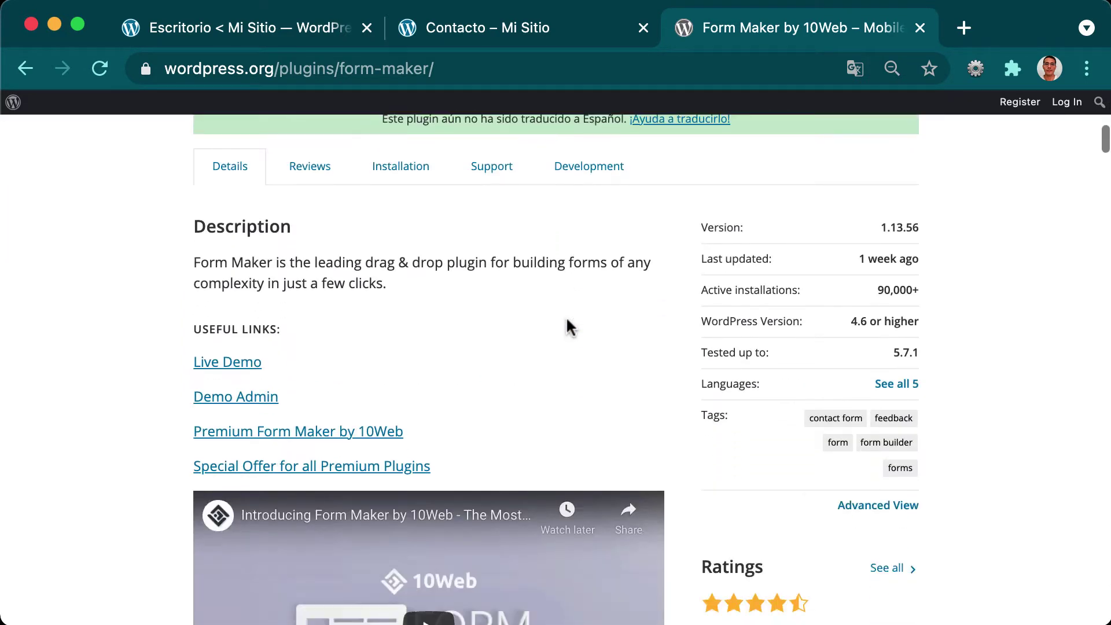
scroll(567, 320, down, 9)
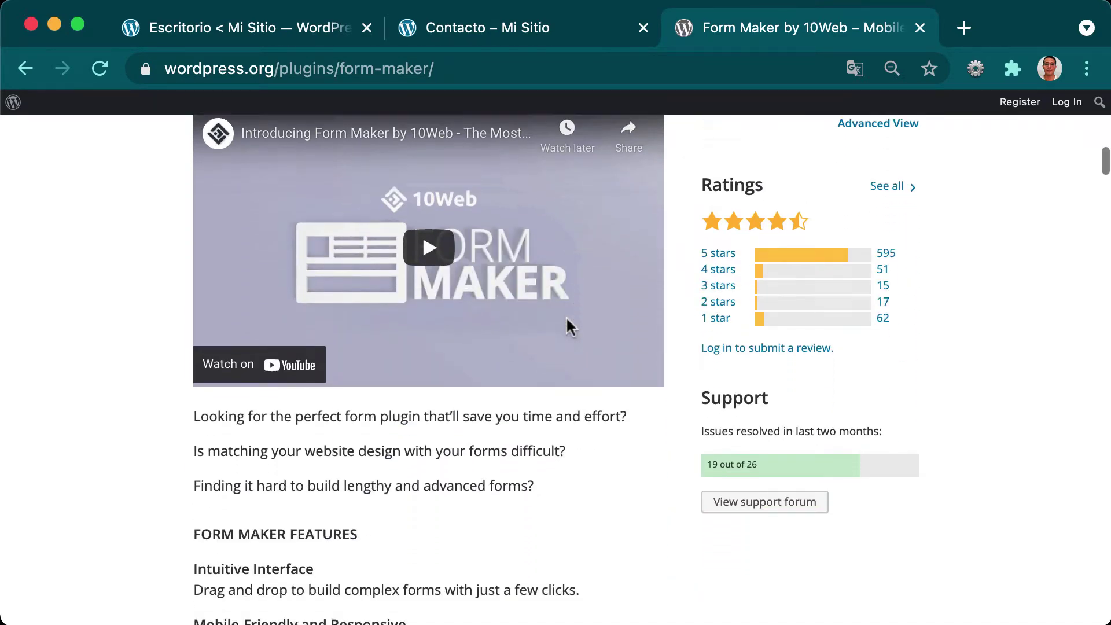
scroll(567, 320, down, 14)
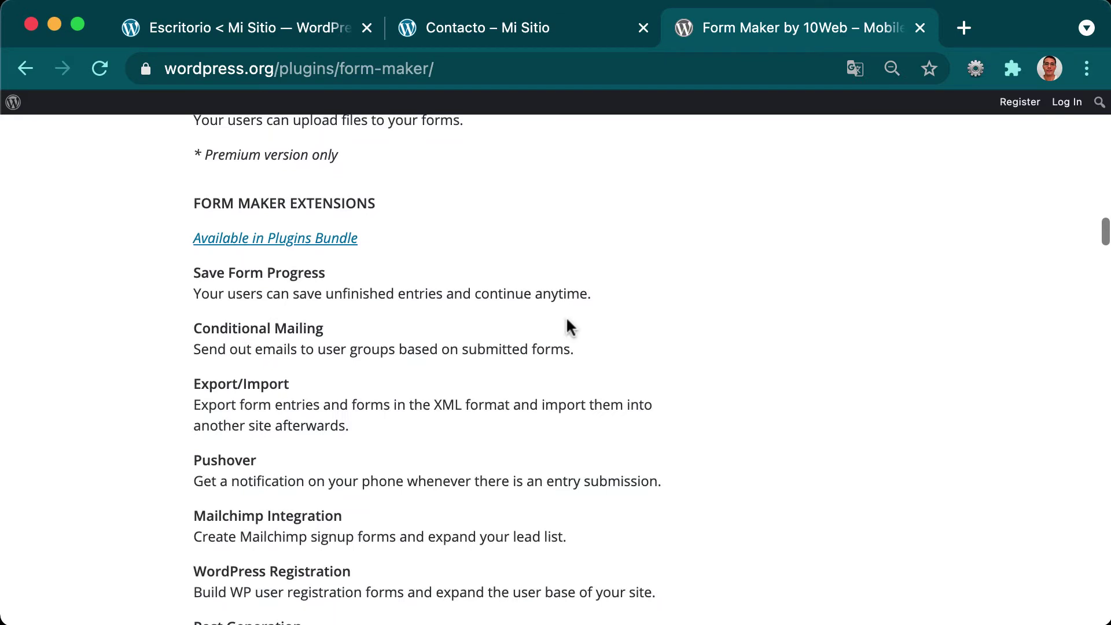
scroll(567, 319, down, 4)
scroll(566, 316, up, 5)
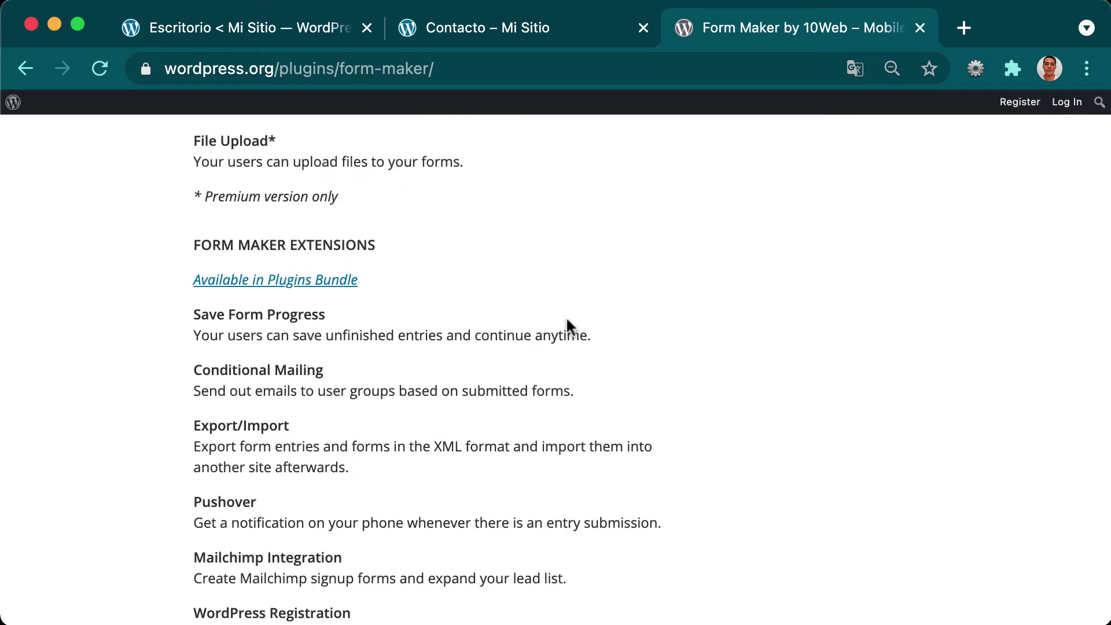
scroll(565, 316, down, 5)
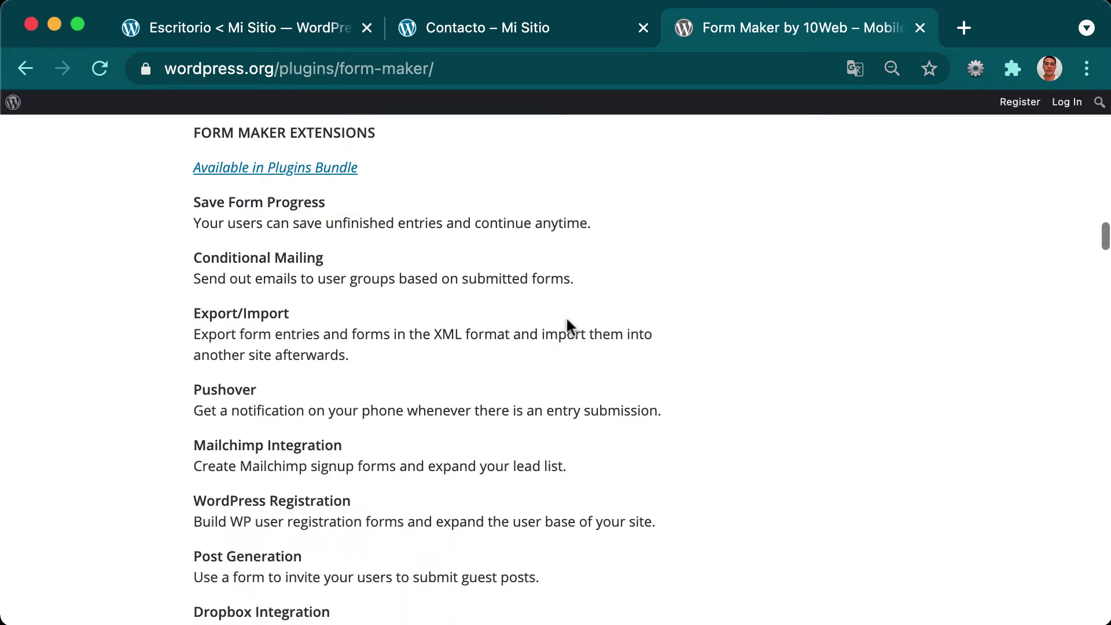
scroll(566, 316, down, 17)
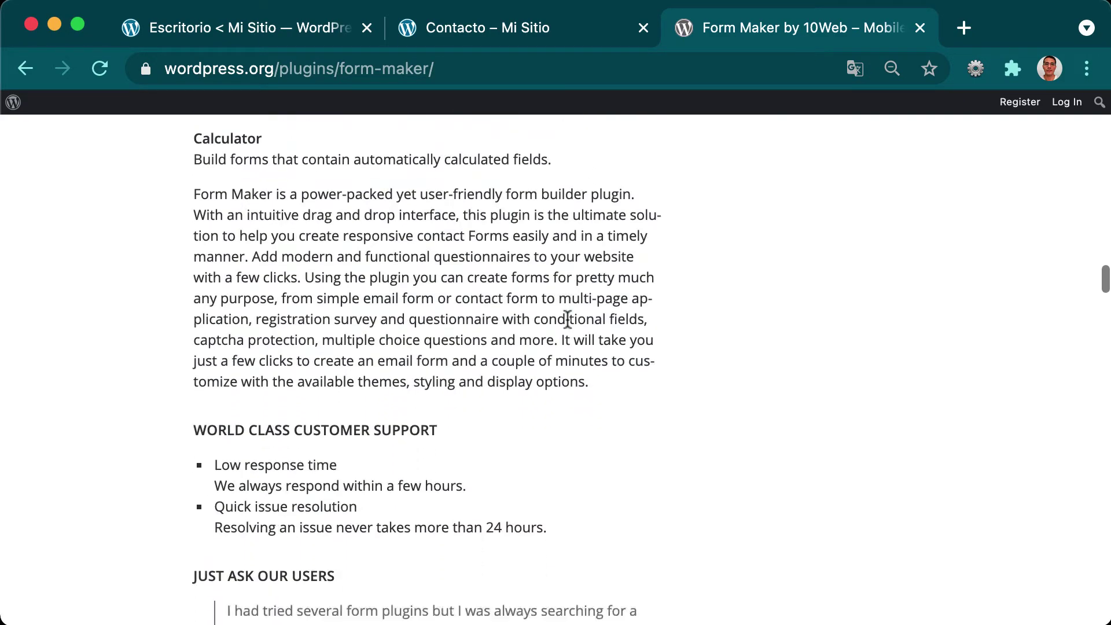
scroll(567, 319, up, 20)
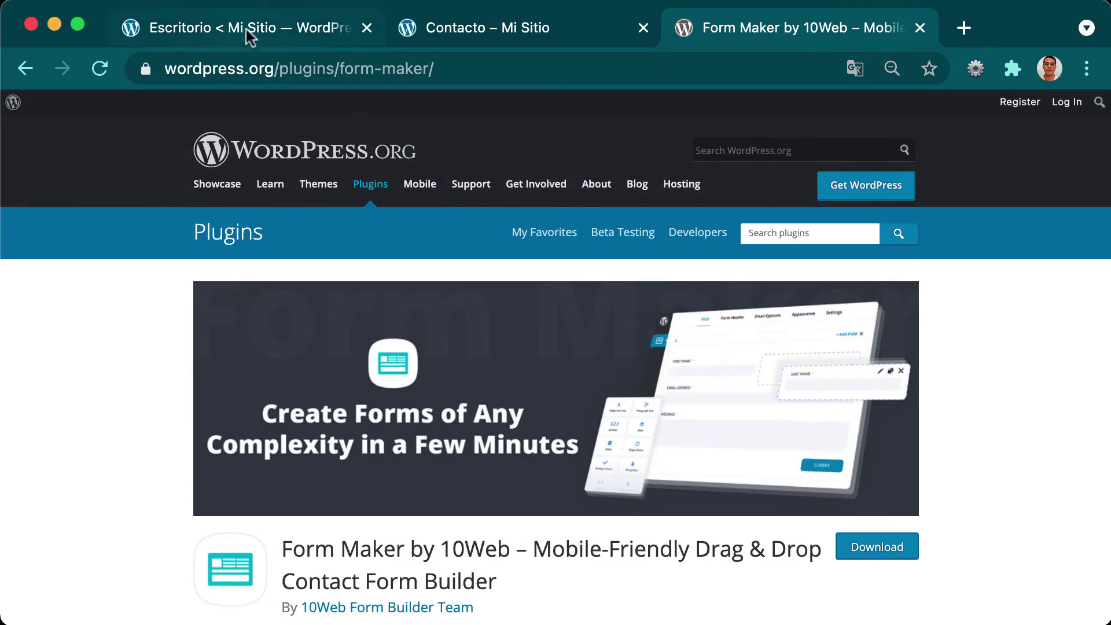
Step: Switch to the Mi Sitio WordPress admin and search the plugins available to add for "form maker"
click(245, 30)
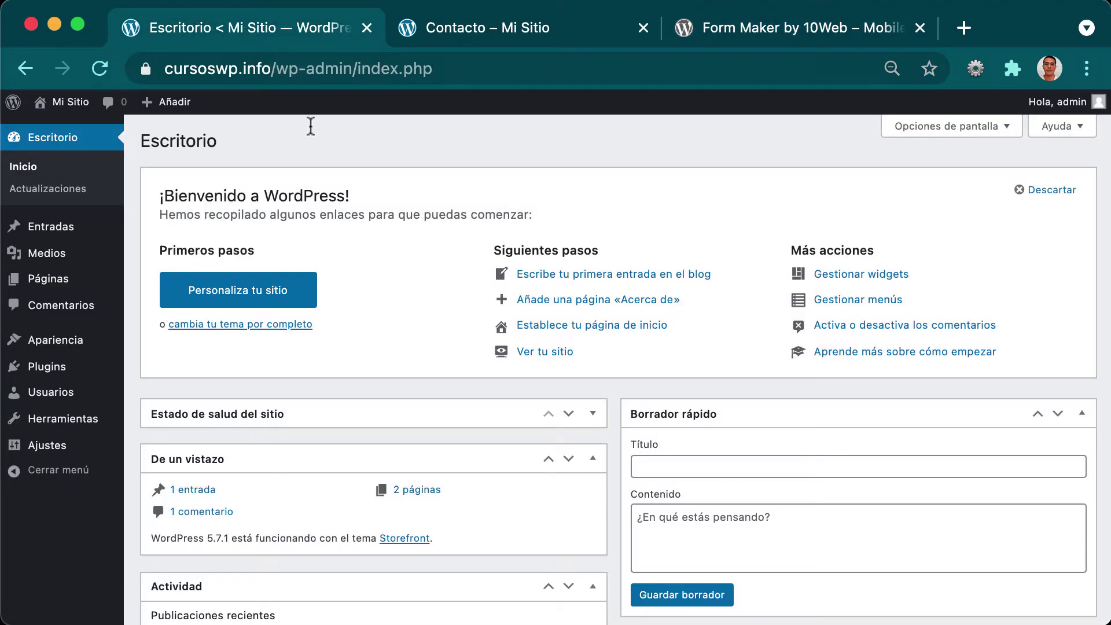
mouse_move(47, 376)
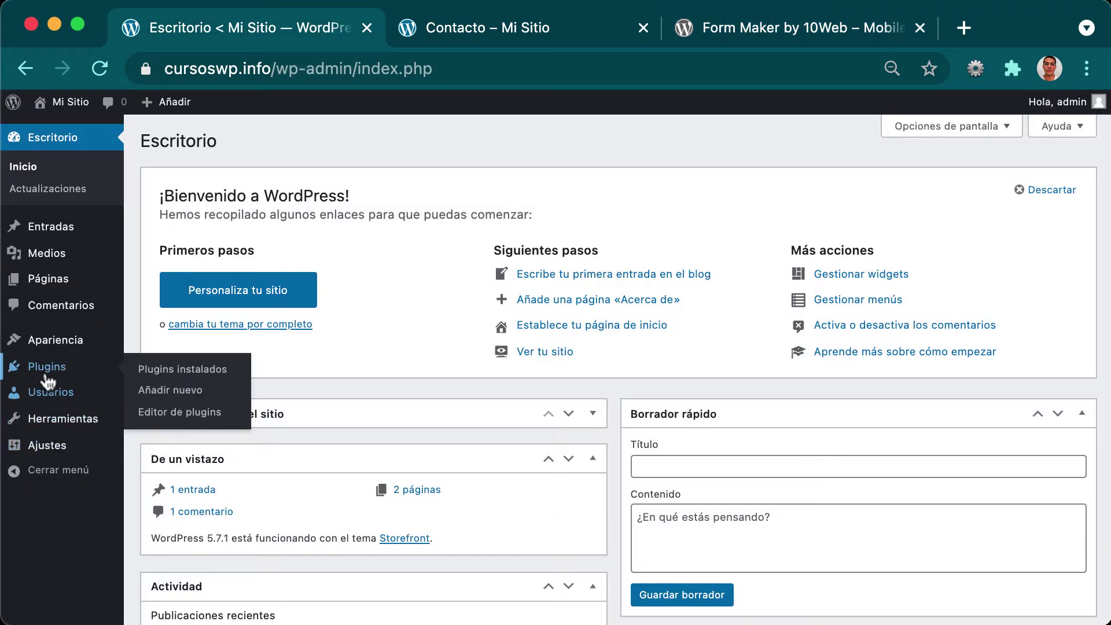
click(200, 393)
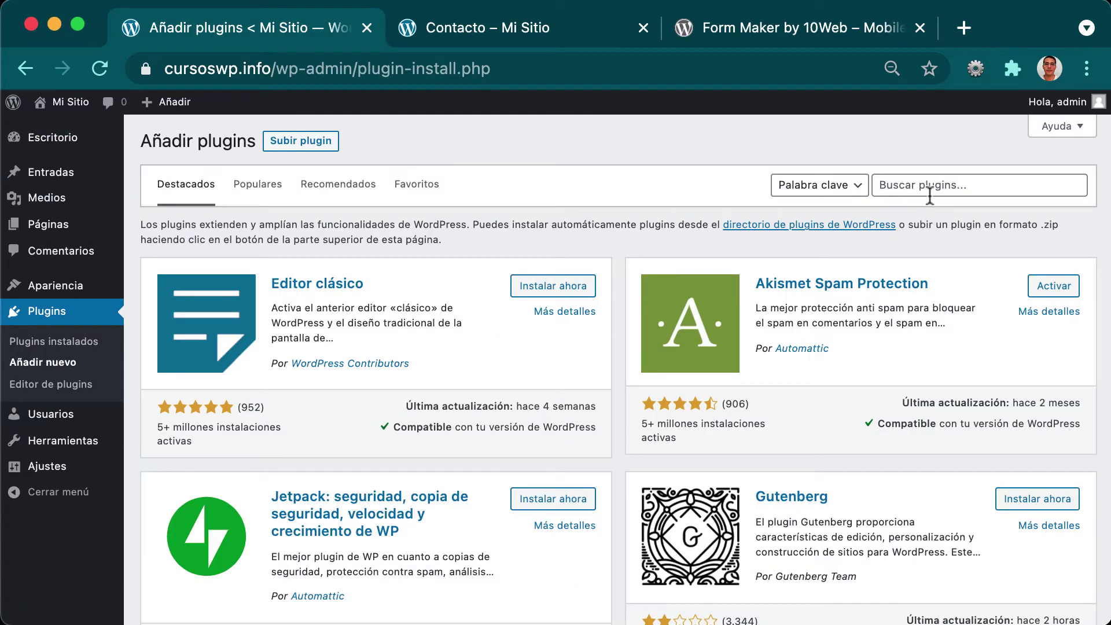
click(928, 185)
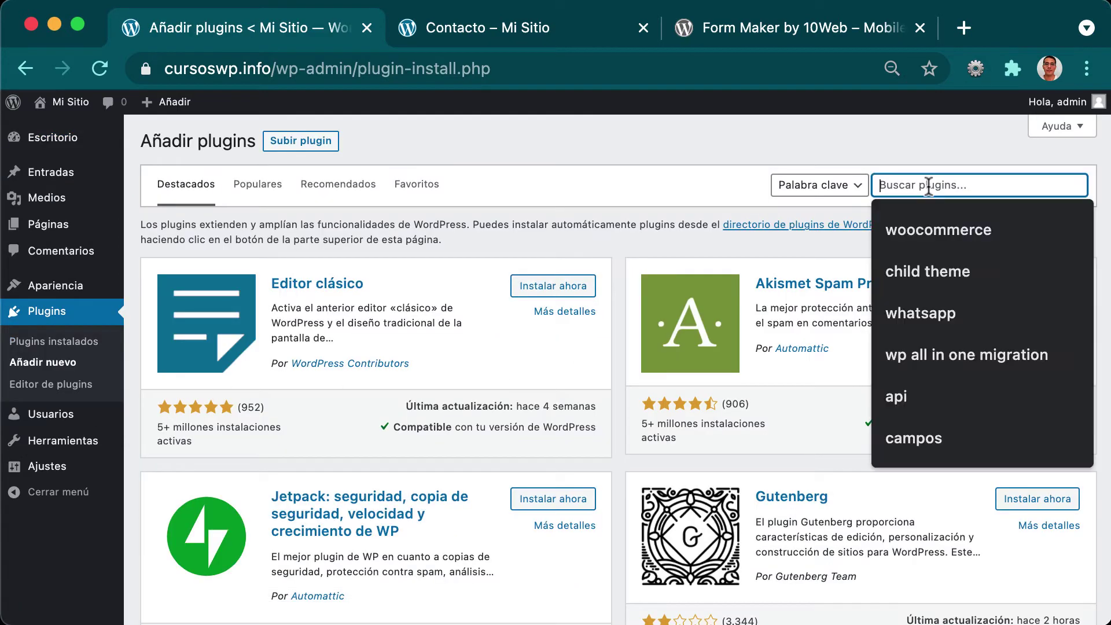
text(form ma)
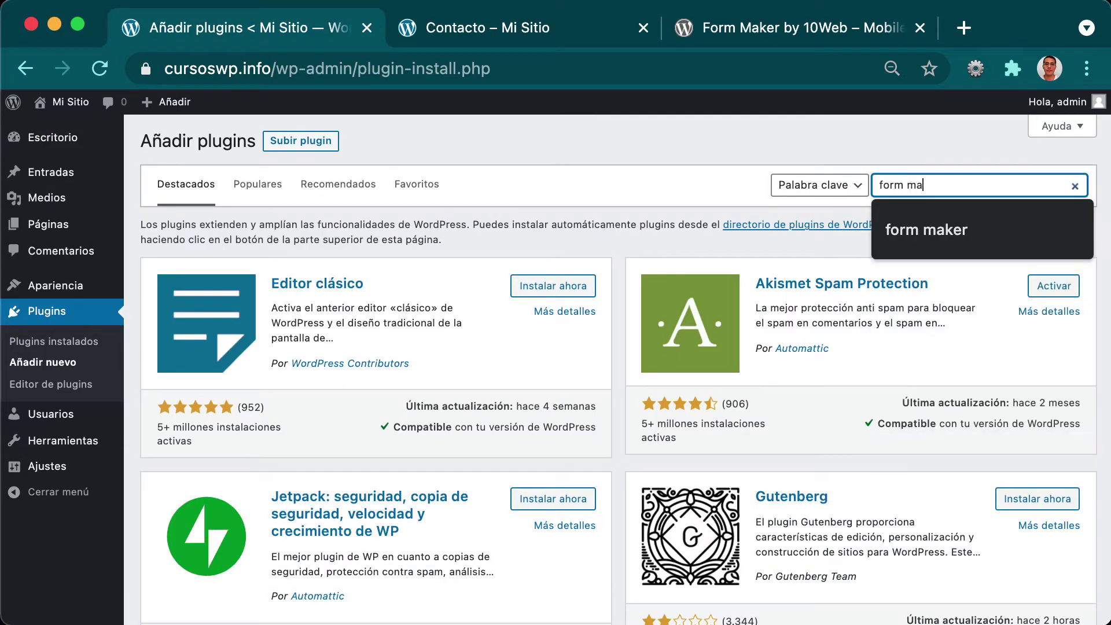
text(ker)
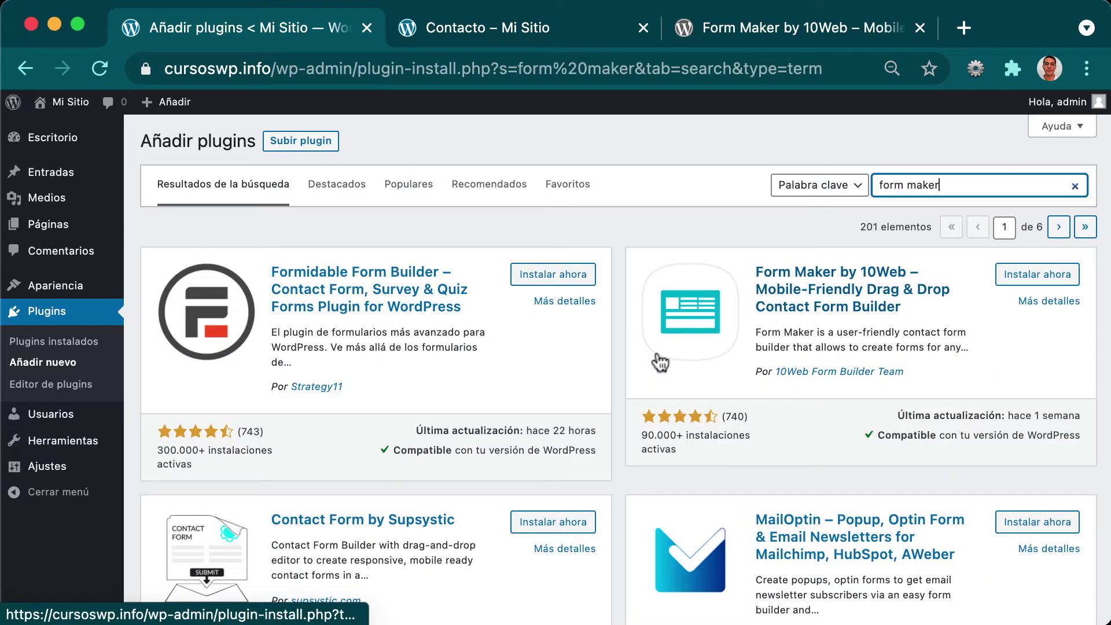
Step: Install and activate Form Maker by 10Web, and open its list of forms
click(1058, 275)
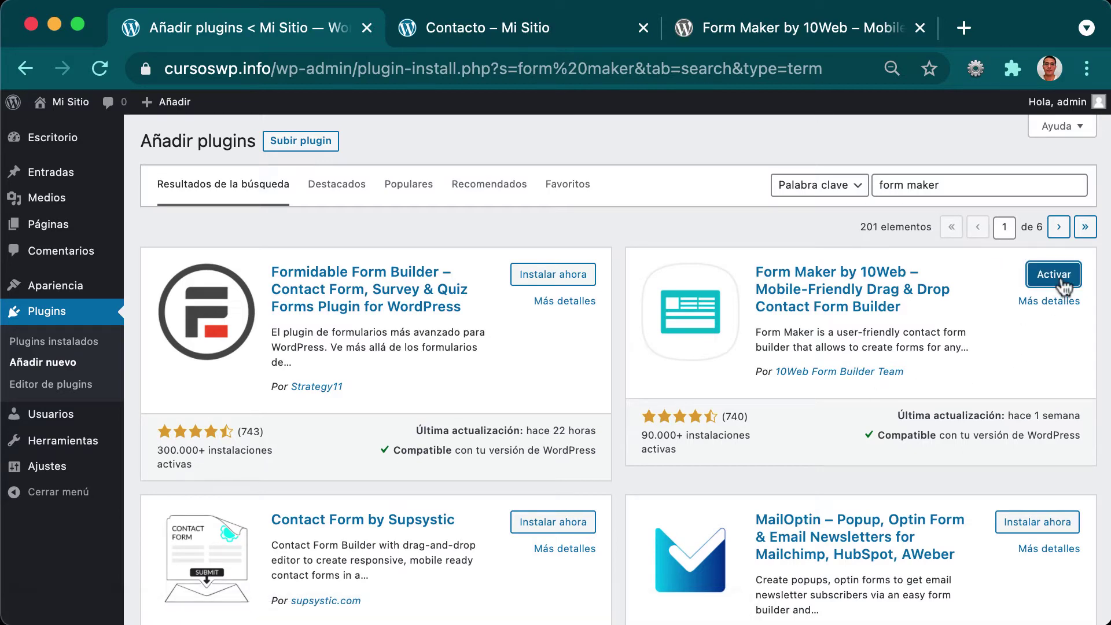
click(1059, 280)
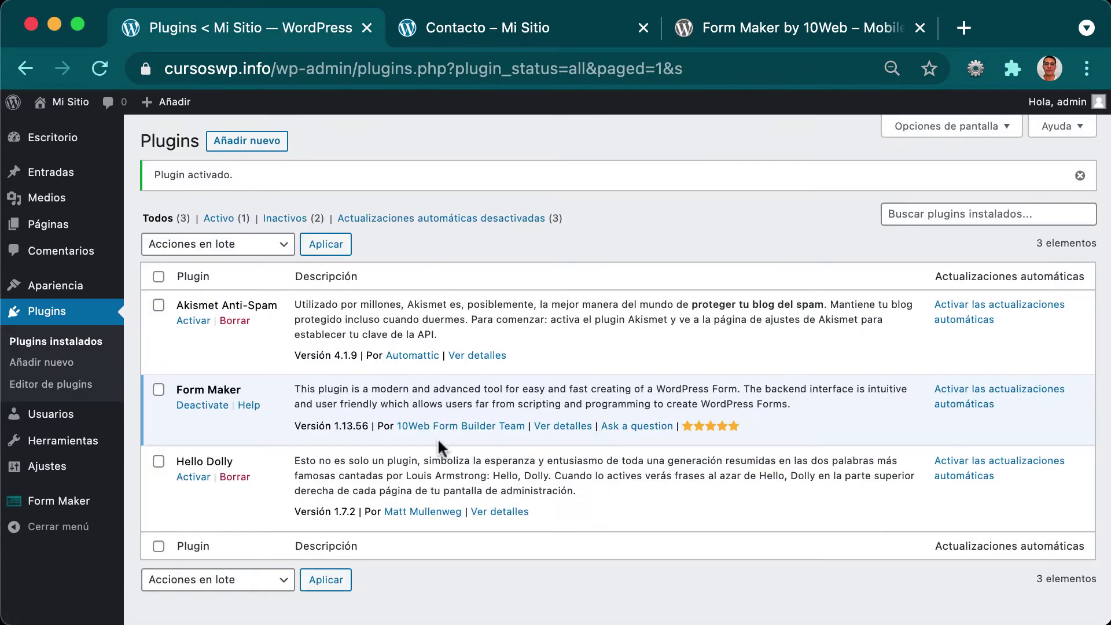
click(70, 508)
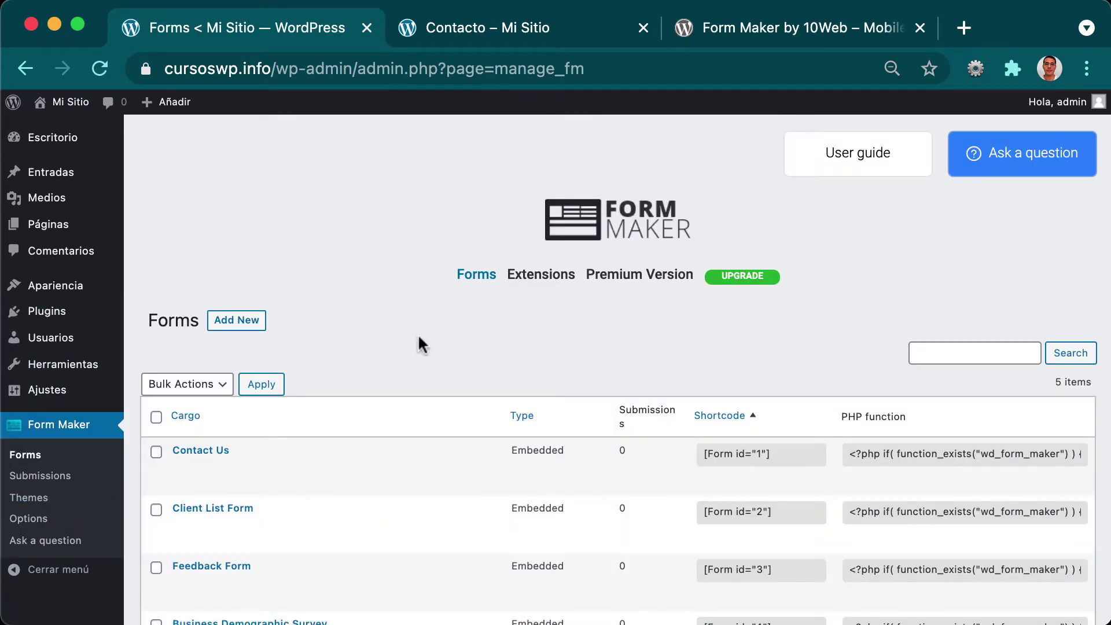
Step: Review the sample forms with their row actions, shortcodes and PHP functions, and select the Contact Us form's shortcode
scroll(418, 337, down, 5)
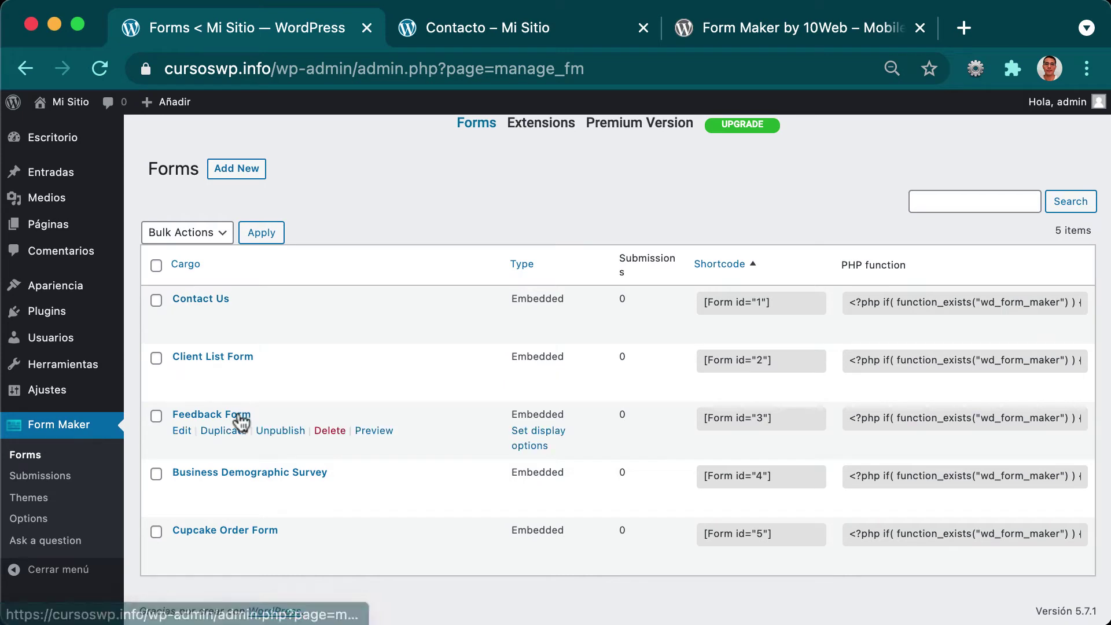
scroll(266, 451, up, 1)
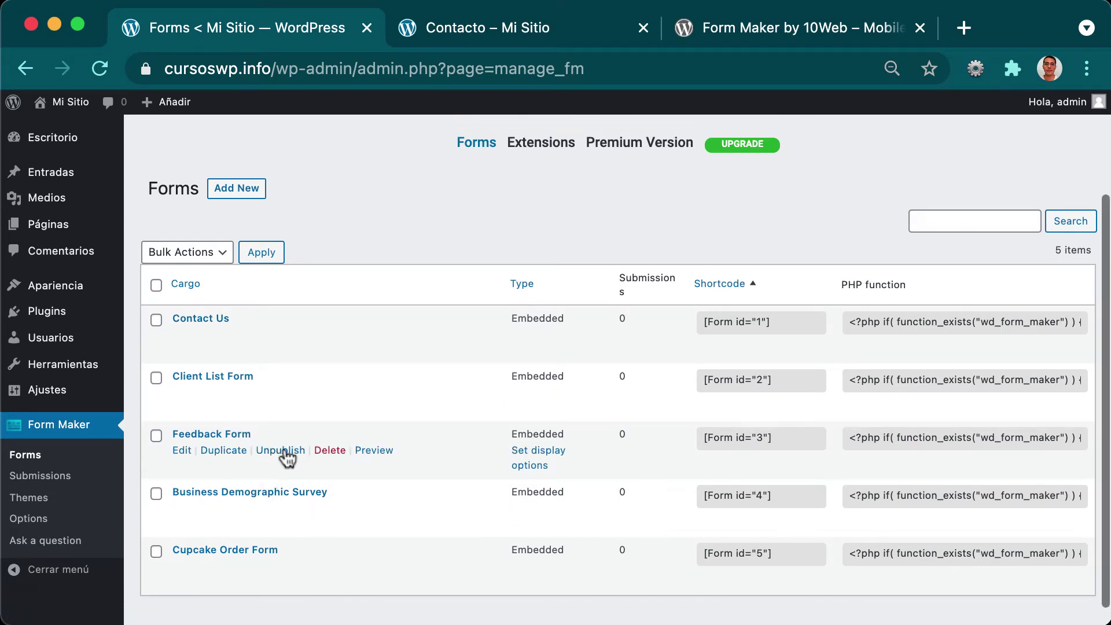
scroll(376, 478, up, 3)
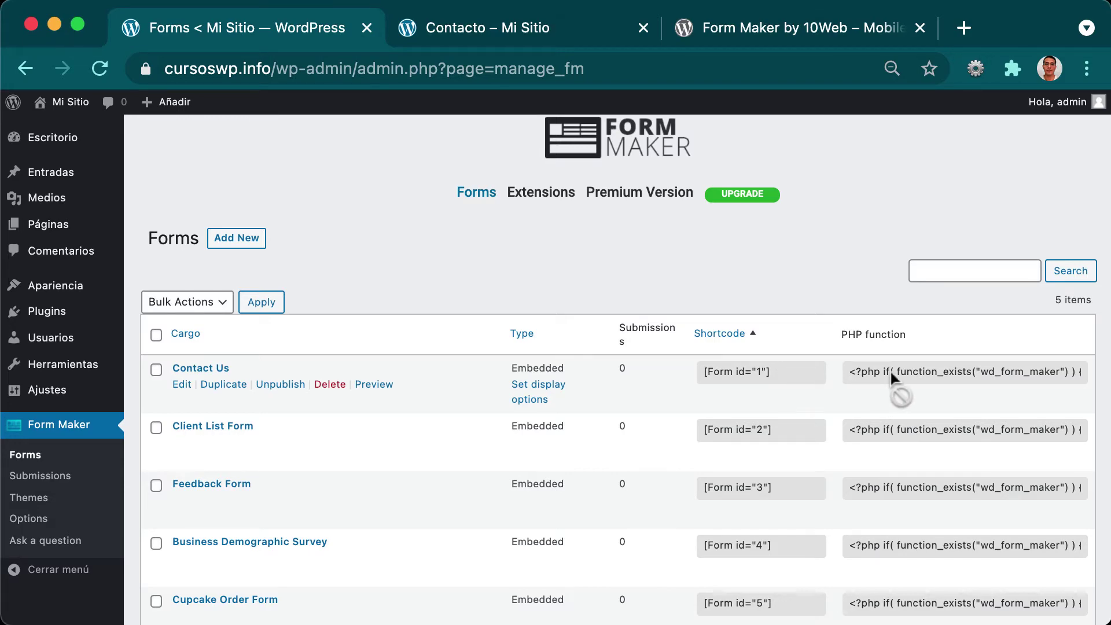
scroll(889, 369, left, 1)
scroll(890, 368, right, 1)
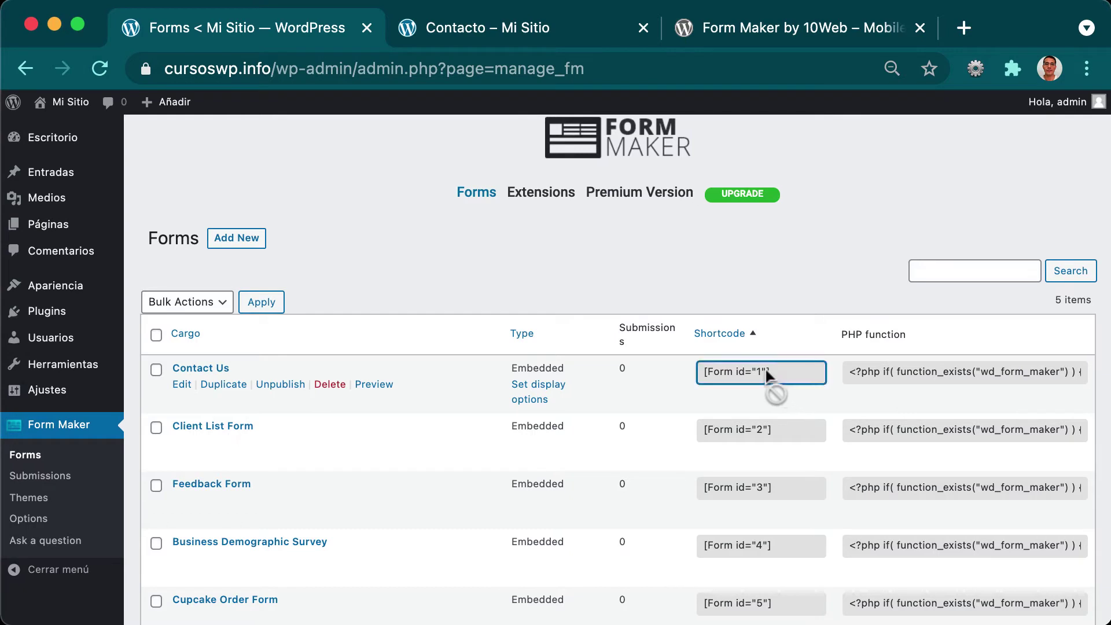
drag(766, 371, 734, 236)
scroll(726, 359, up, 3)
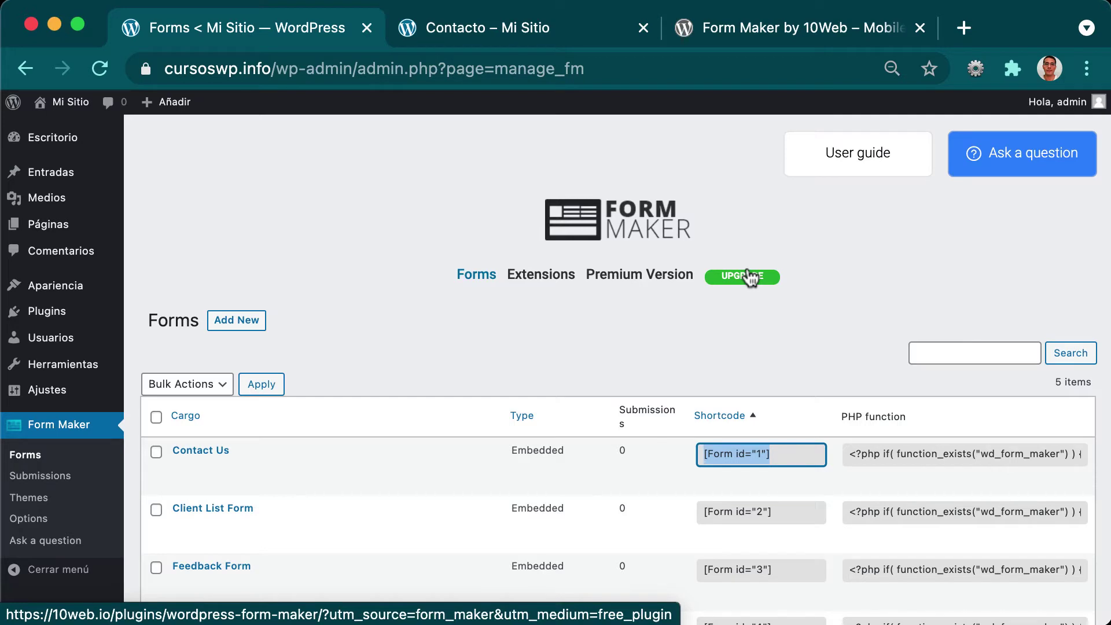
Step: Create a new form titled "Mi Formulario de Contacto"
click(237, 324)
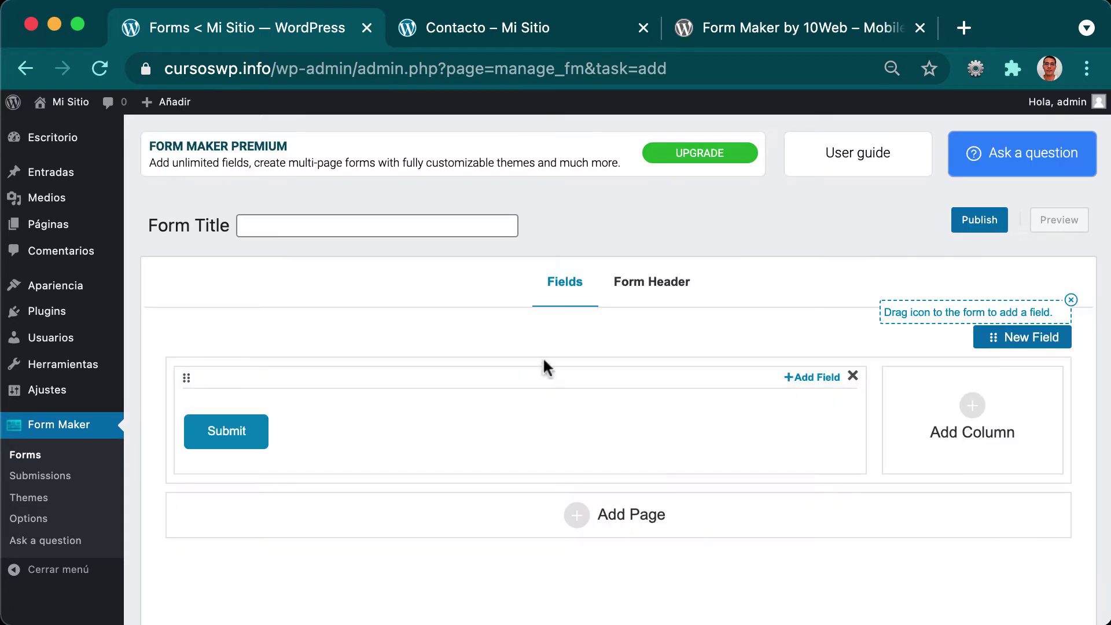
click(330, 226)
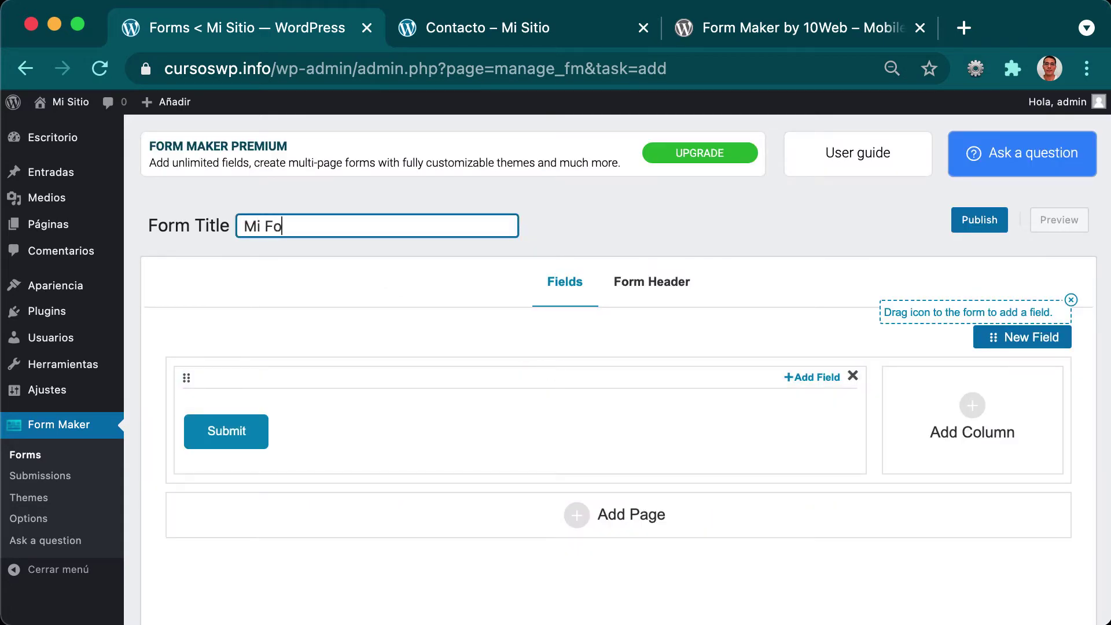
text(Mi Formulario de c)
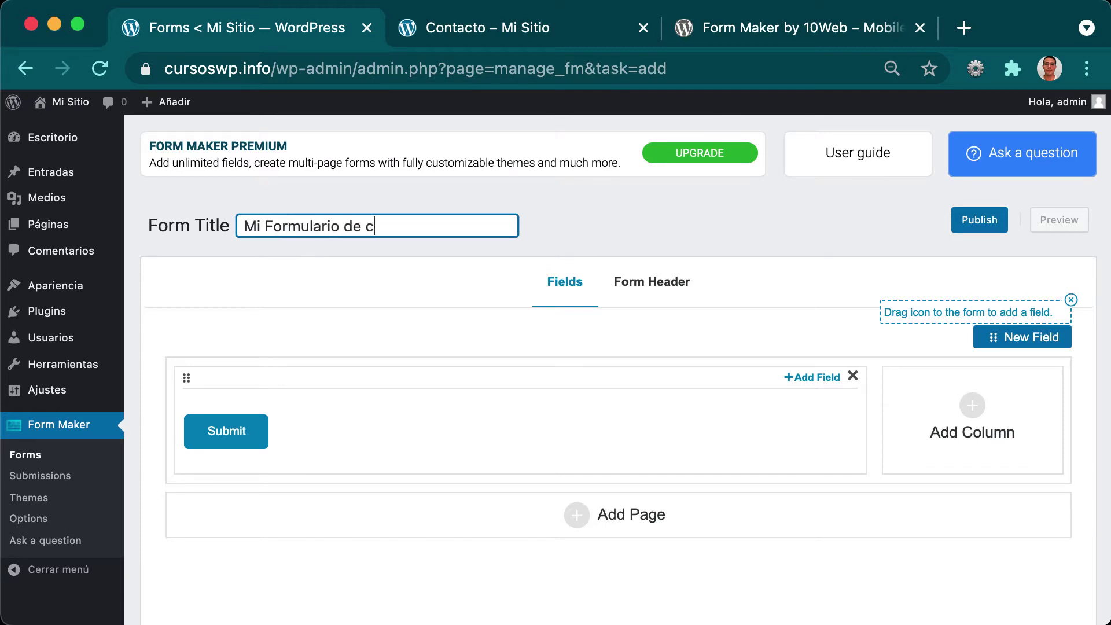
text(ontacto)
Step: Start a new Single Line Text field above the form's Submit button and label it "Nombre"
scroll(555, 311, down, 2)
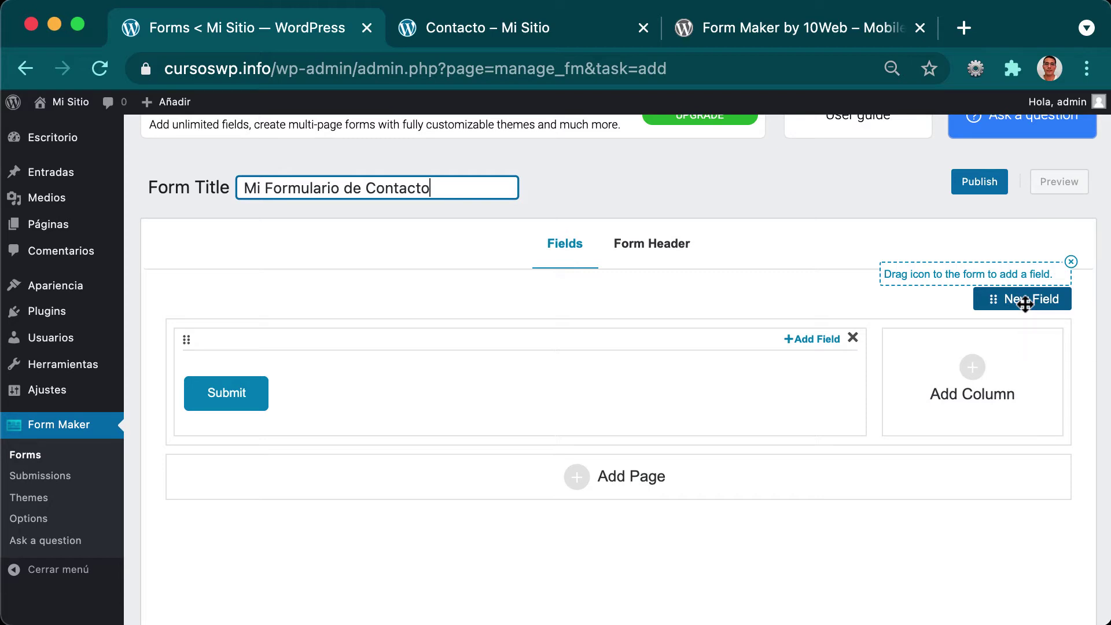
drag(1025, 305, 463, 379)
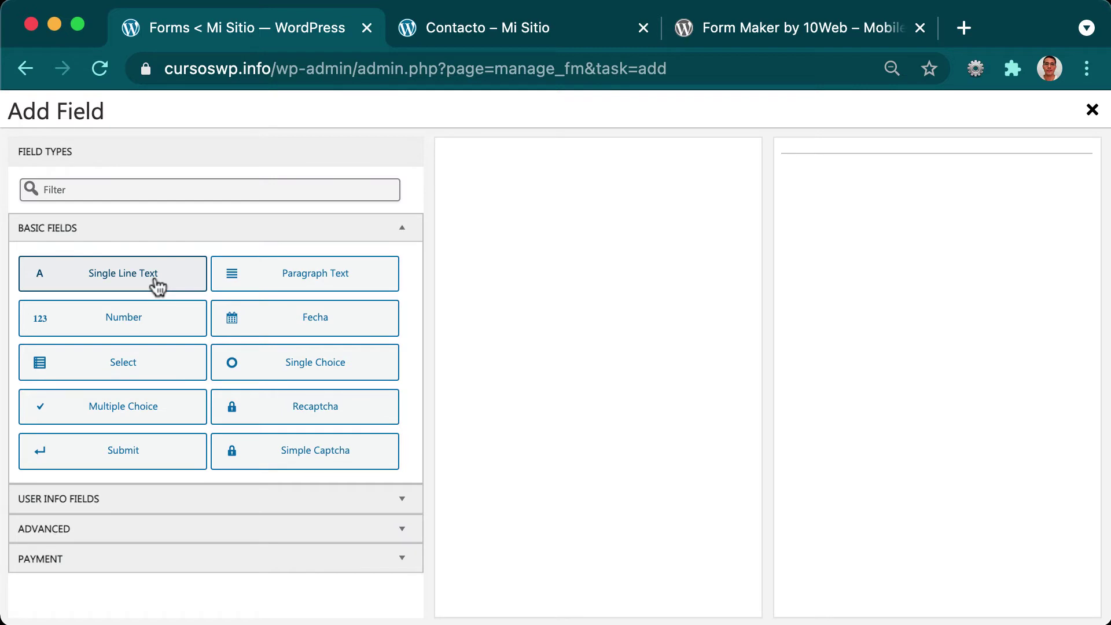
click(157, 286)
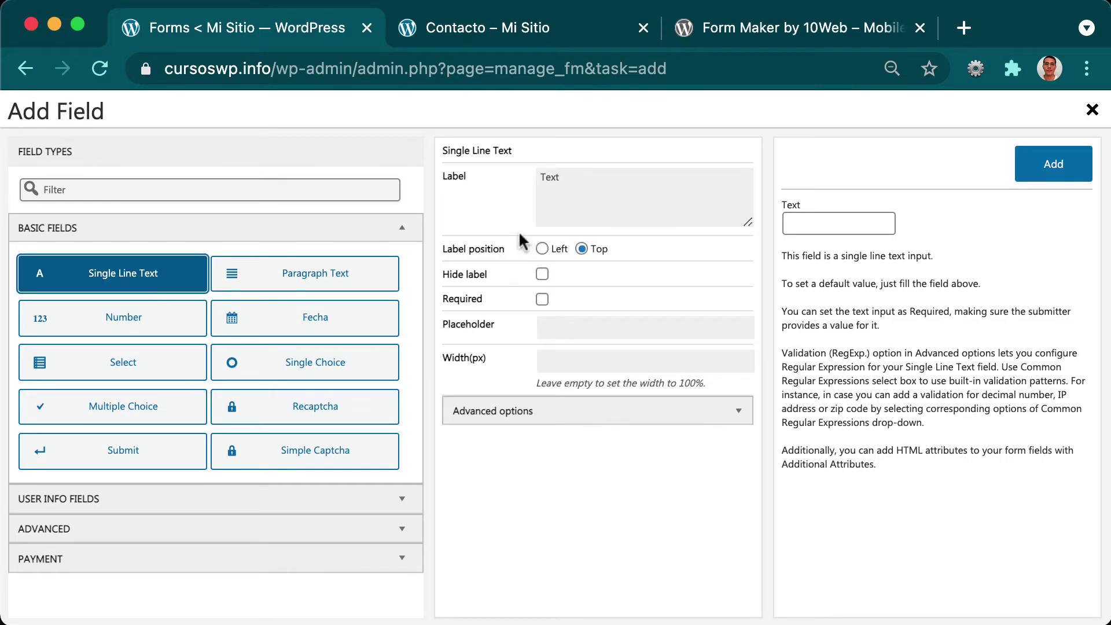
drag(583, 194, 457, 176)
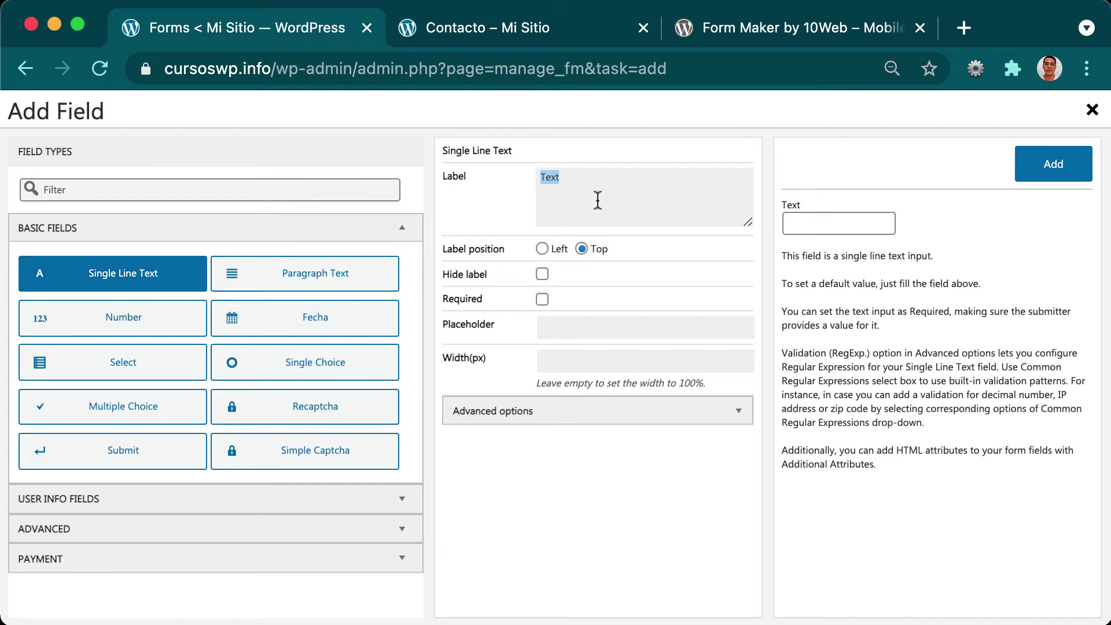
text(Nombre)
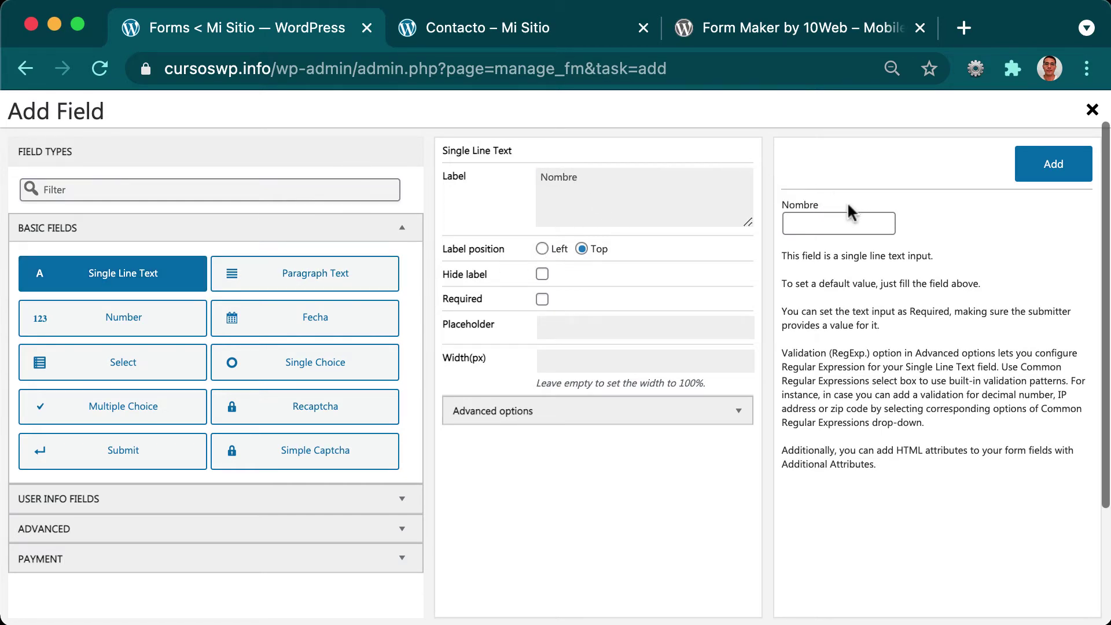
Step: Make the Nombre field required, set its placeholder to "Ingresa tu nombre", and add it to the form
click(542, 299)
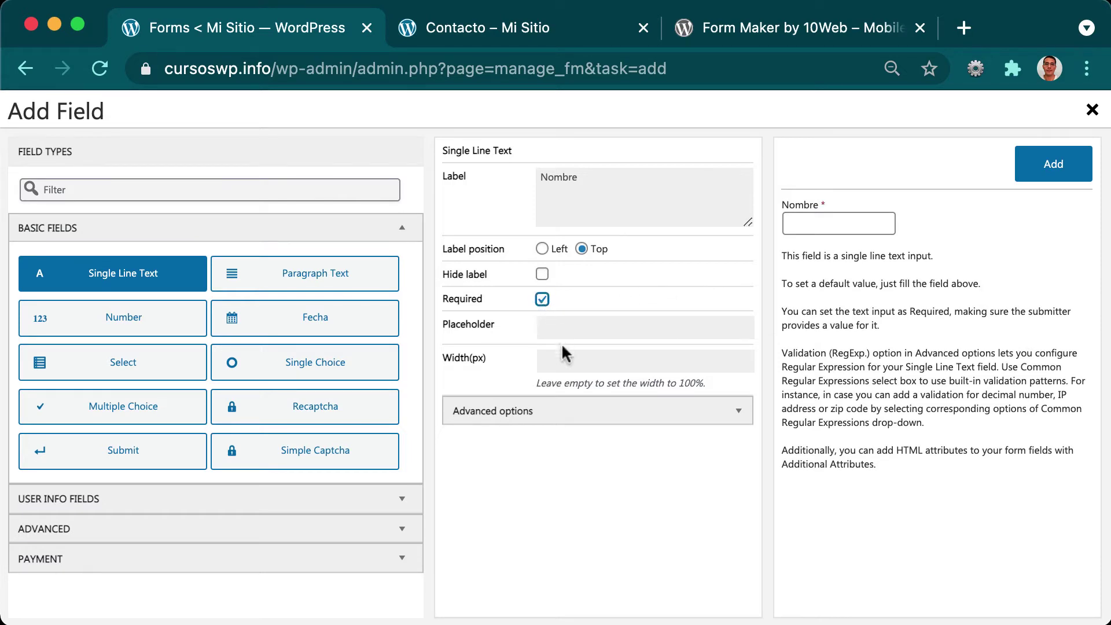
click(570, 411)
scroll(628, 484, down, 2)
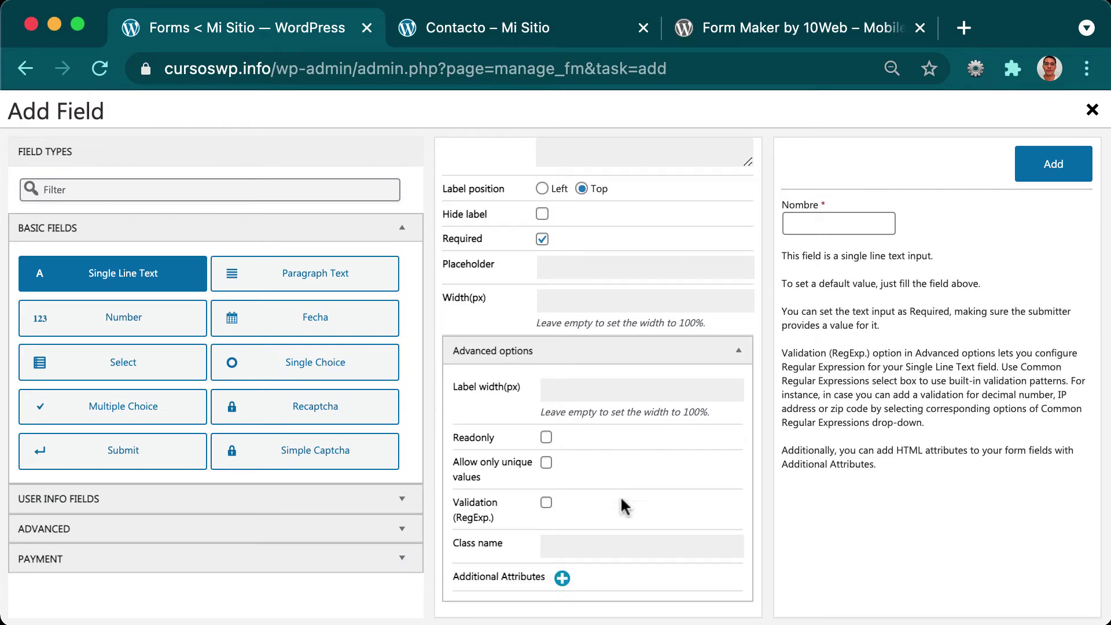
click(613, 348)
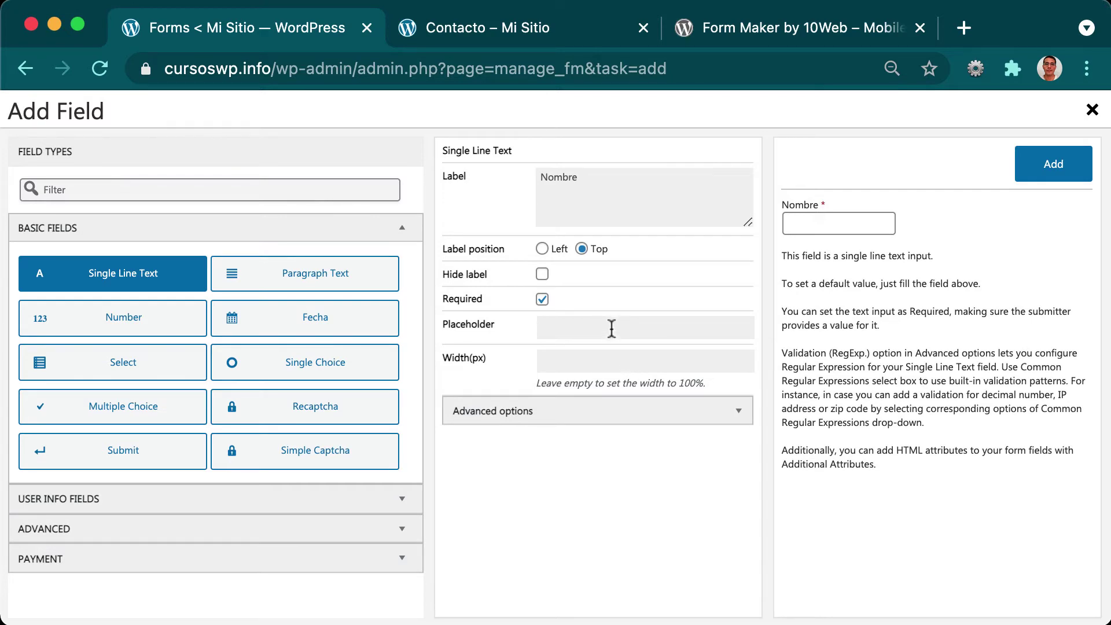
text(Ingresa tu nombre)
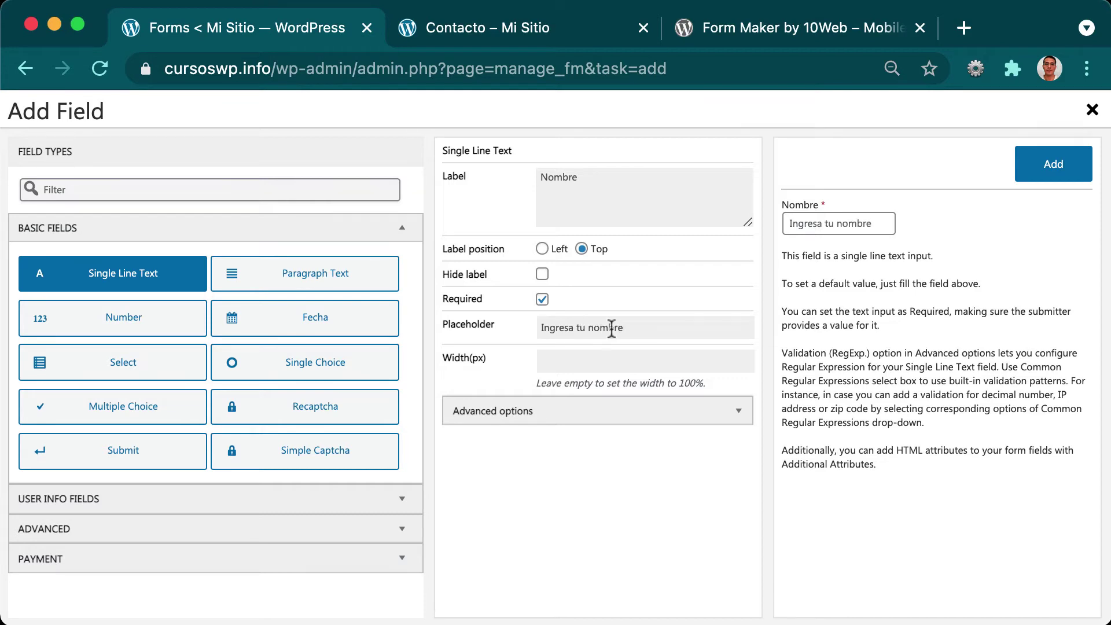
click(1048, 173)
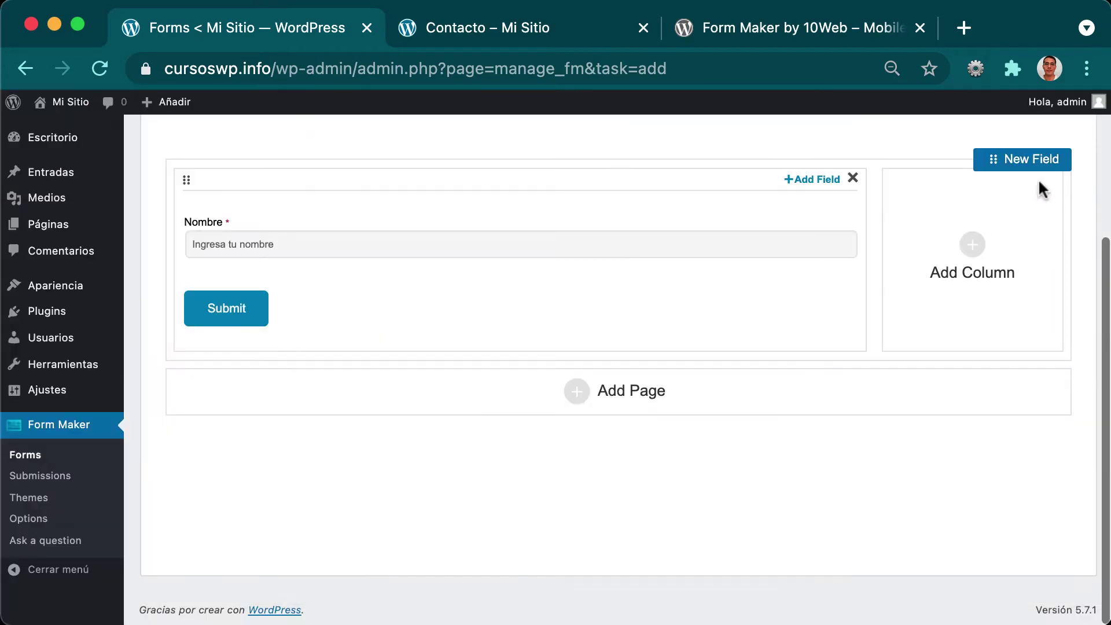
Step: Duplicate the Nombre field and change the copy's label to "Asunto"
mouse_move(206, 226)
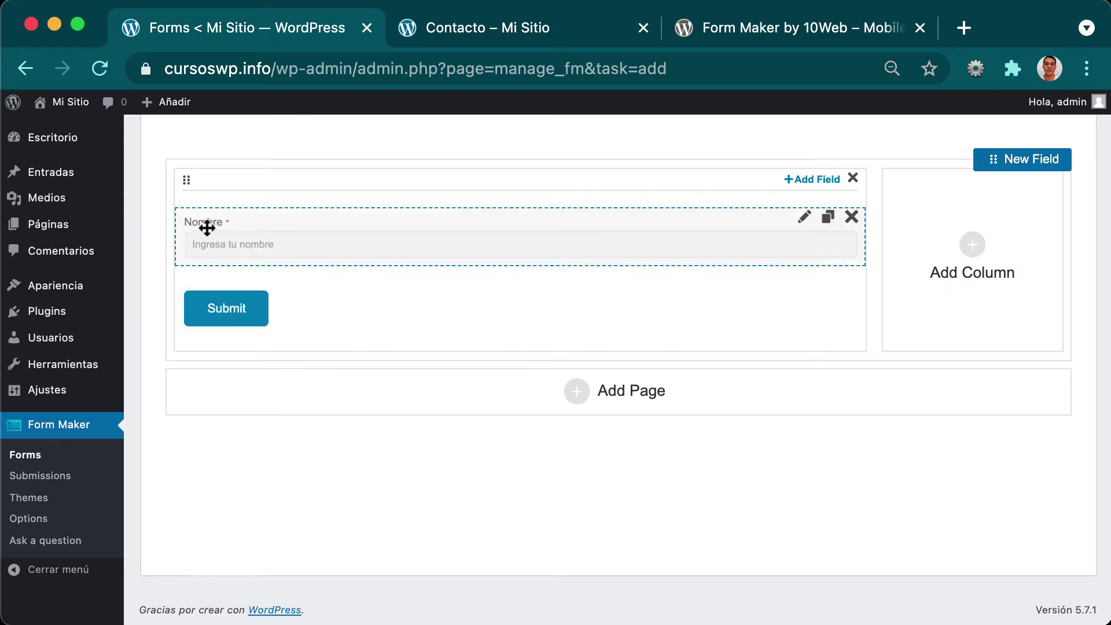
click(827, 219)
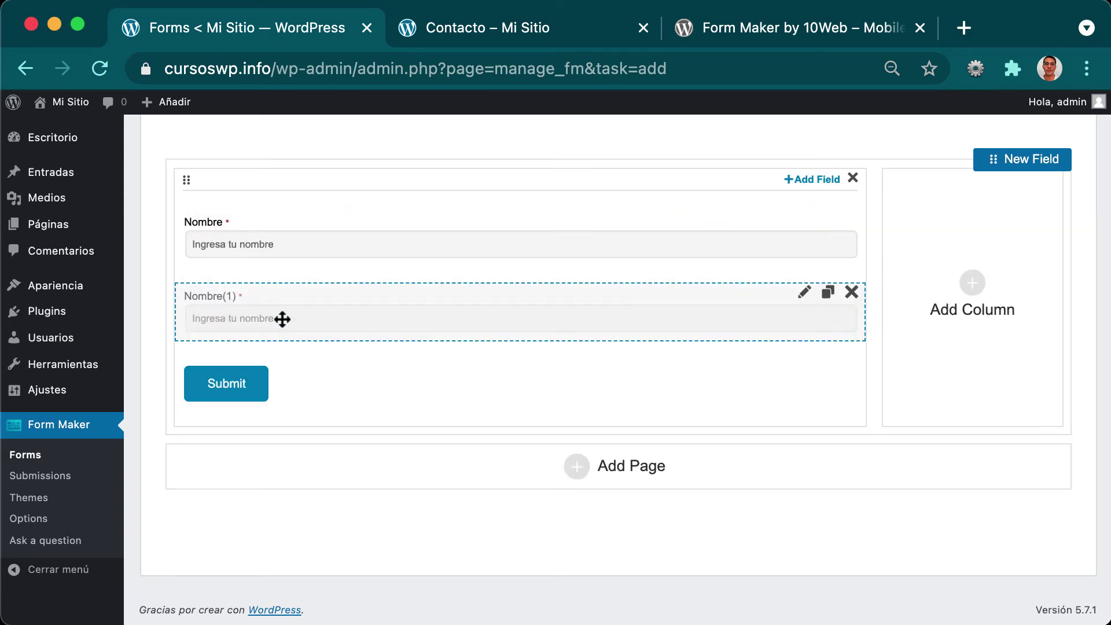
click(804, 292)
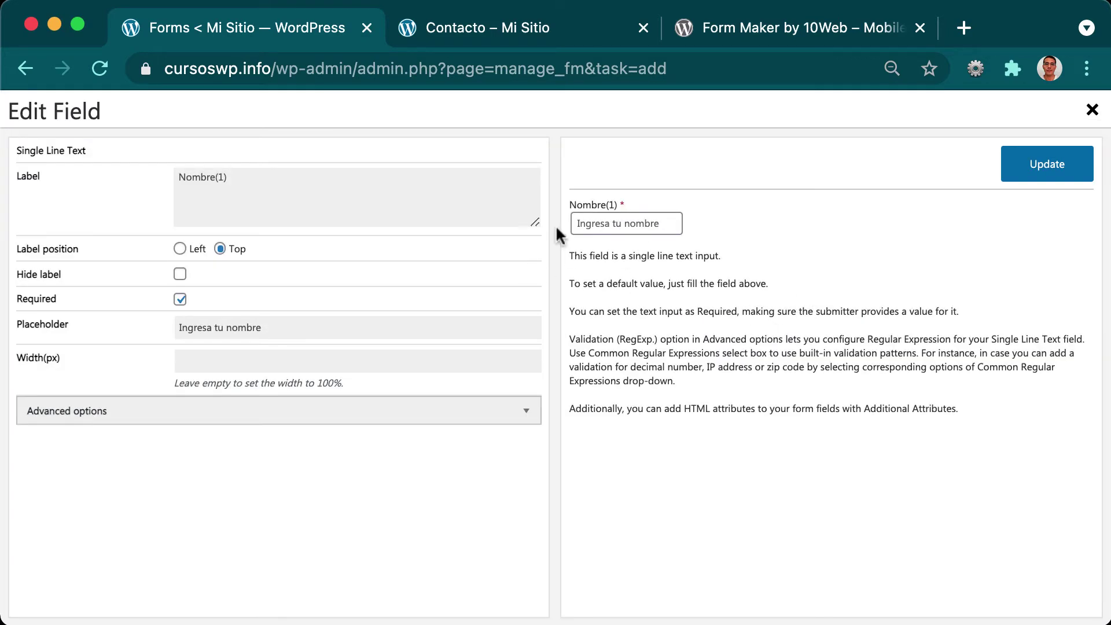
drag(300, 174, 171, 174)
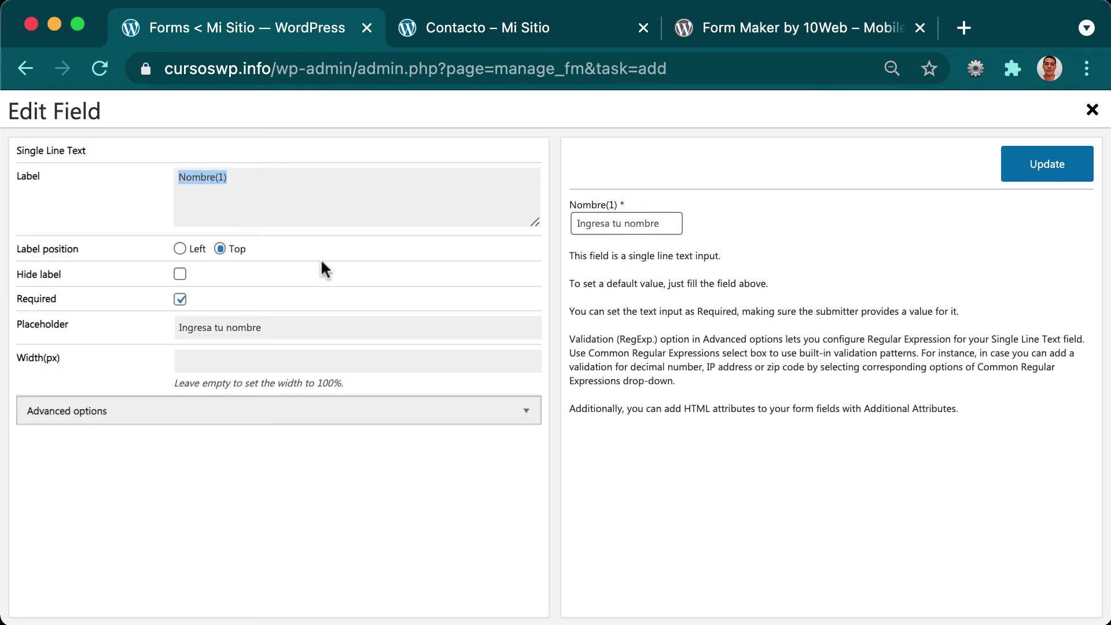
text(Asunto)
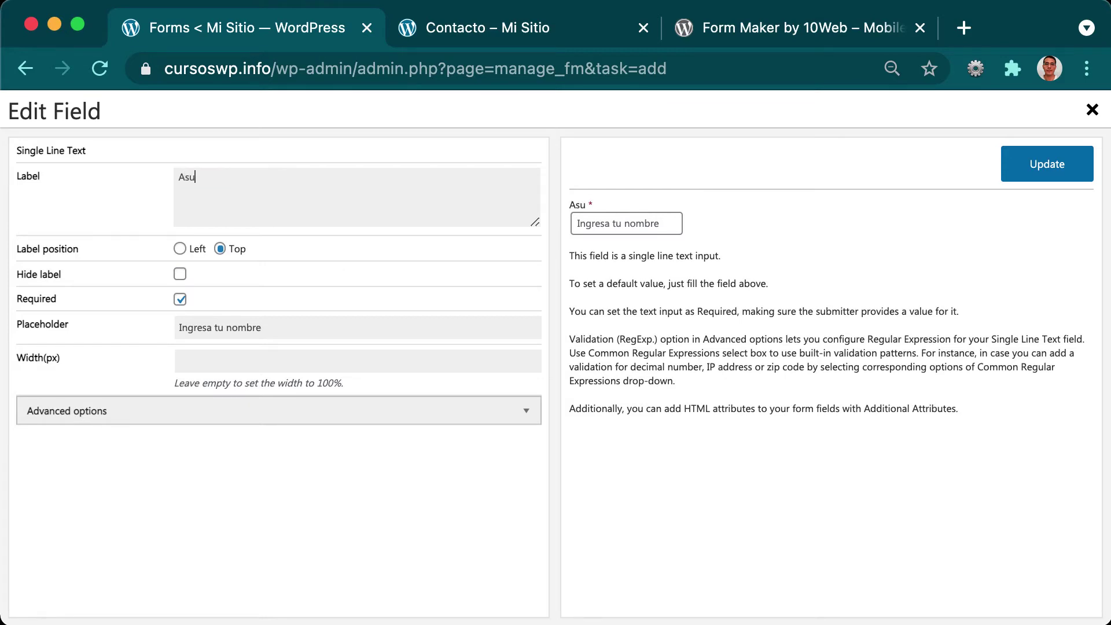
Step: Clear the Asunto field's placeholder, make the field optional, and update it in the form
click(666, 223)
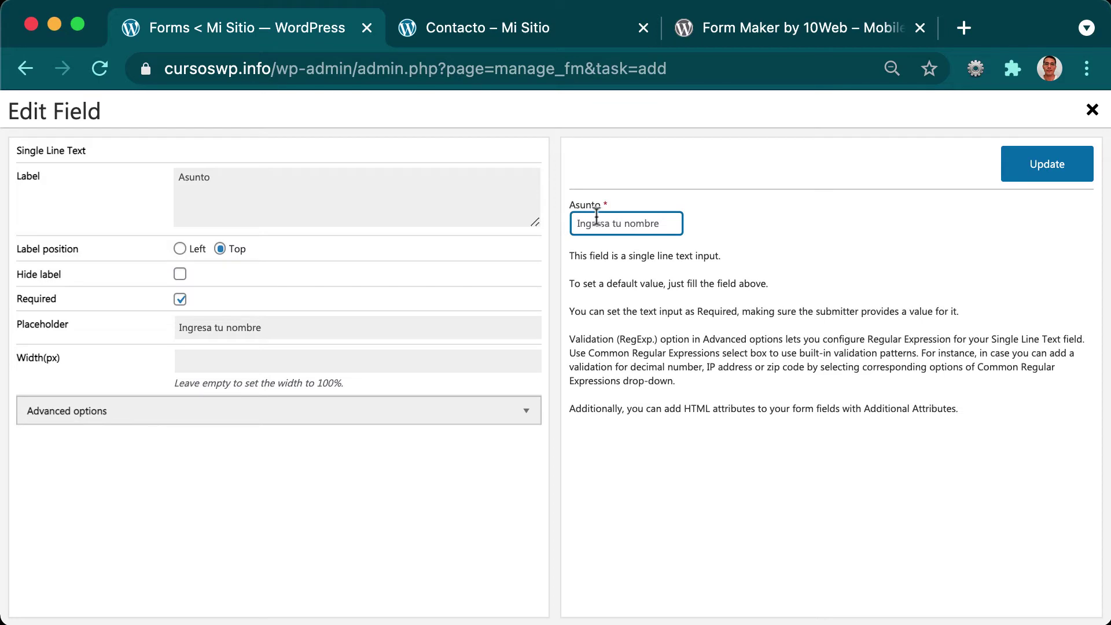
click(309, 328)
drag(309, 328, 183, 313)
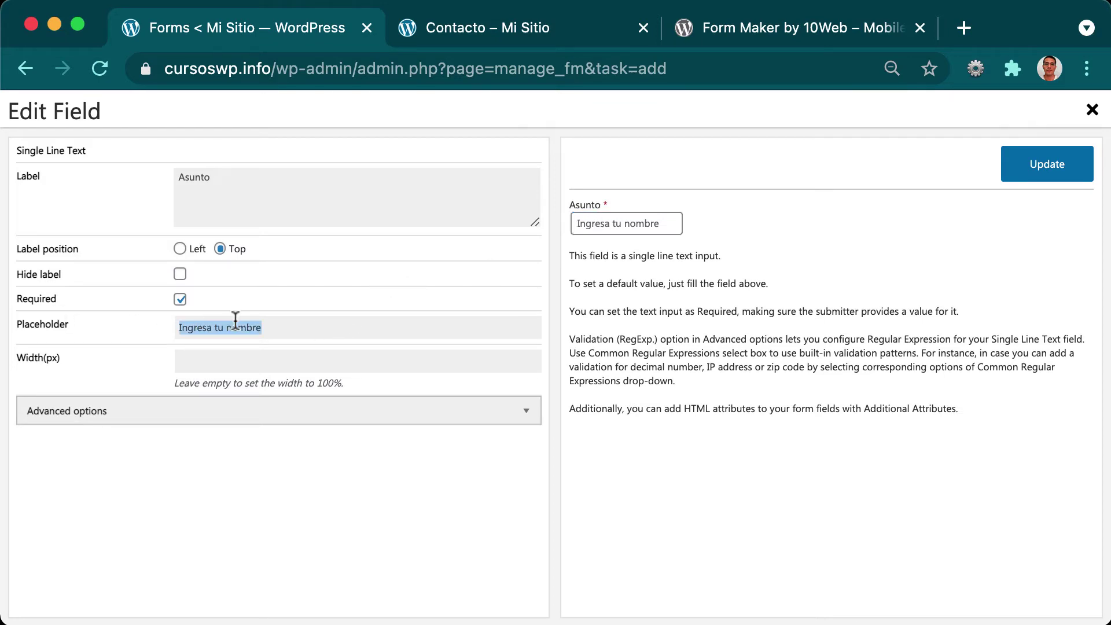
key(BackSpace)
click(180, 301)
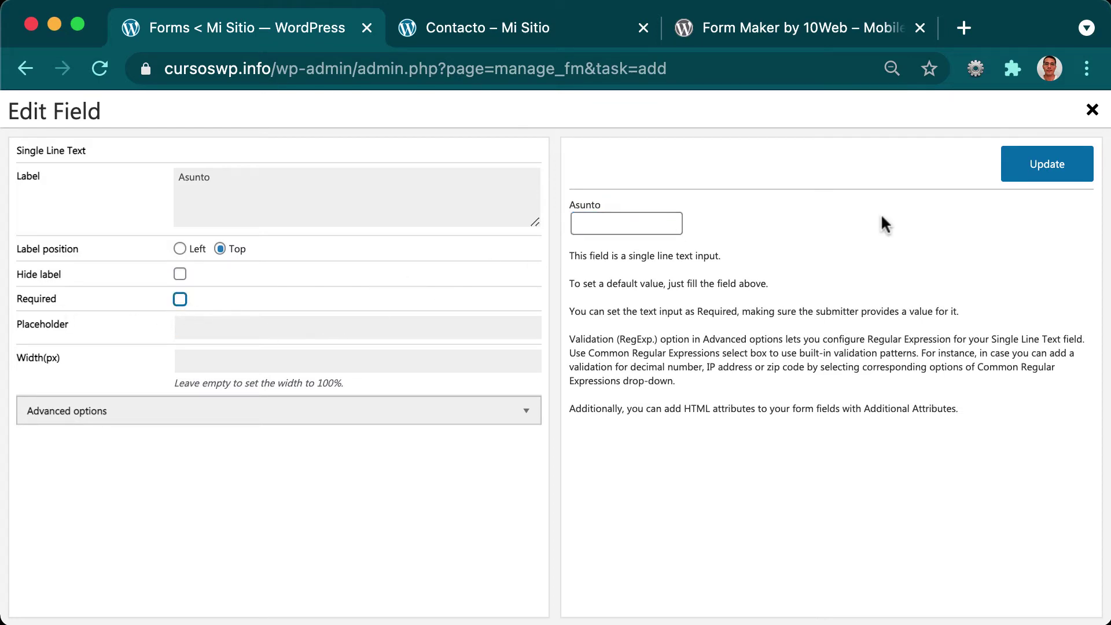
click(1022, 172)
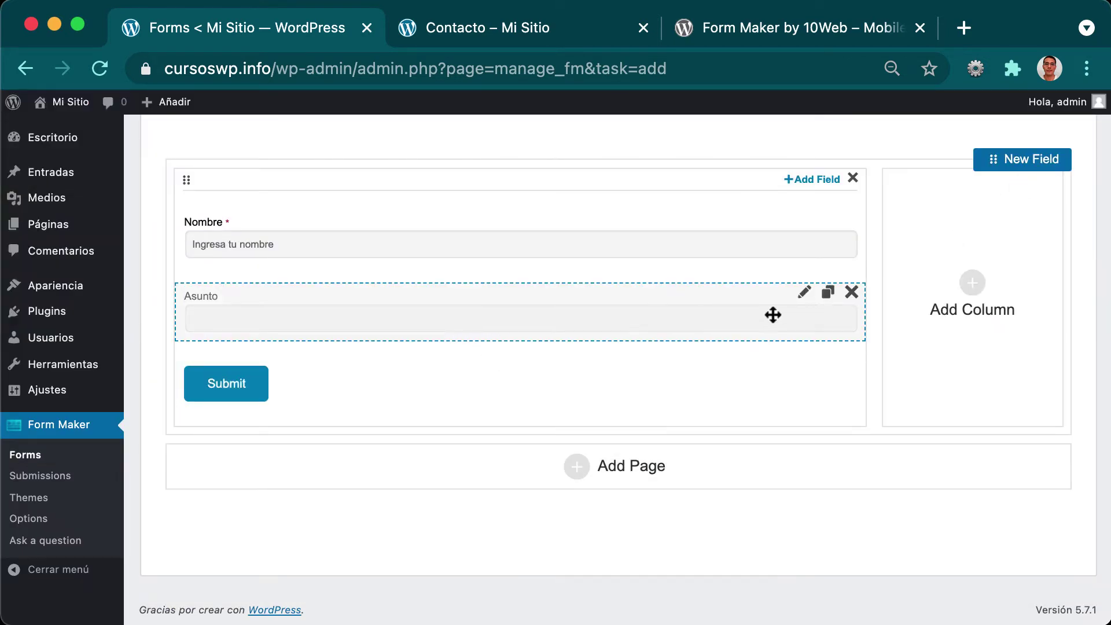
Step: Add a required Email field from the user info fields between Asunto and the Submit button
drag(1024, 157, 462, 374)
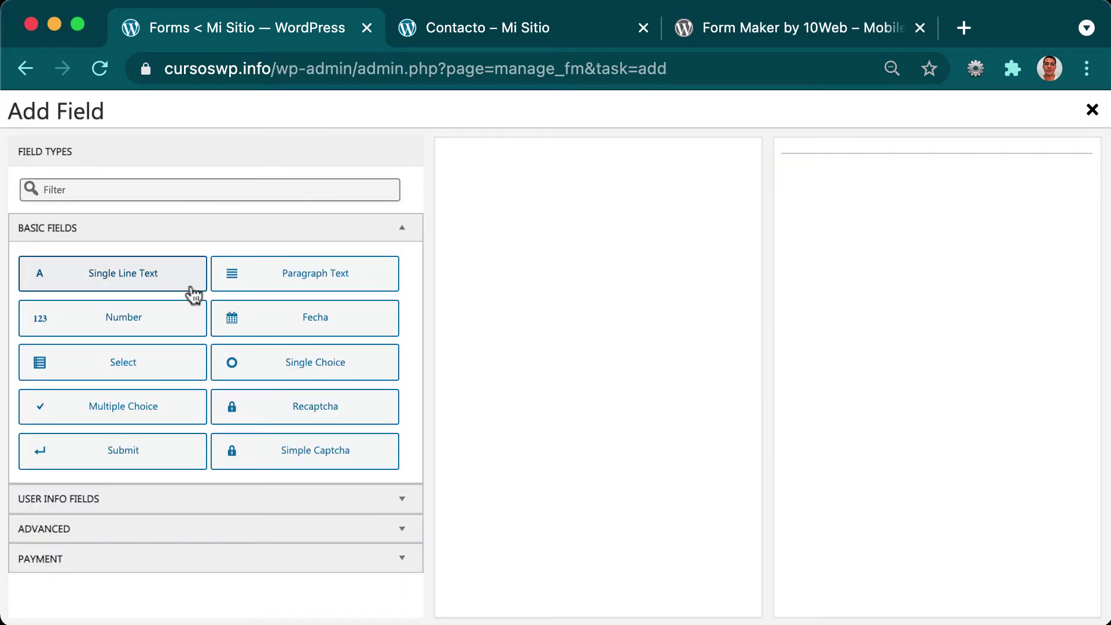
click(108, 501)
scroll(199, 463, down, 5)
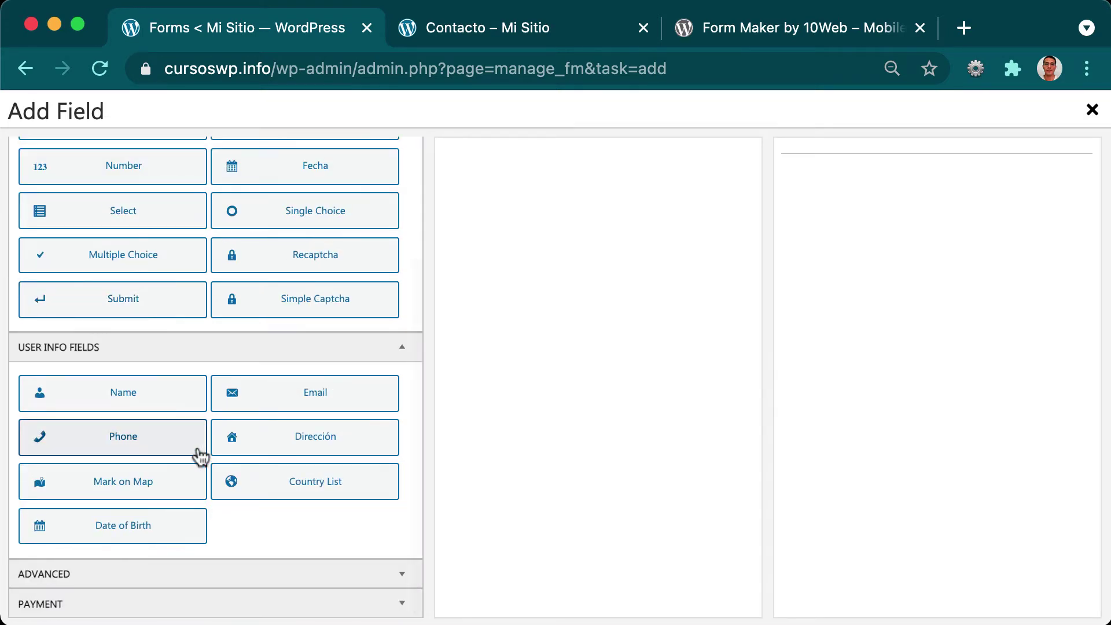
click(290, 400)
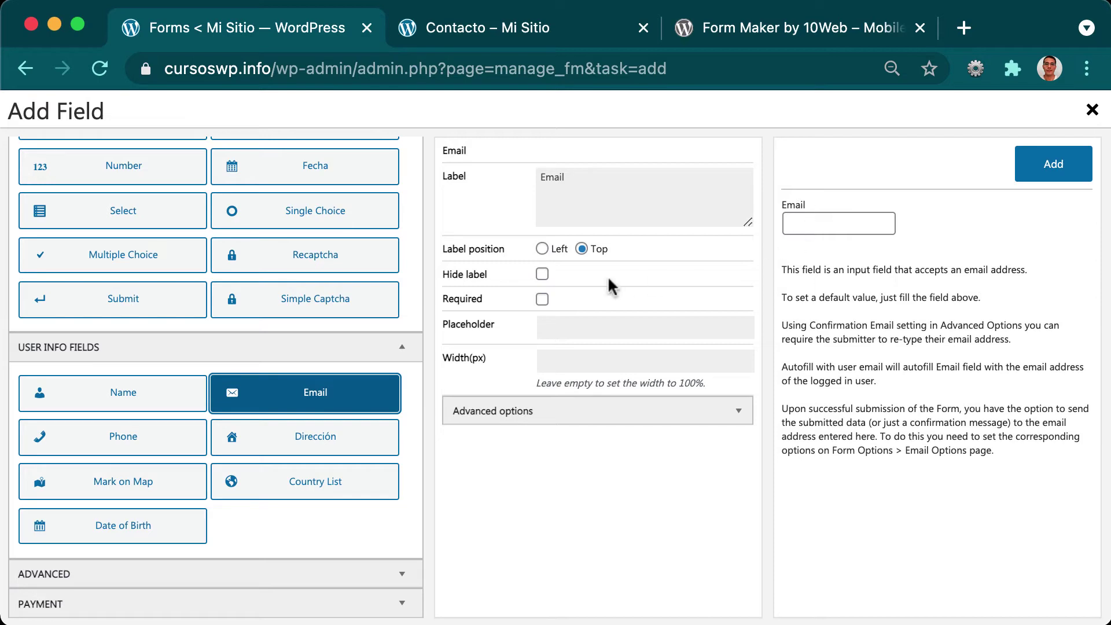
click(541, 299)
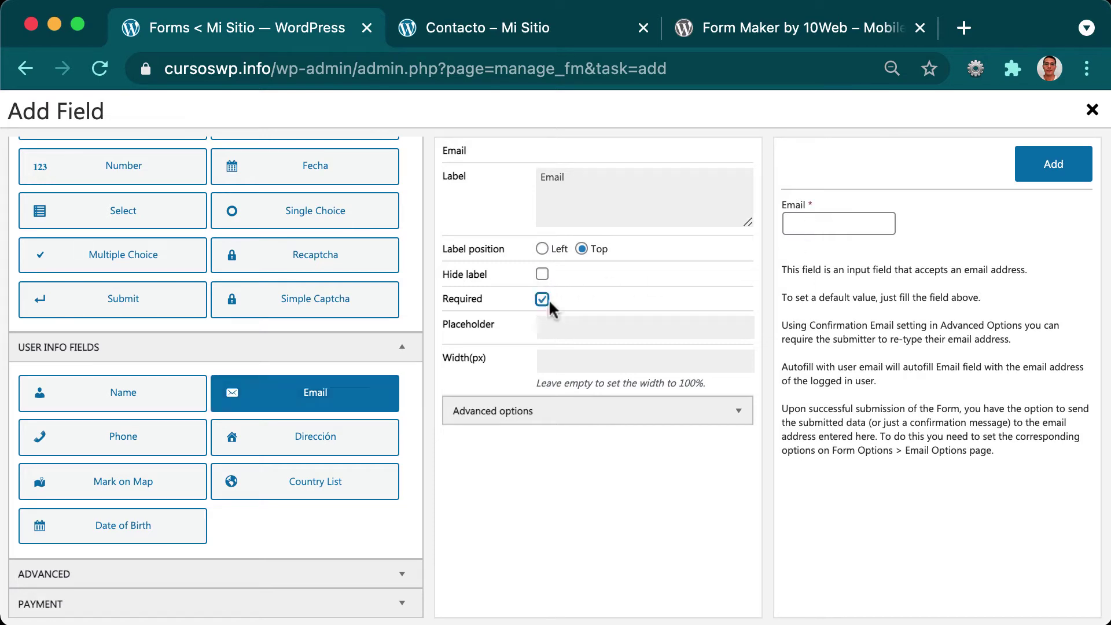
click(1021, 169)
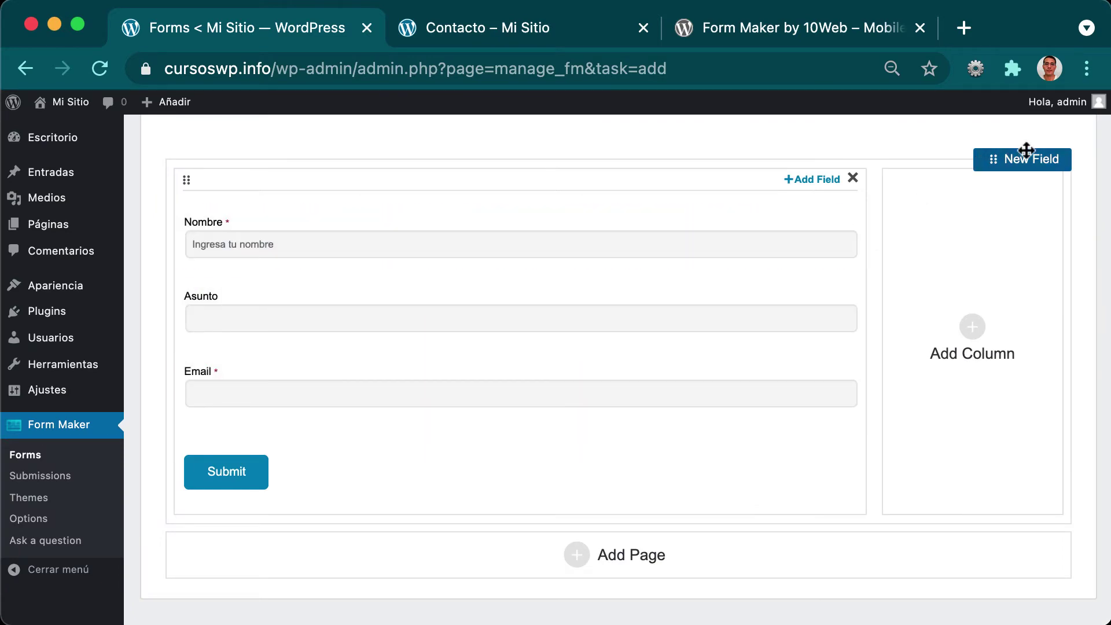
Step: Add a required Paragraph Text field labelled "Mensaje" between the Email field and the Submit button
drag(1026, 152, 459, 457)
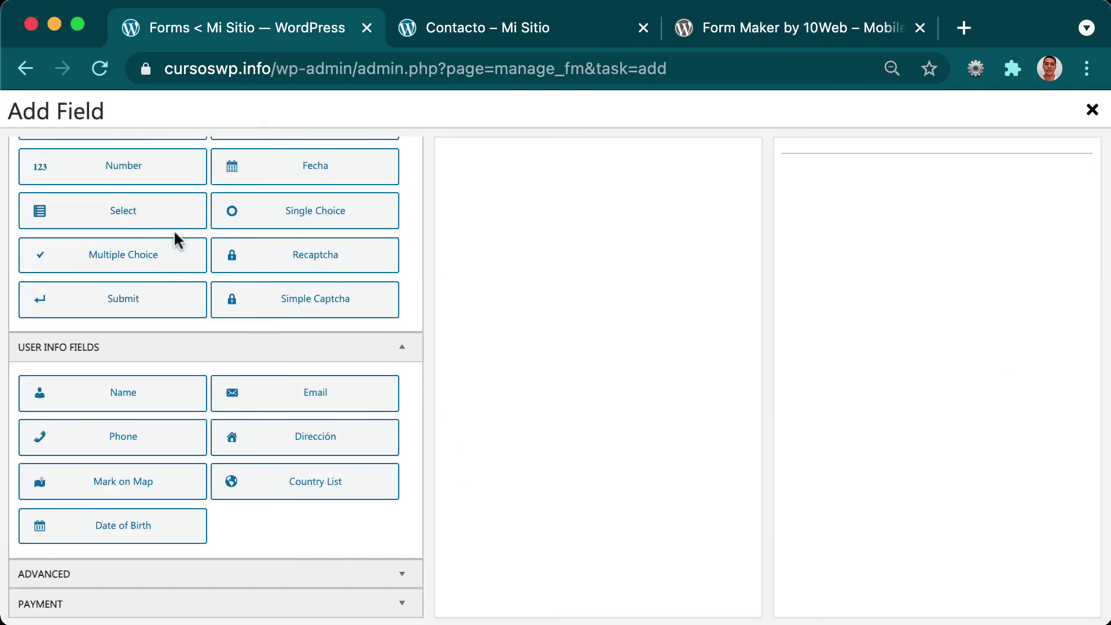
scroll(186, 243, up, 3)
scroll(186, 243, up, 1)
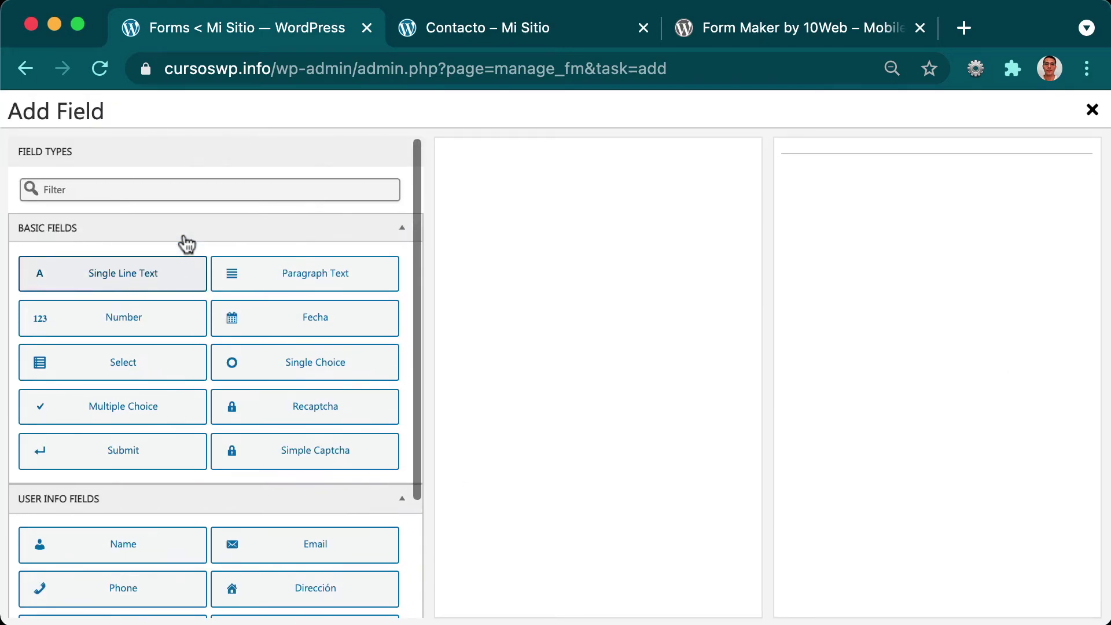
click(264, 291)
drag(540, 177, 751, 223)
text(Mensaje)
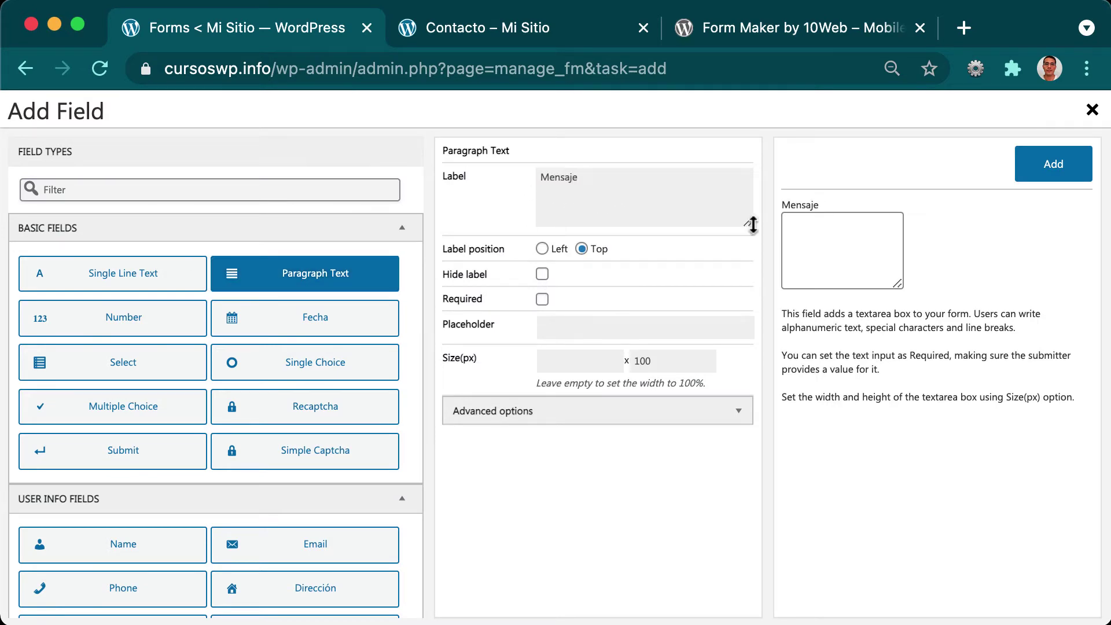
click(542, 299)
click(1052, 163)
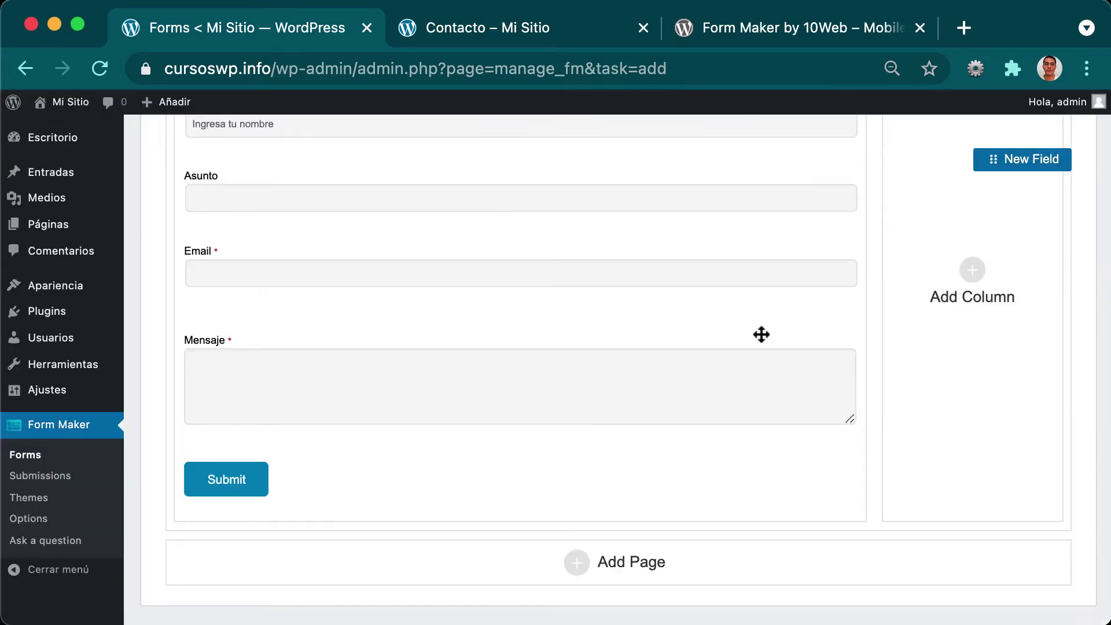
Step: Set the Submit button's label to "Enviar", try its Reset display on and back off, and update the field
scroll(493, 381, up, 5)
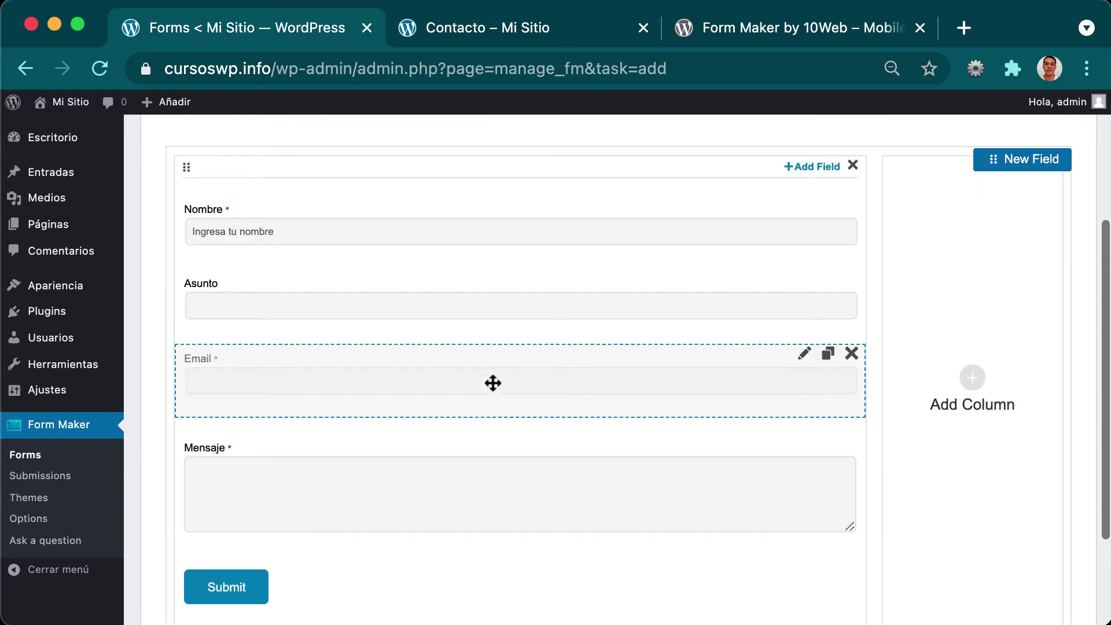
scroll(492, 383, down, 4)
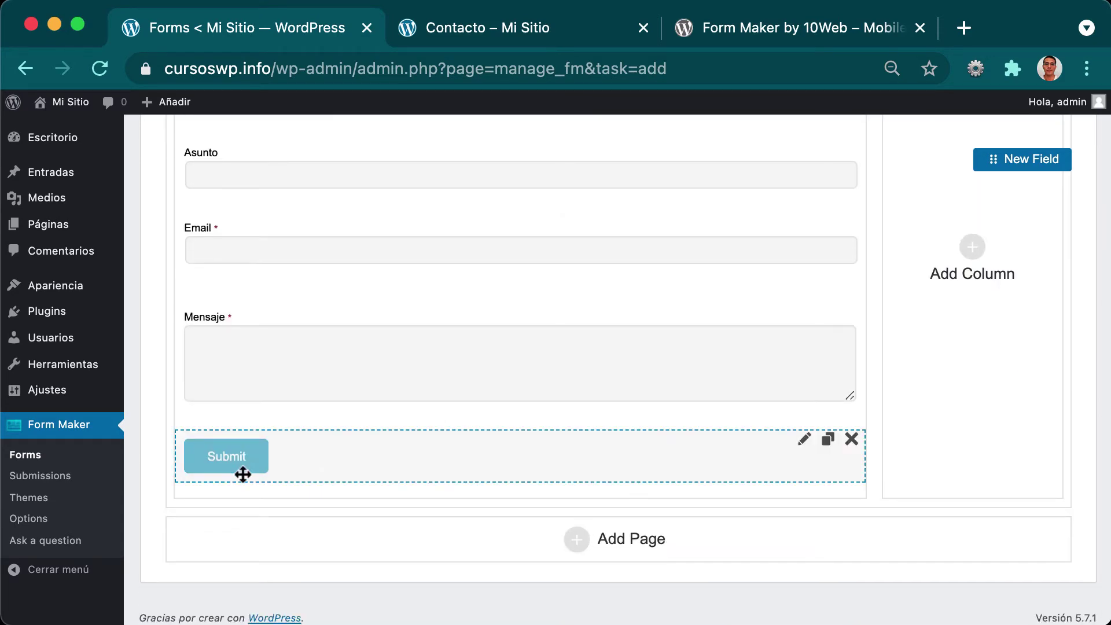
click(805, 441)
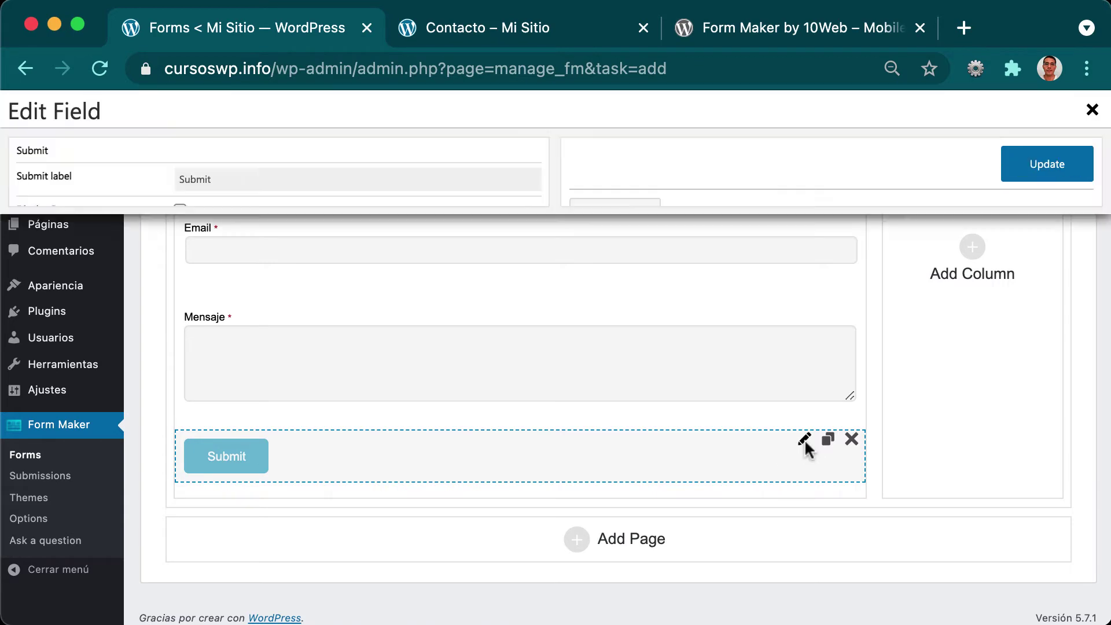
drag(236, 174, 134, 178)
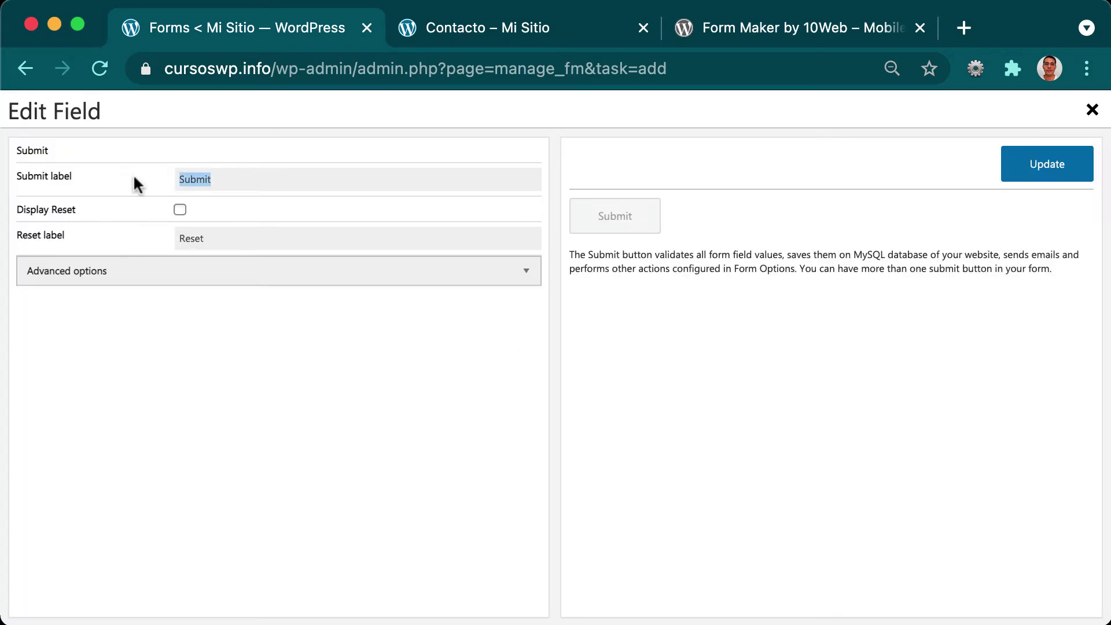
text(Enviar)
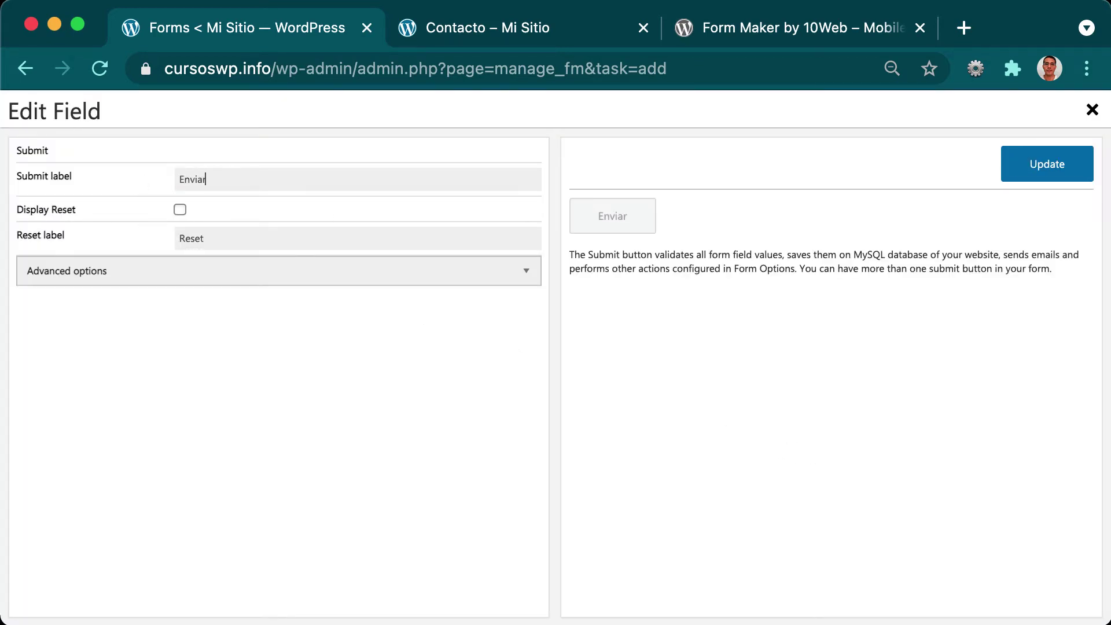
click(178, 213)
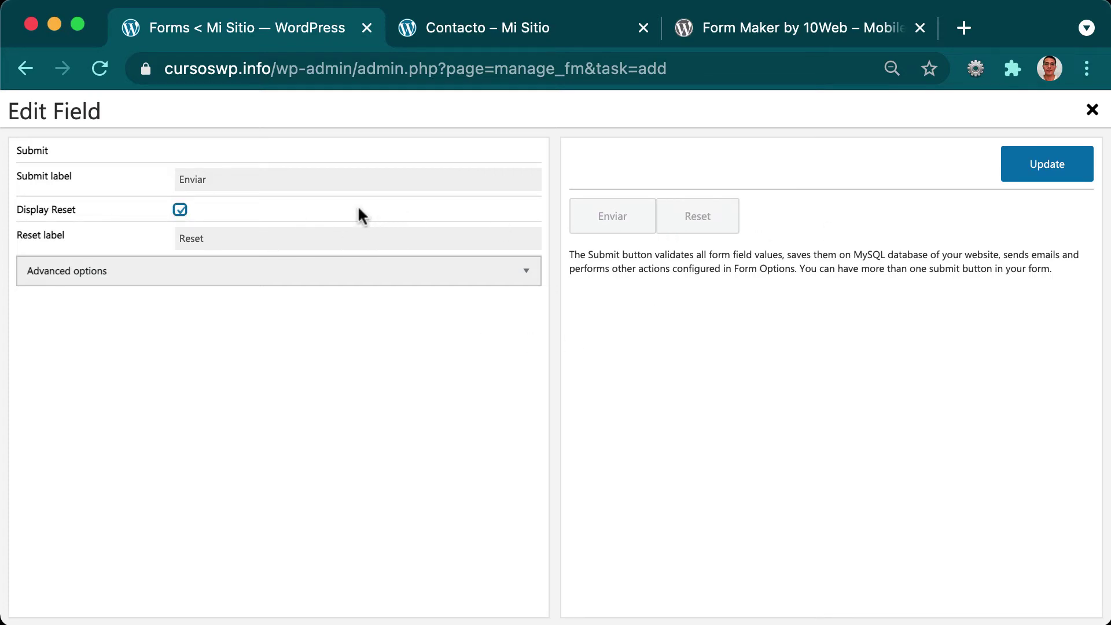
click(181, 212)
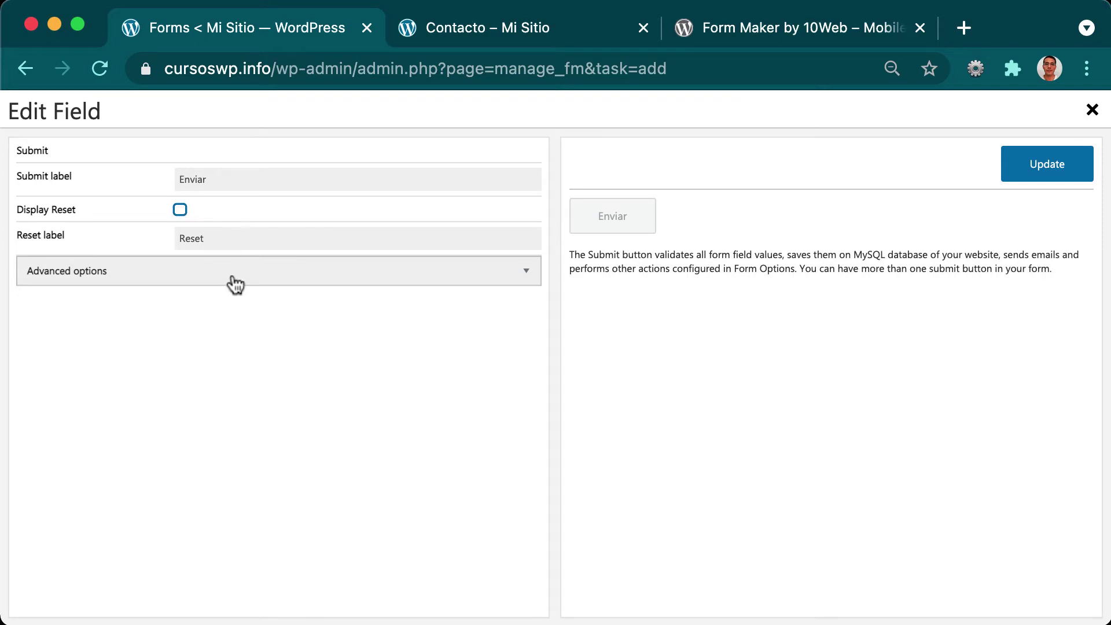
click(1044, 171)
Step: Look at the Asunto field's settings and its advanced options, and close the editor without changes
scroll(565, 422, up, 2)
scroll(567, 426, up, 2)
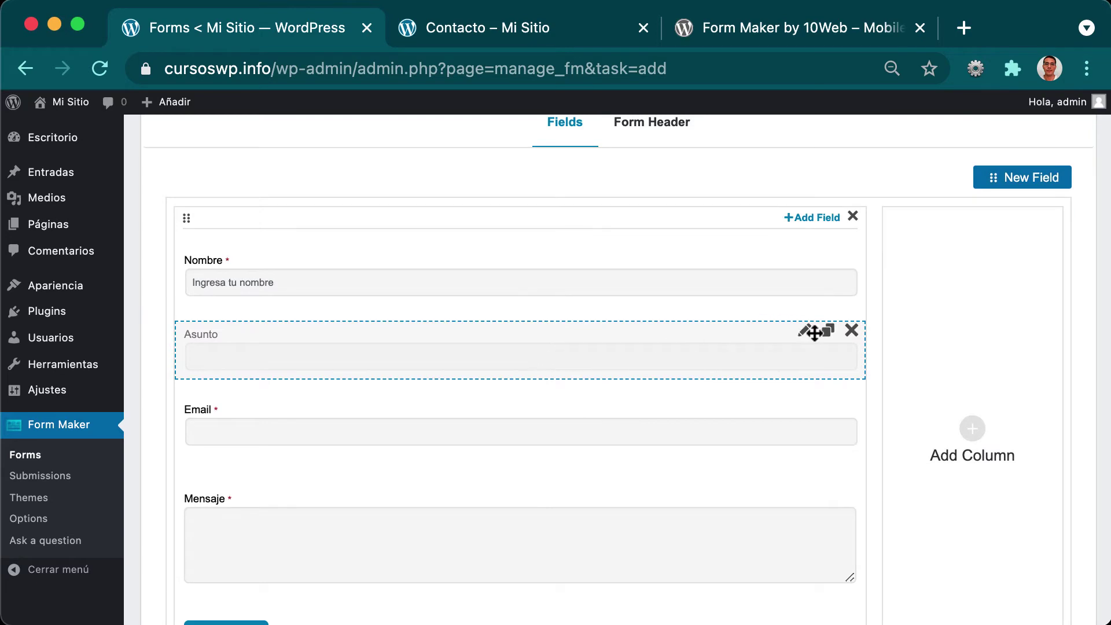
click(806, 332)
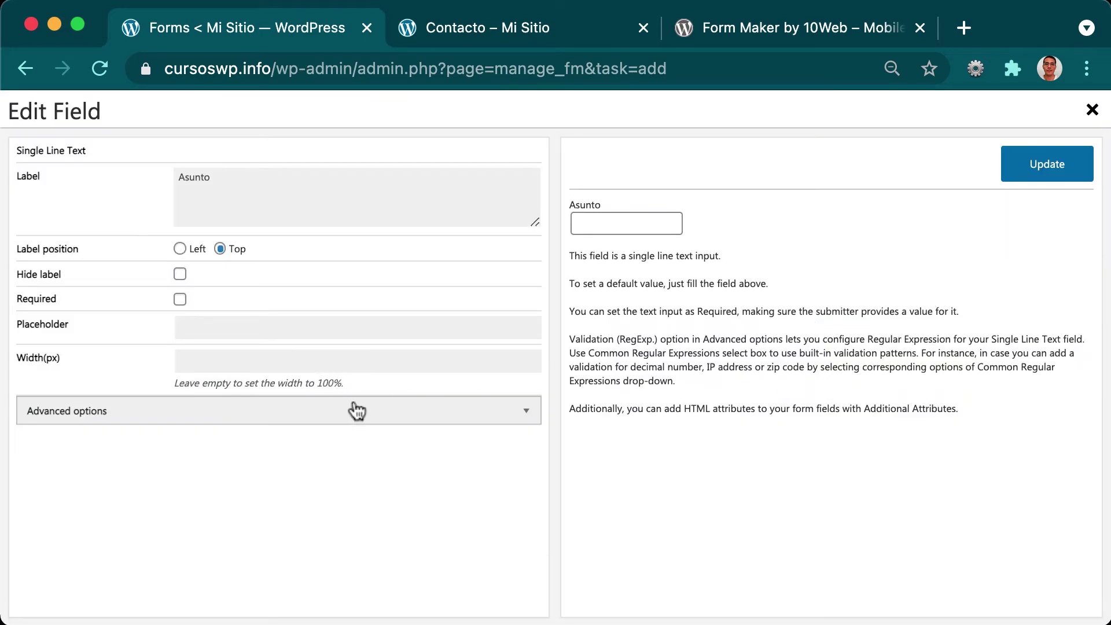
click(367, 419)
click(368, 420)
click(1092, 110)
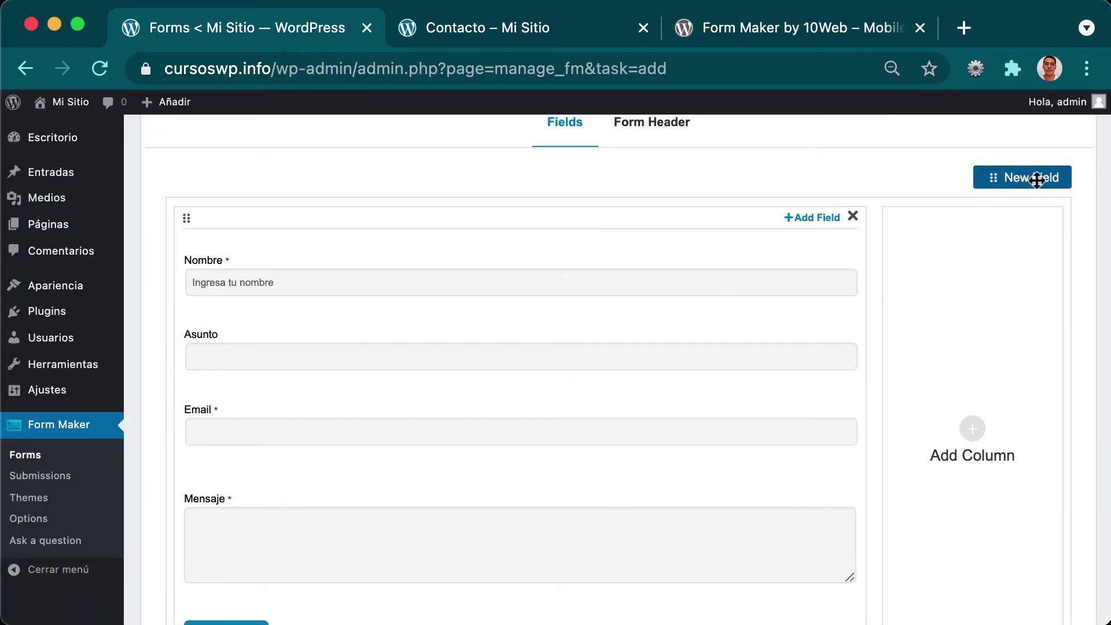
Step: Browse the user info, payment and advanced field types for a new field, close without adding one, and review the form
drag(1042, 176, 571, 263)
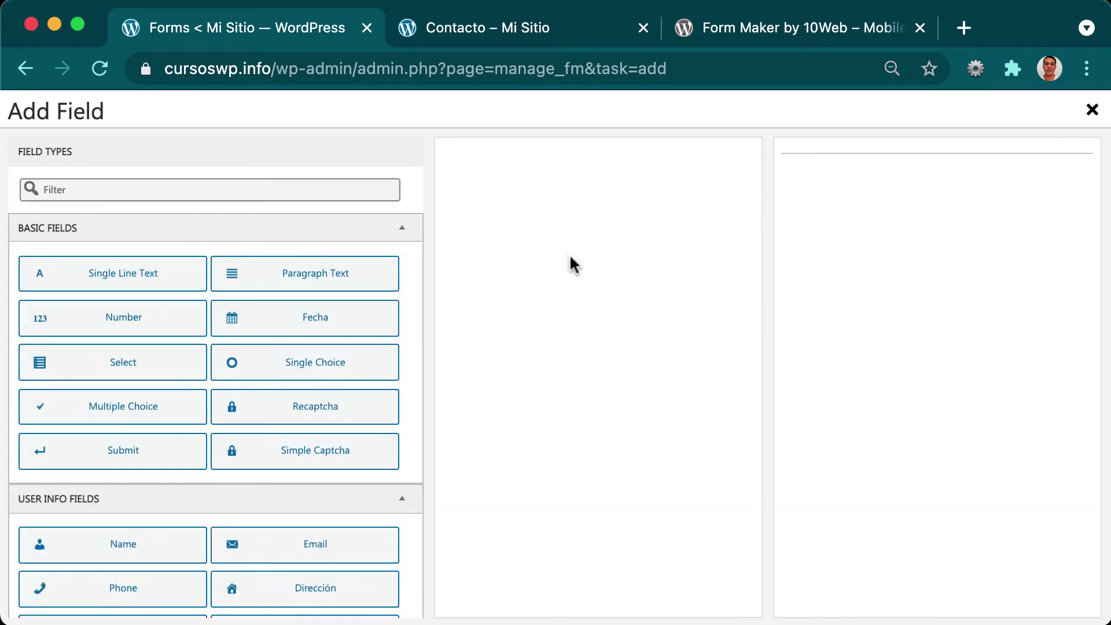
scroll(294, 370, down, 3)
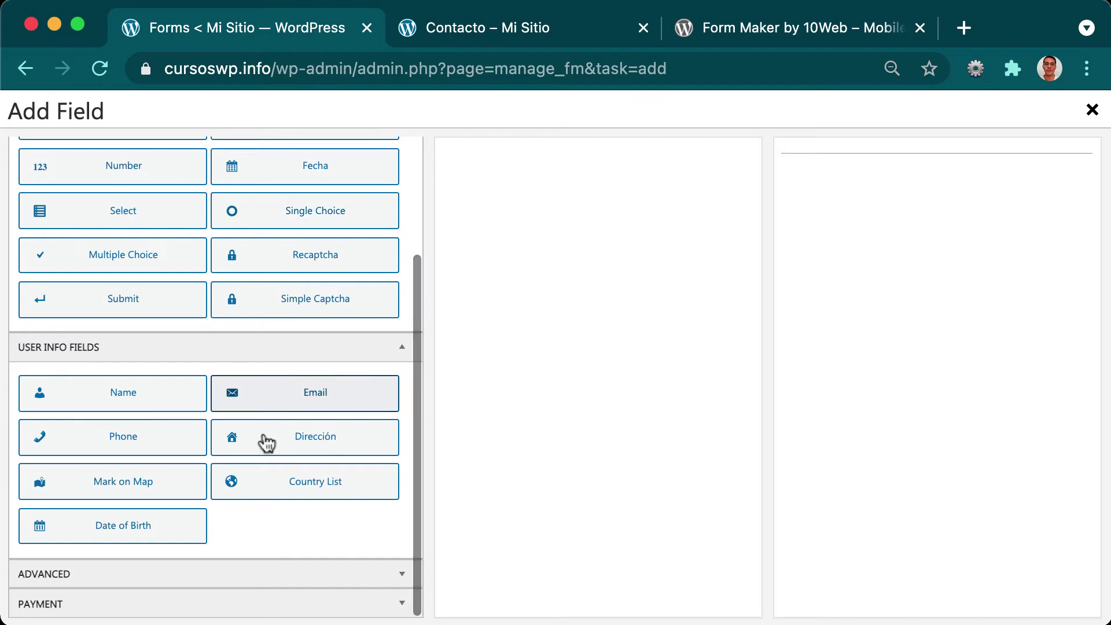
click(154, 601)
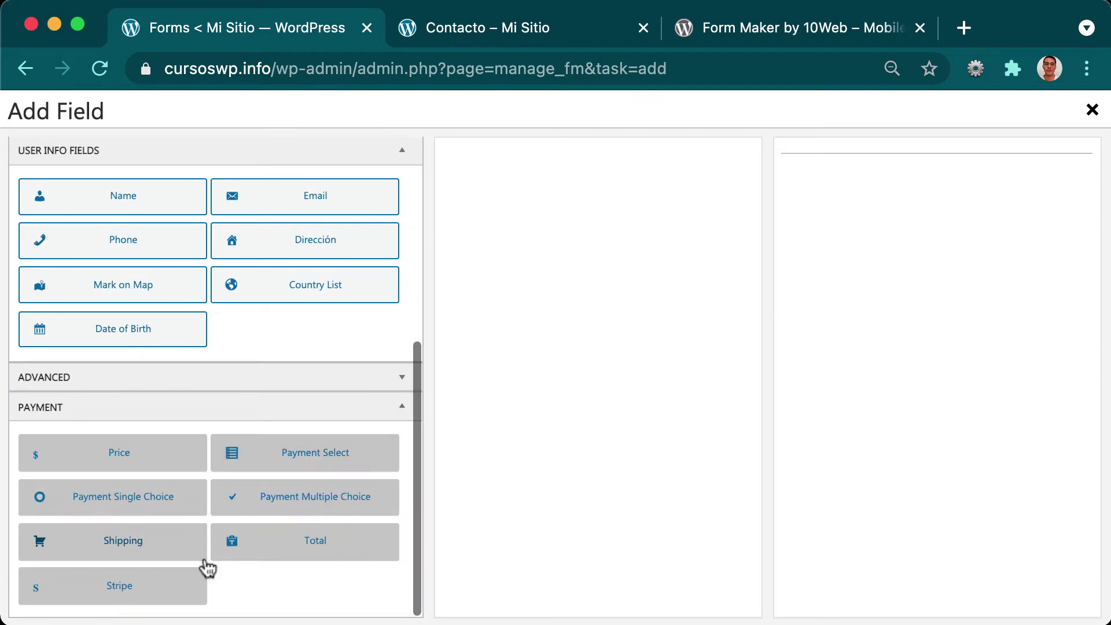
click(205, 384)
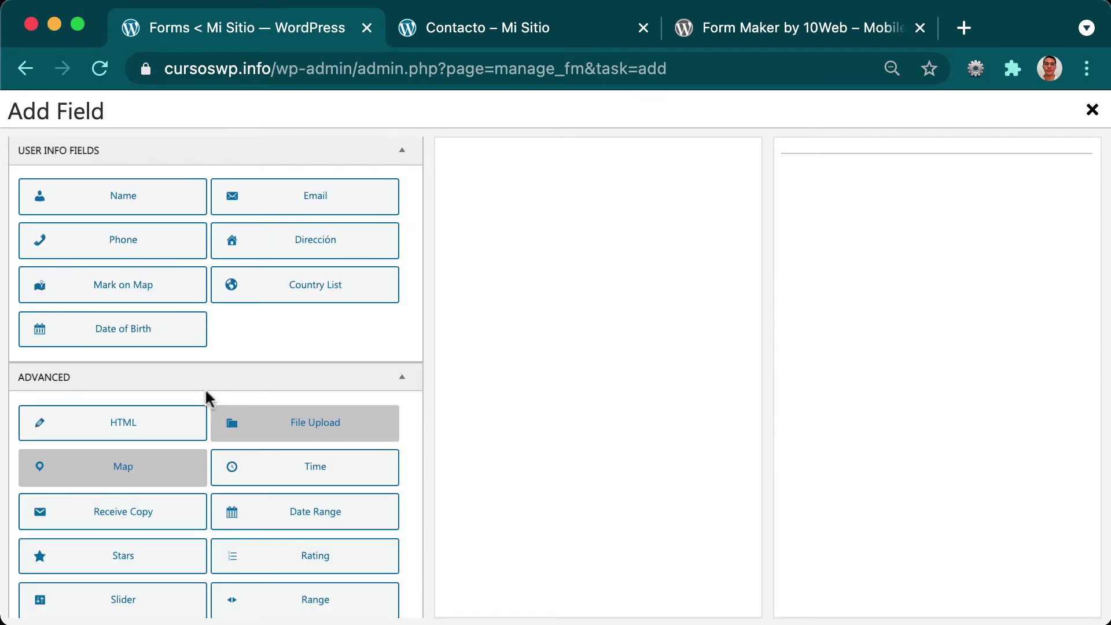
click(280, 379)
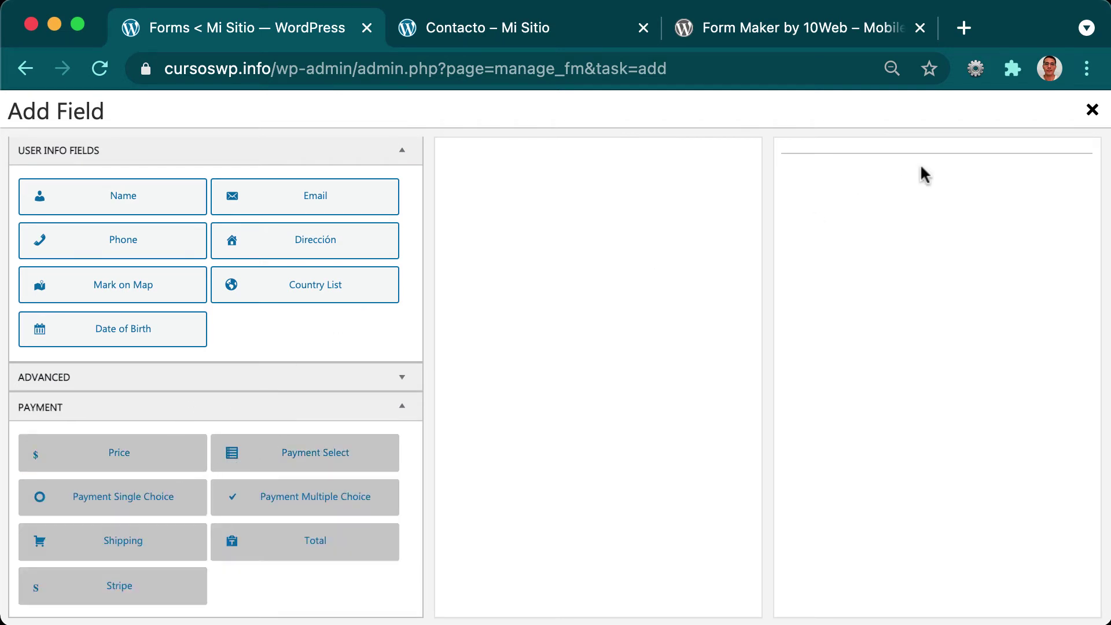
click(1092, 110)
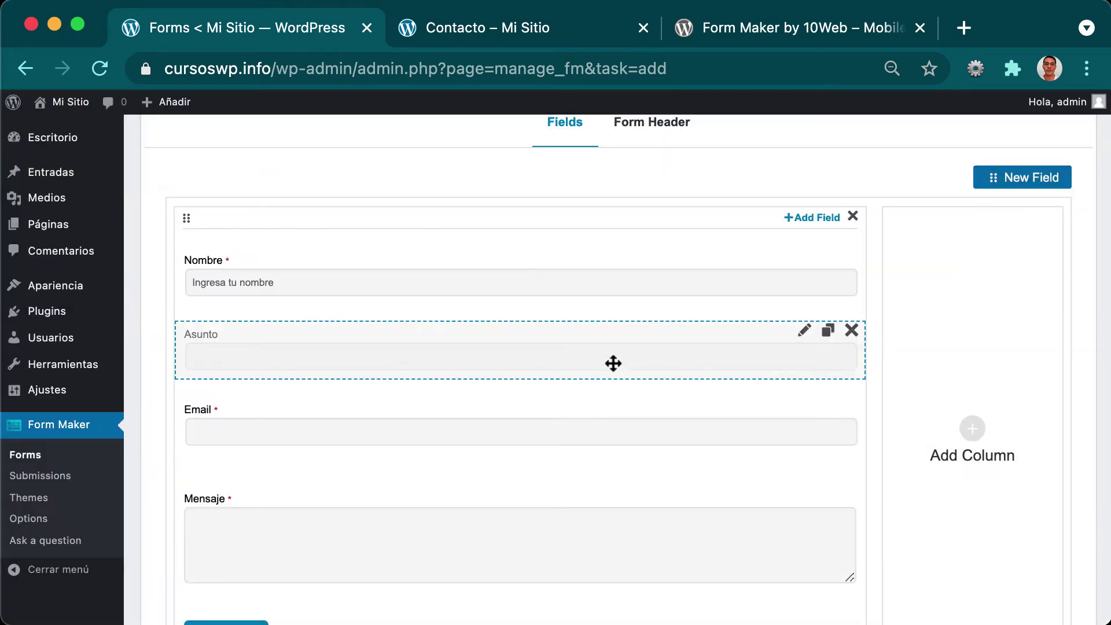
scroll(850, 405, down, 3)
scroll(846, 402, up, 6)
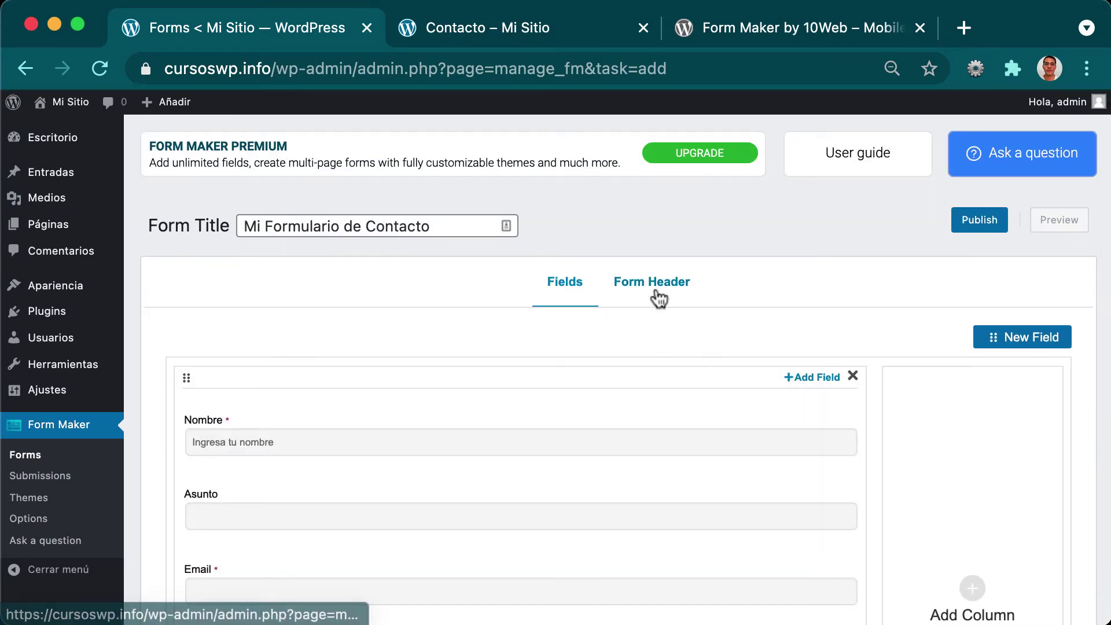
Step: Add the header description "Esta es la cabecera del formulario de Contacto" to the form and publish it
click(659, 292)
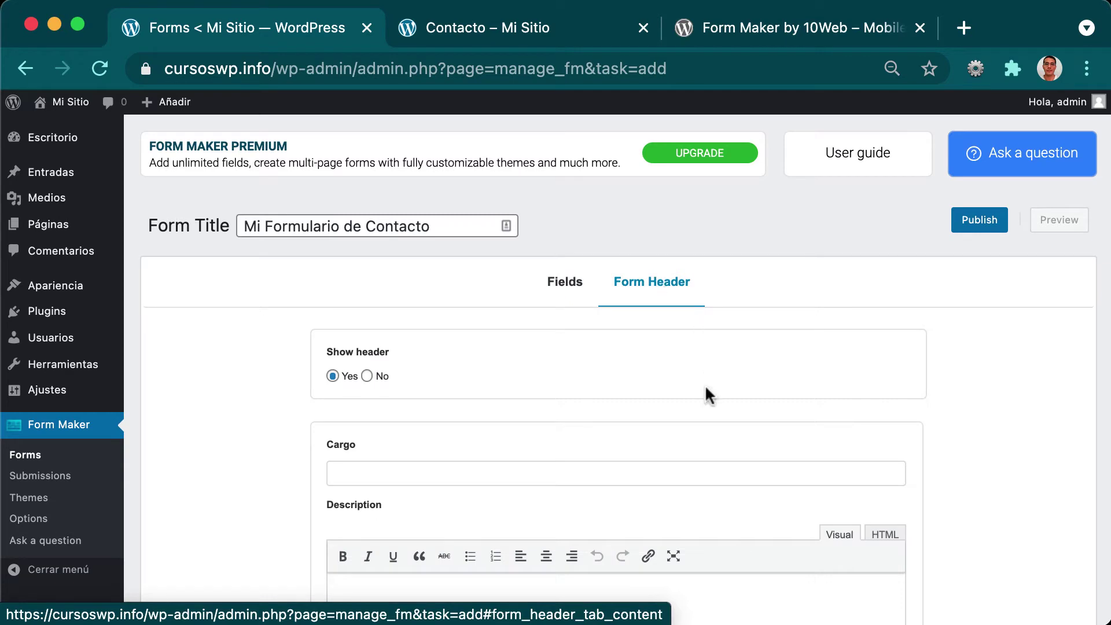
scroll(572, 397, down, 3)
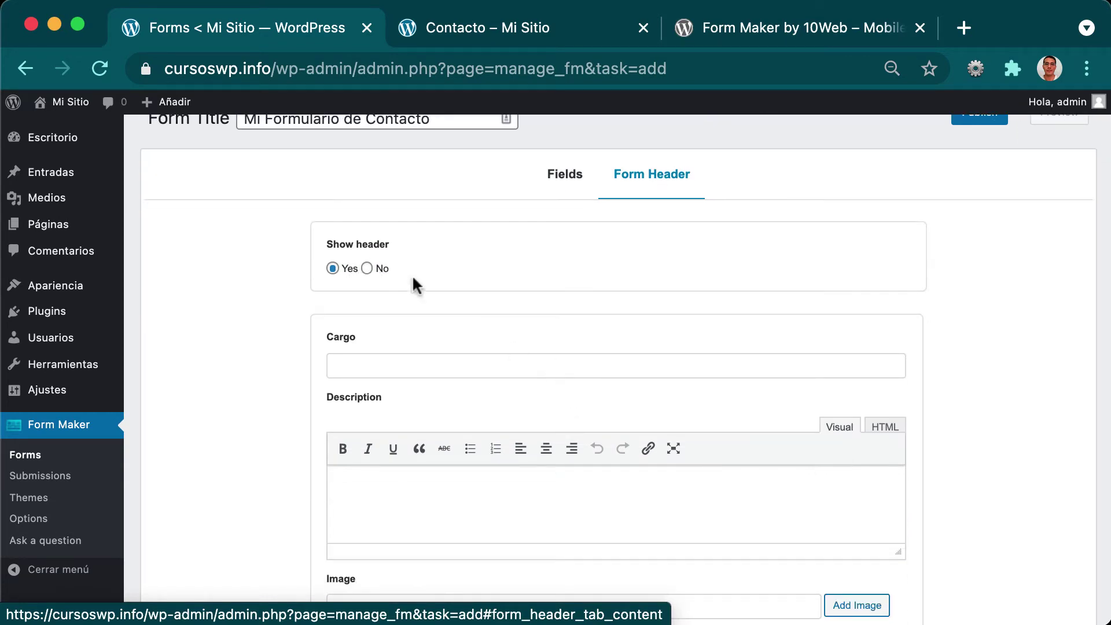
scroll(595, 483, down, 4)
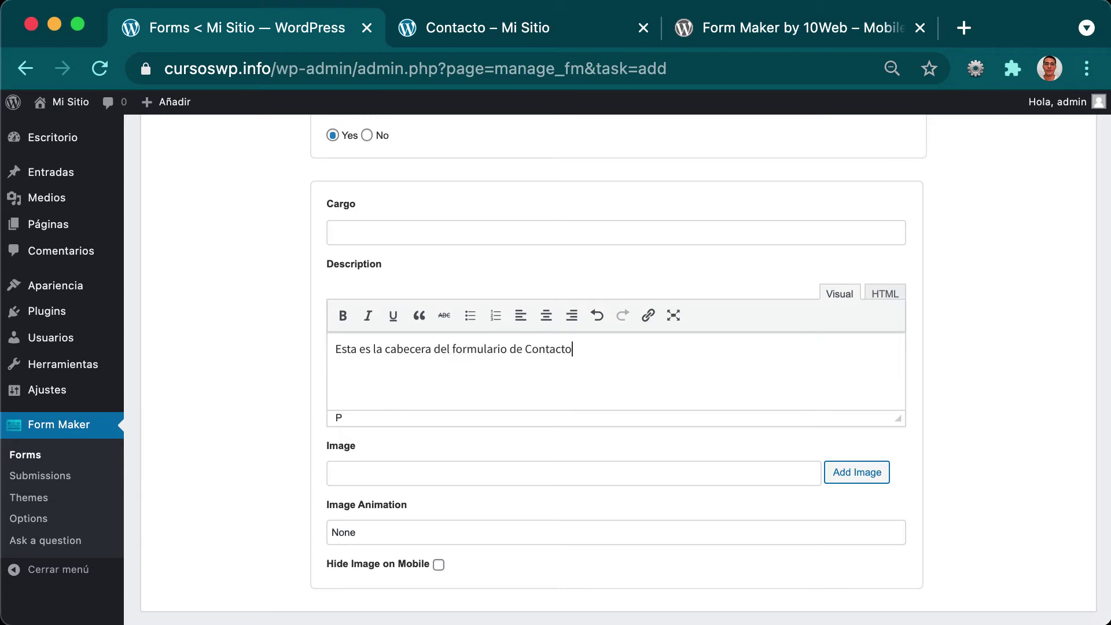
scroll(983, 361, up, 5)
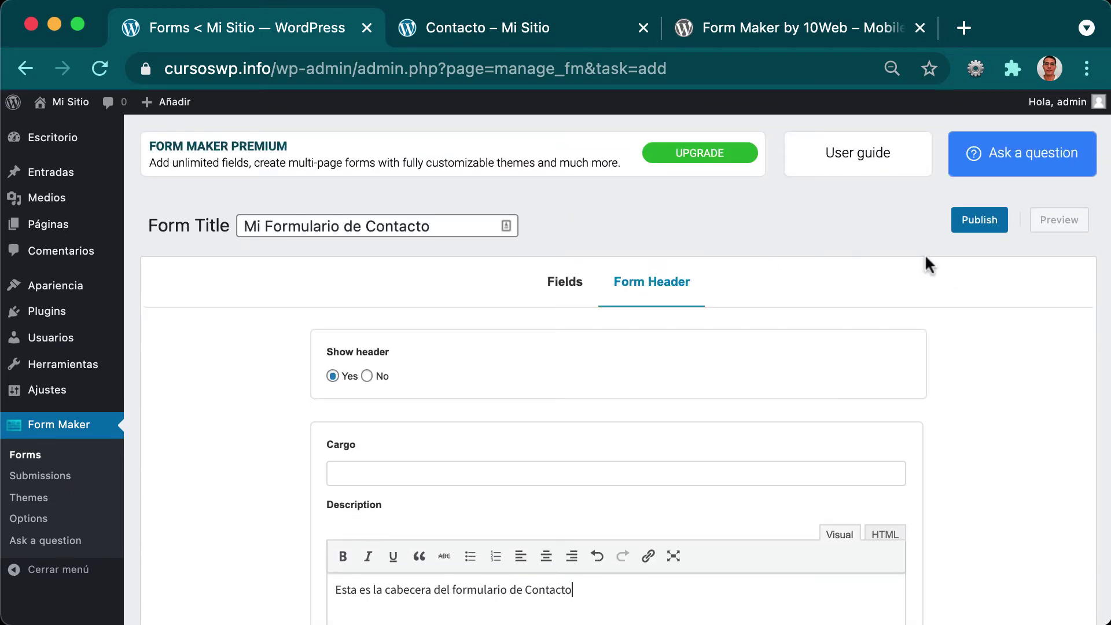
click(965, 229)
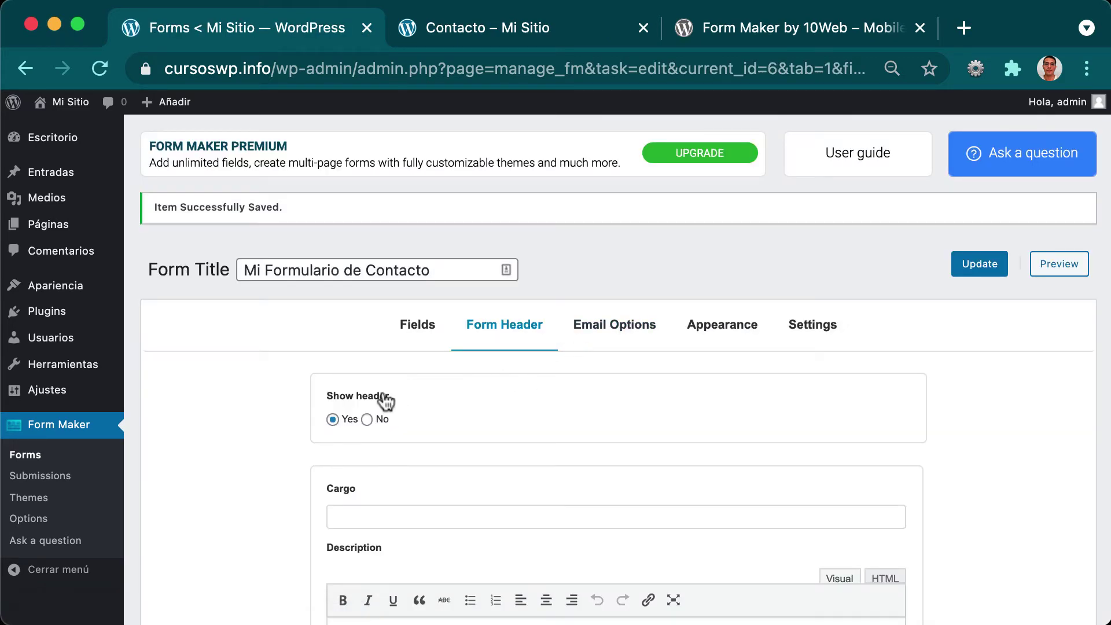
Step: Review the saved form header and the email options for messages to the administrator and to the user
scroll(529, 434, down, 6)
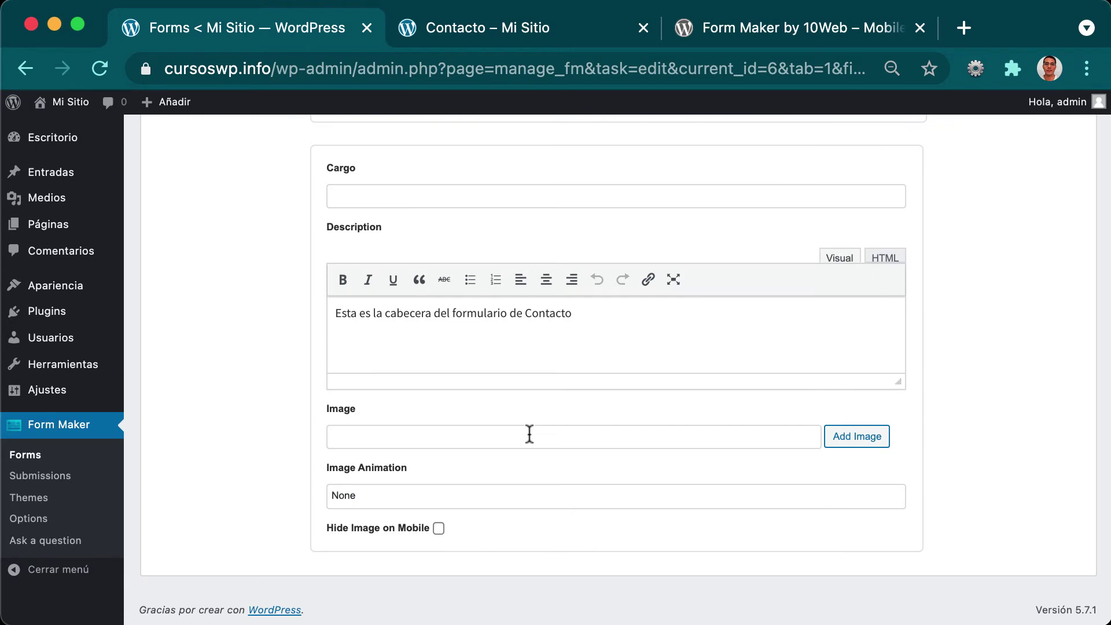
scroll(529, 434, up, 6)
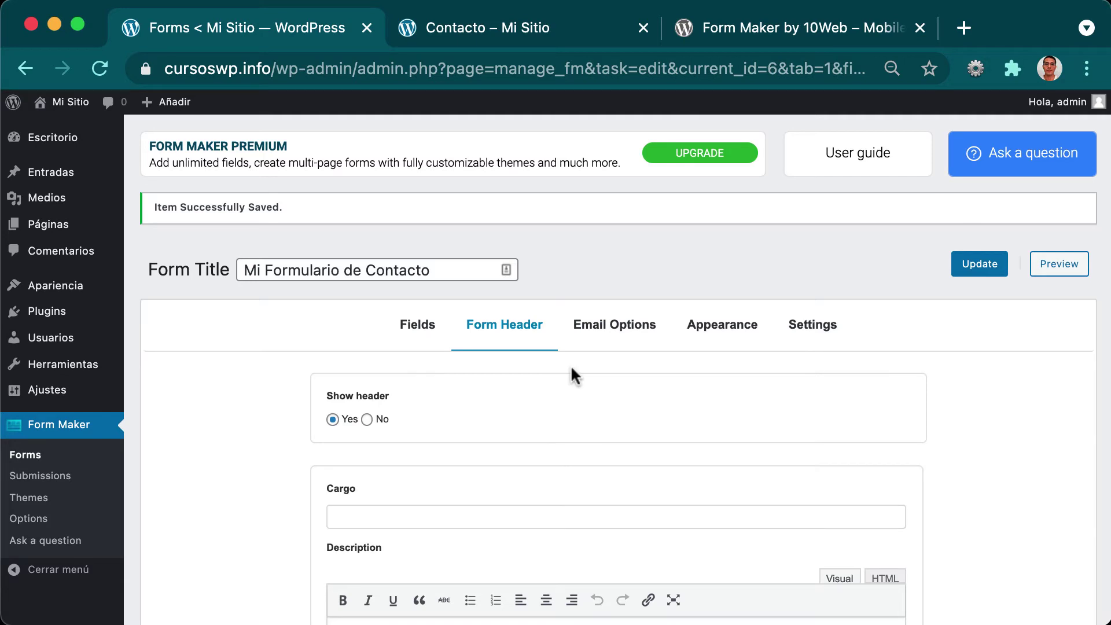
click(616, 336)
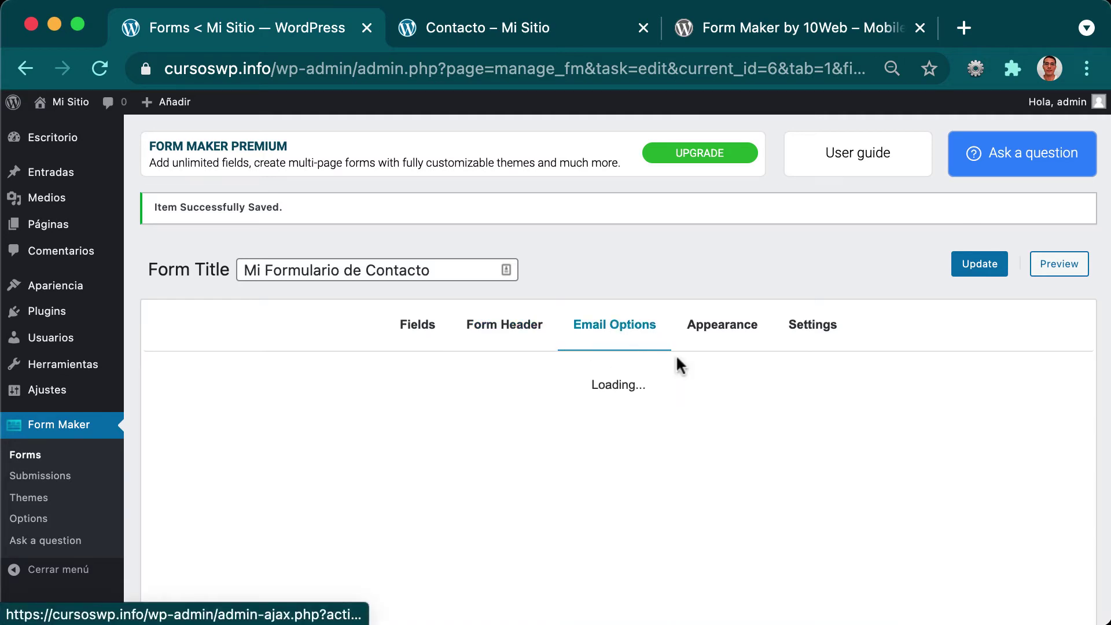
scroll(738, 430, down, 3)
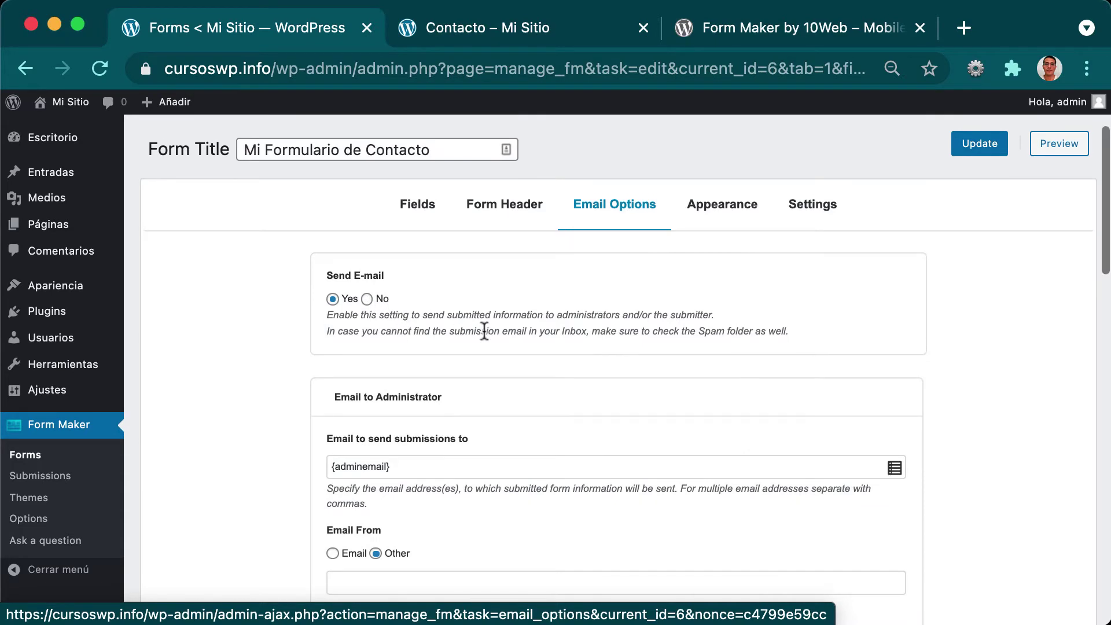
scroll(486, 333, down, 2)
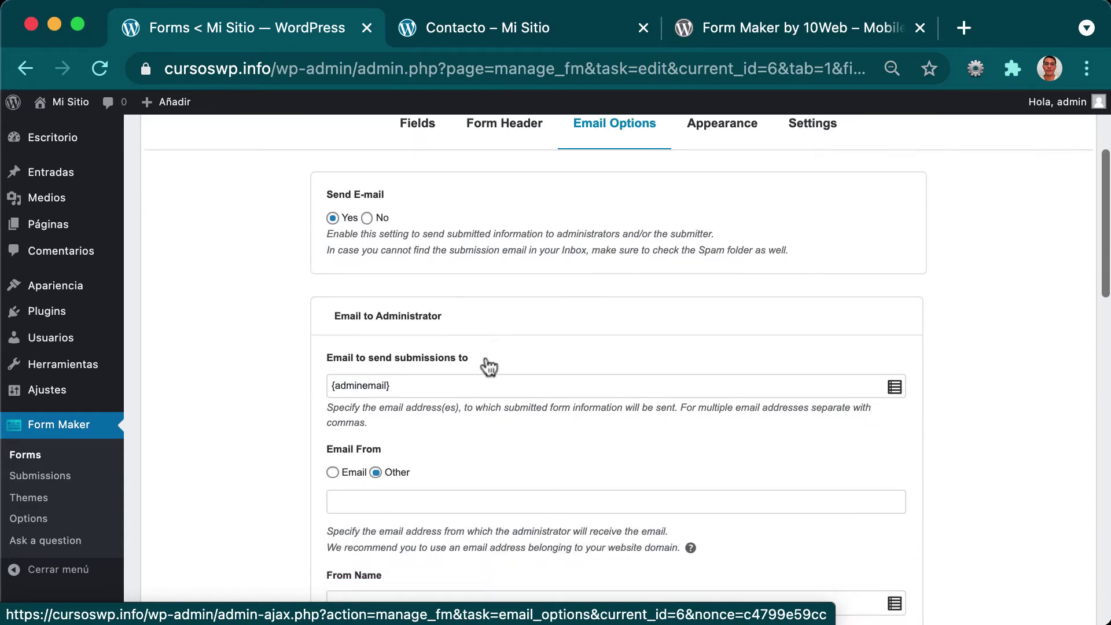
scroll(462, 382, down, 1)
scroll(462, 382, down, 5)
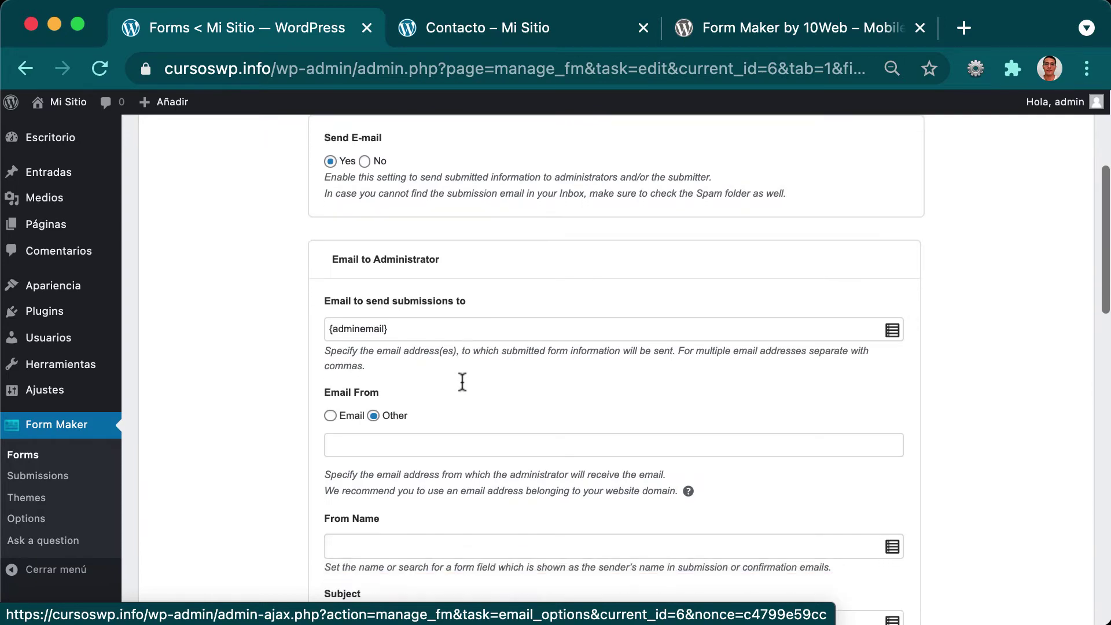
scroll(462, 382, down, 5)
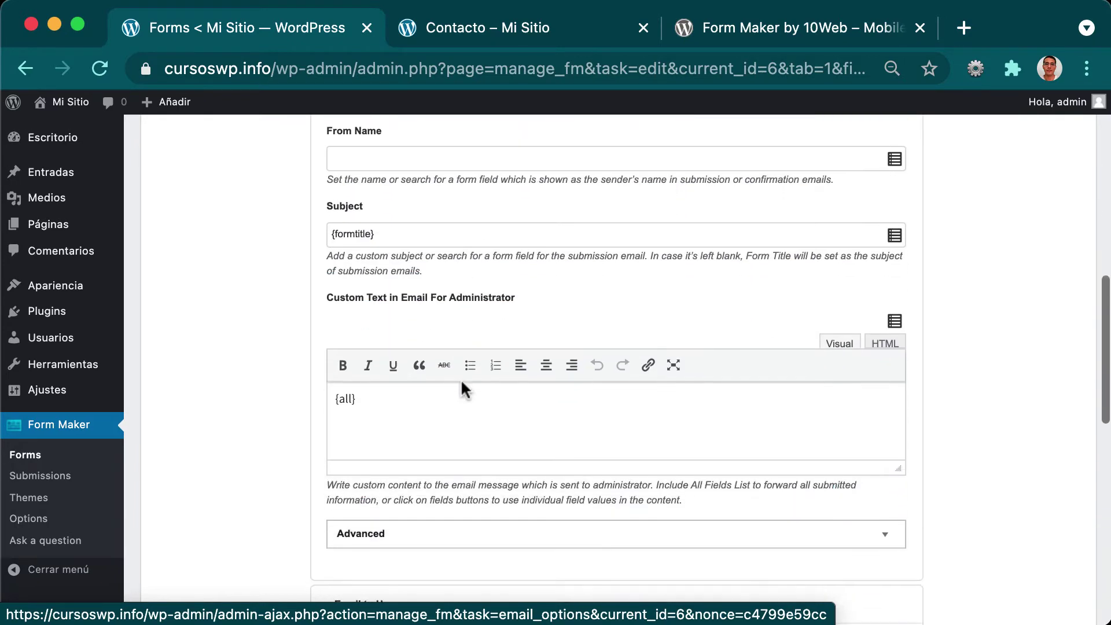
scroll(461, 383, down, 9)
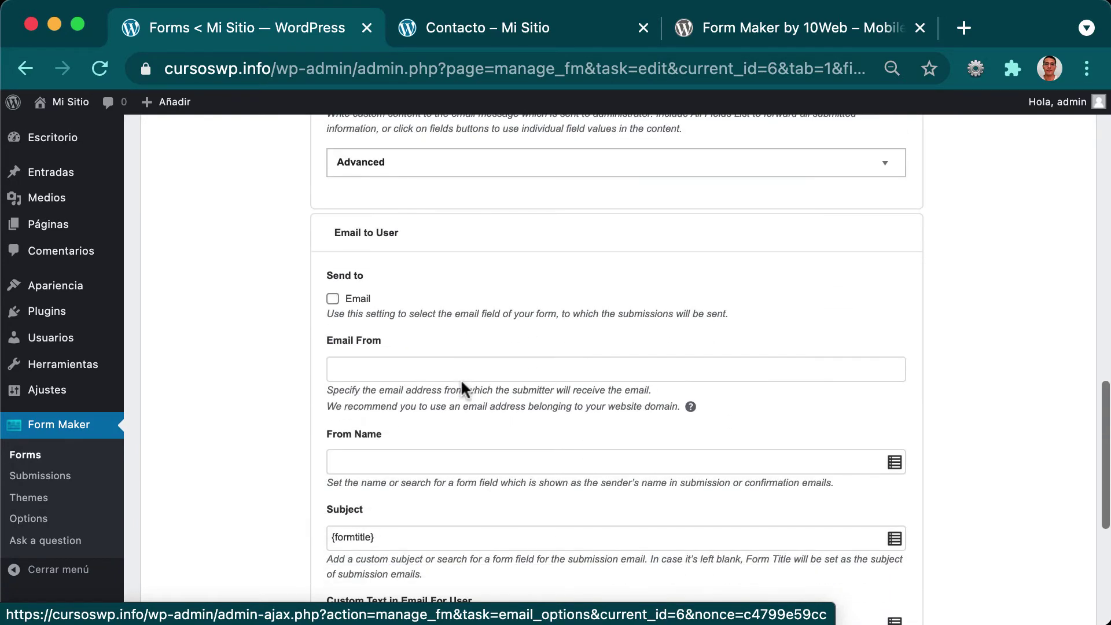
scroll(462, 383, up, 10)
scroll(461, 381, up, 12)
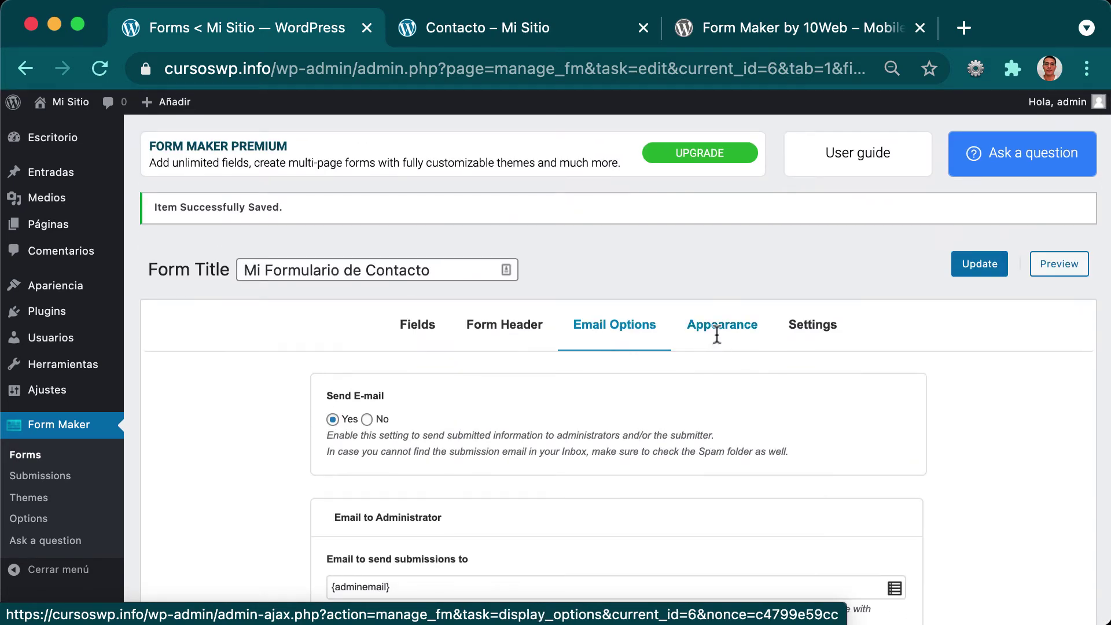
Step: Change the form's appearance from the default theme to Theme 3 and update the form
click(716, 335)
scroll(660, 373, down, 3)
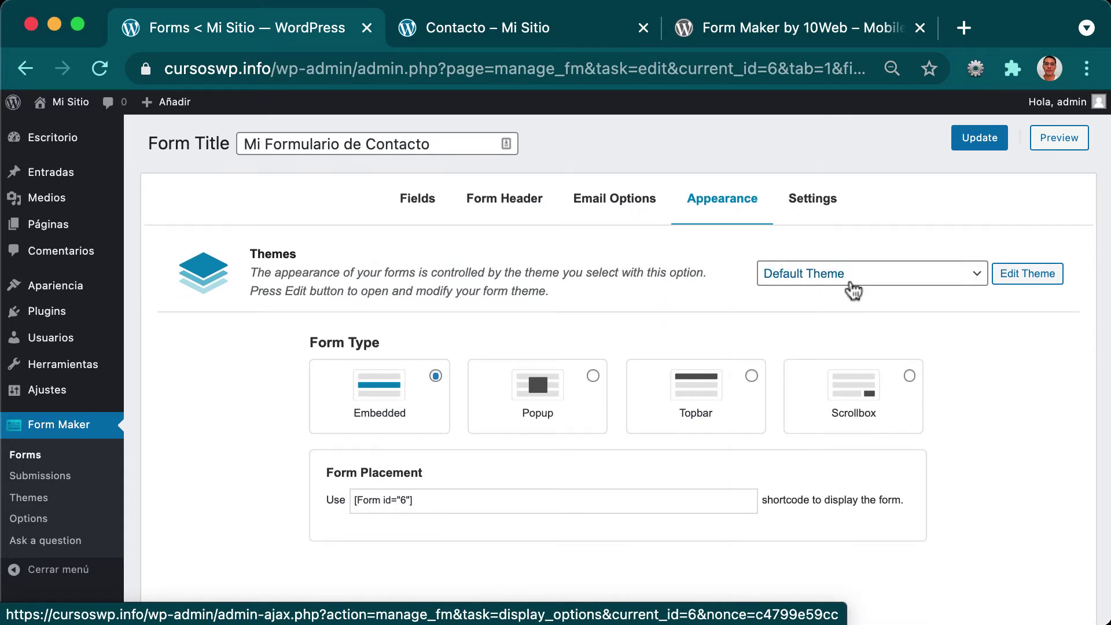
click(844, 280)
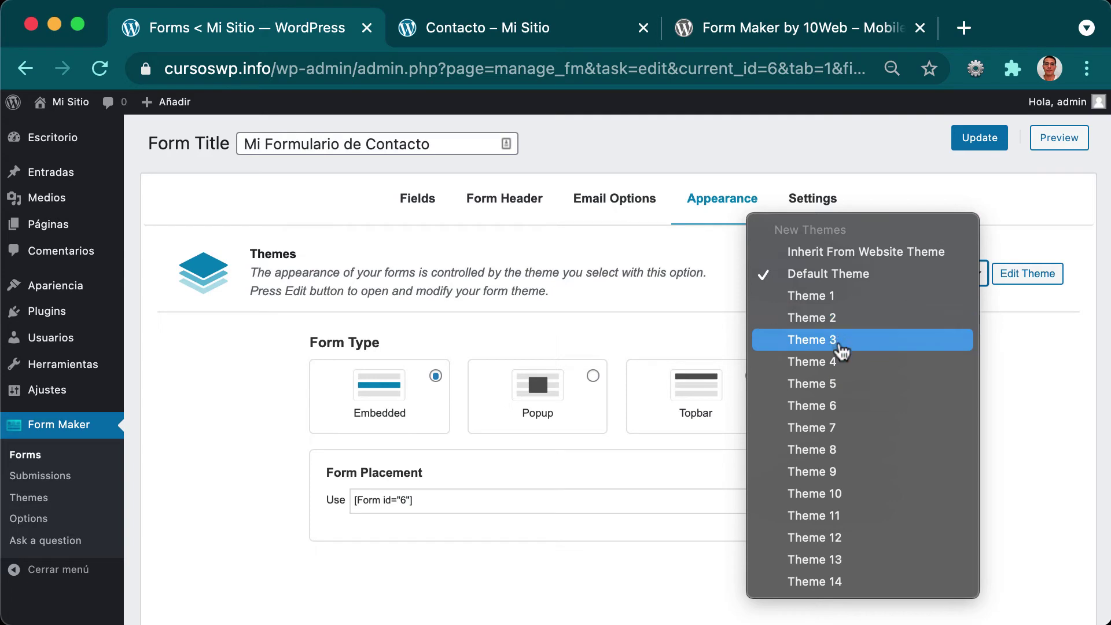
click(841, 341)
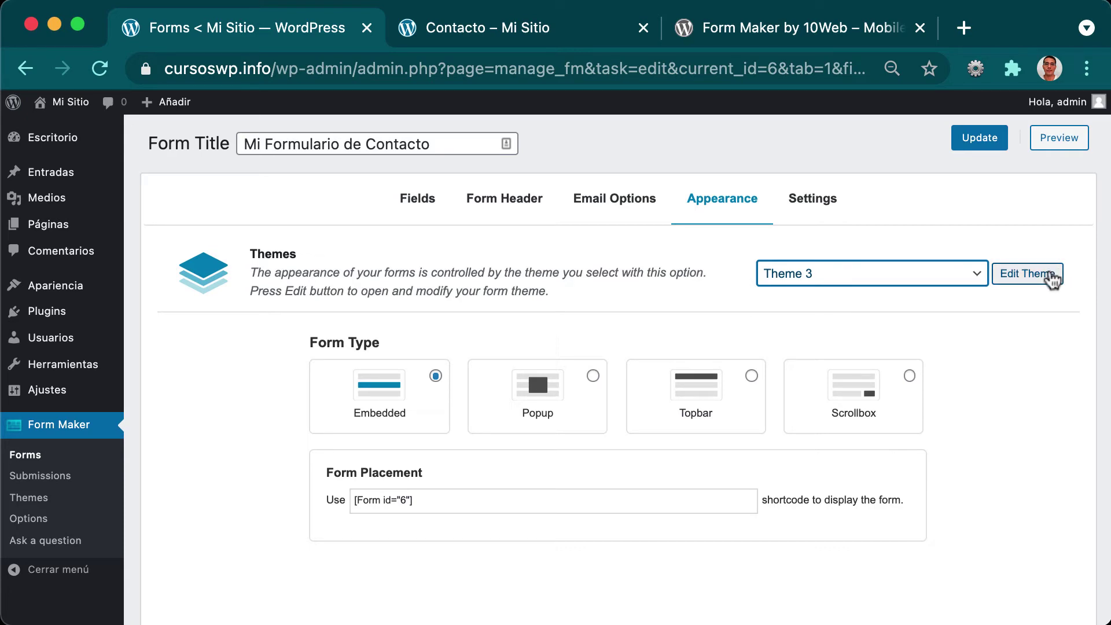
click(1041, 195)
click(986, 142)
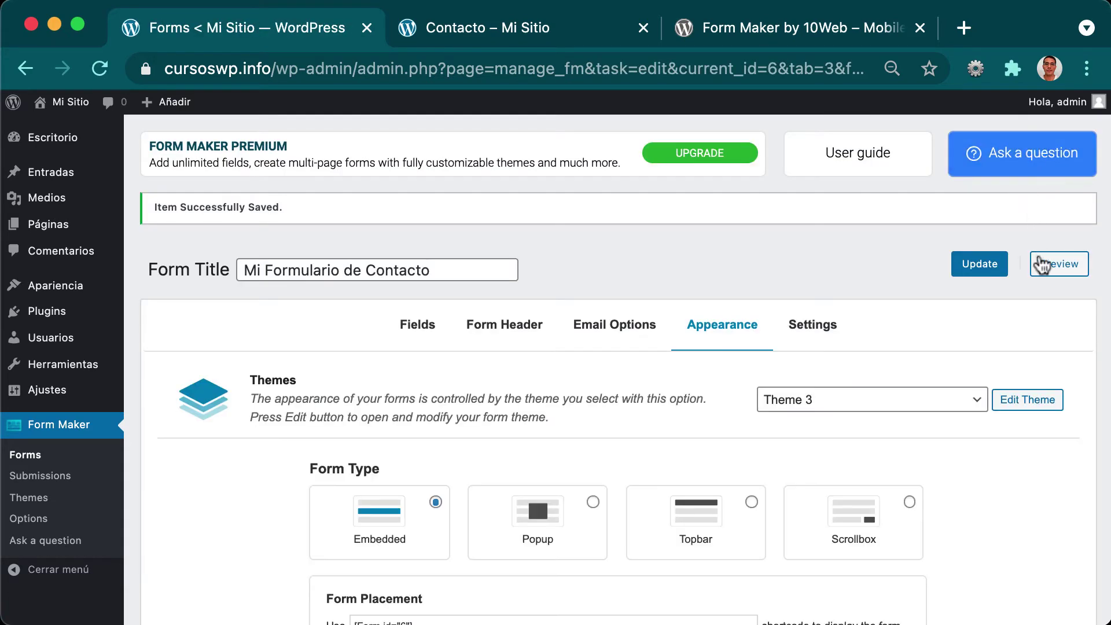
Step: Preview the form with Theme 3 on the site, examine its header and fields, and return to the form editor
click(1041, 265)
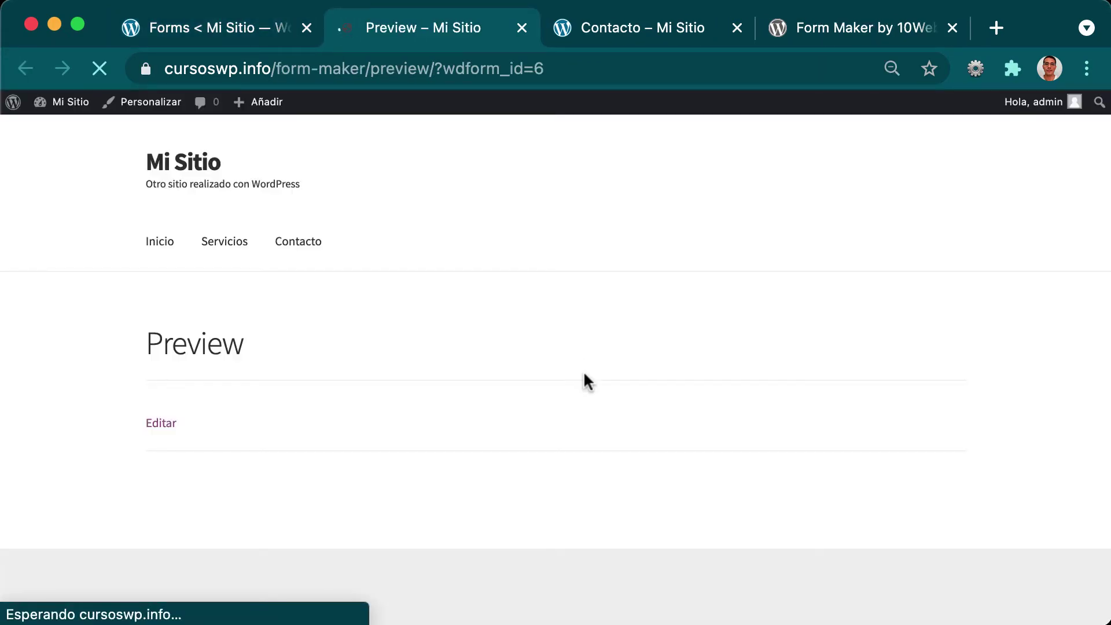
scroll(584, 371, down, 4)
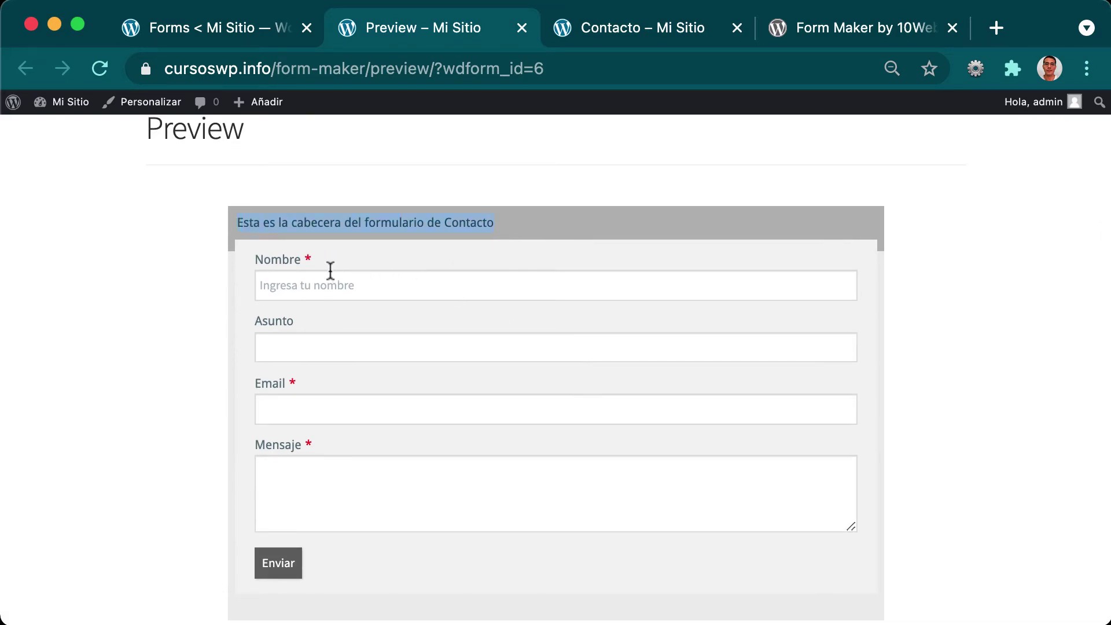
scroll(352, 463, down, 3)
scroll(357, 463, up, 7)
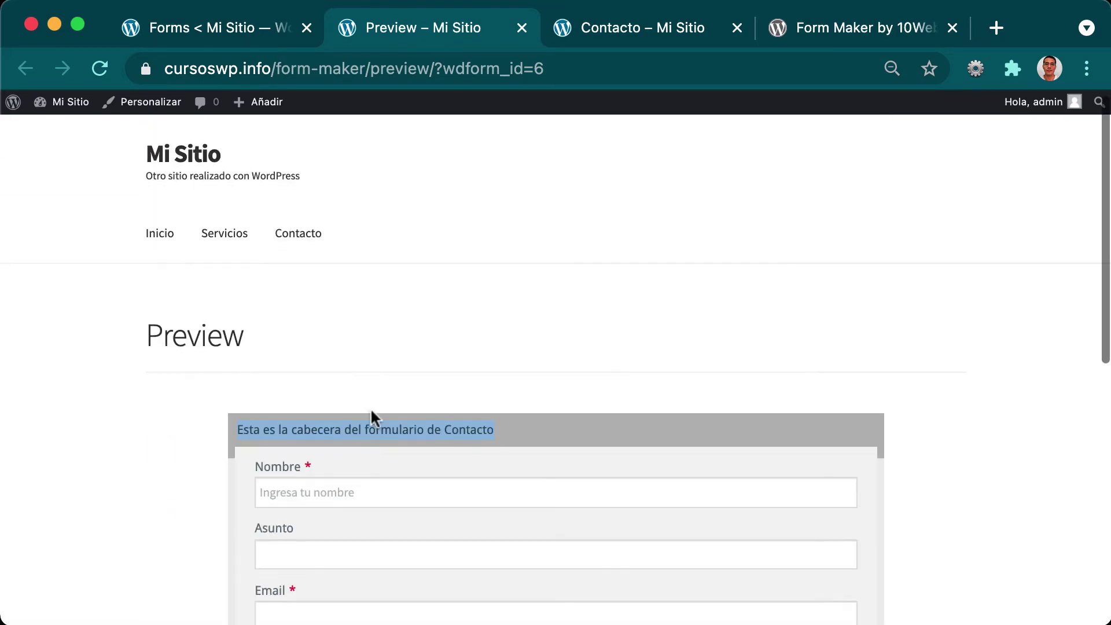
click(243, 29)
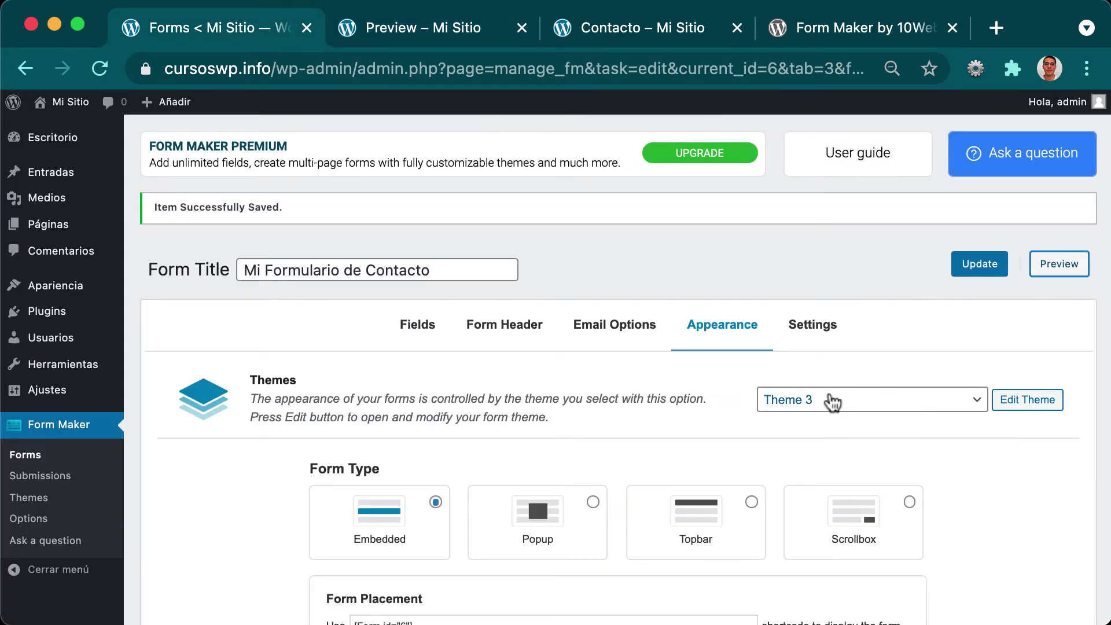
Step: Set the theme of the contact form to Theme 4 and update the form
click(826, 399)
click(831, 422)
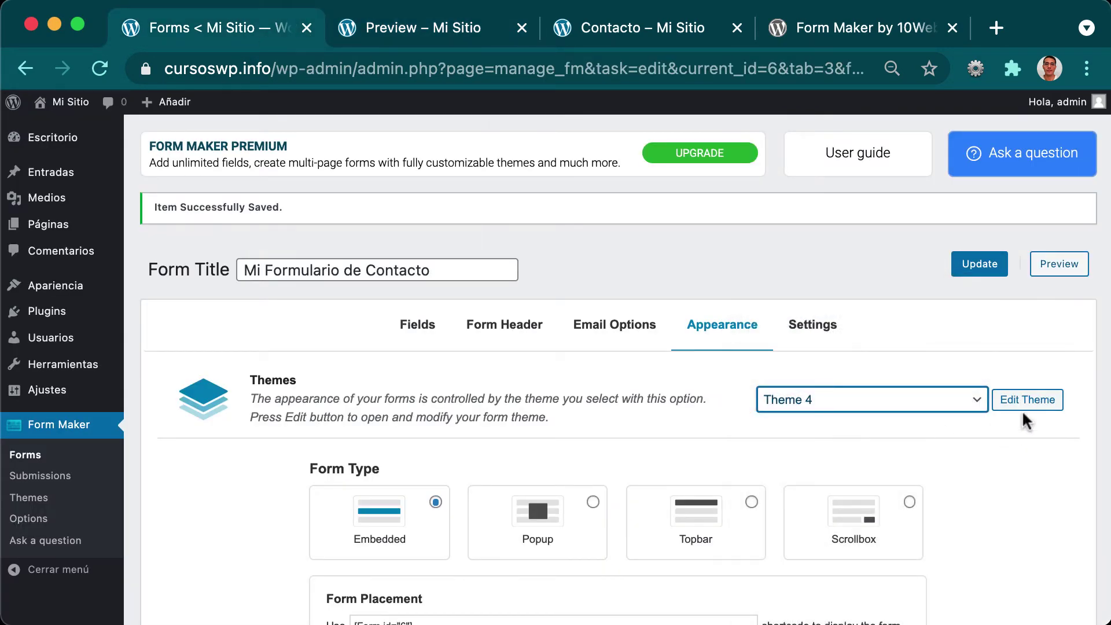
click(983, 269)
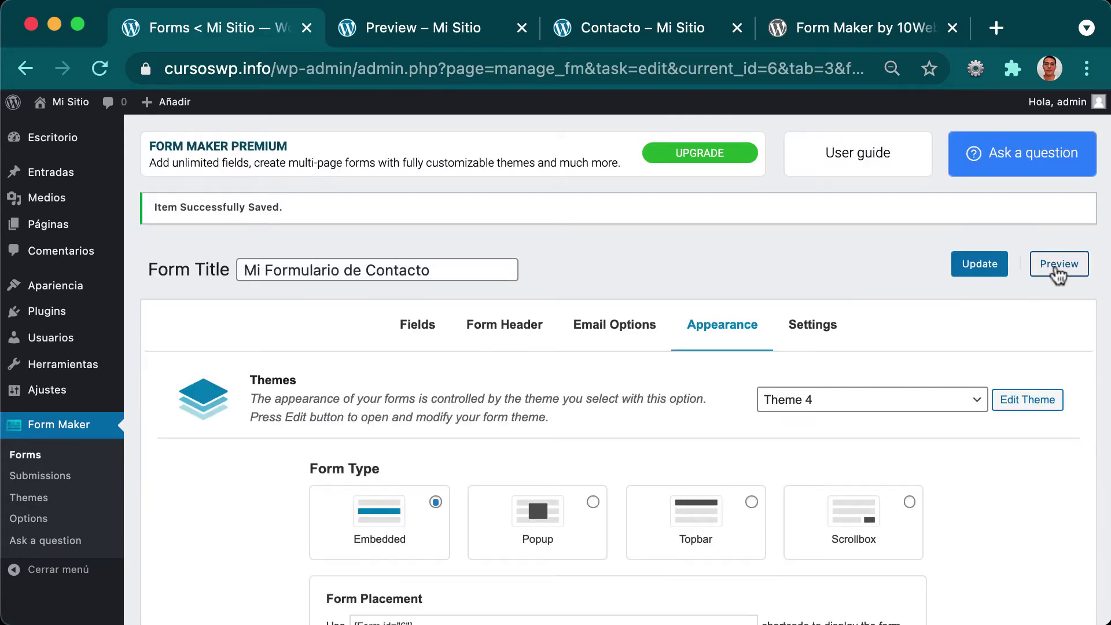
Step: Preview the form with Theme 4, check its layout down to the Enviar button, and return to the form editor
click(1057, 267)
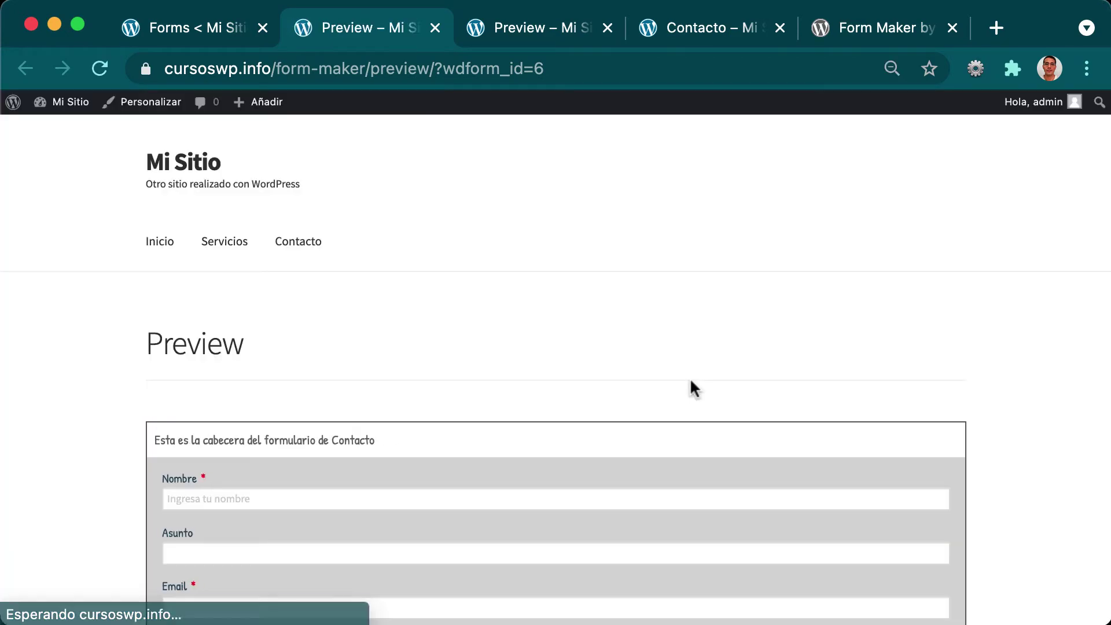
scroll(690, 377, down, 5)
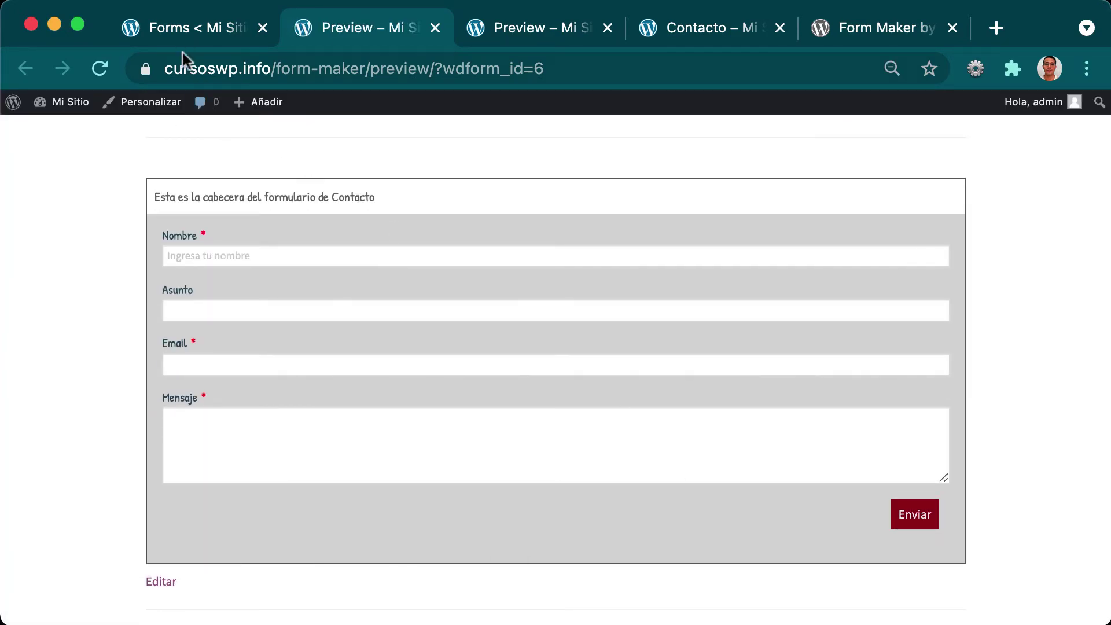
click(182, 32)
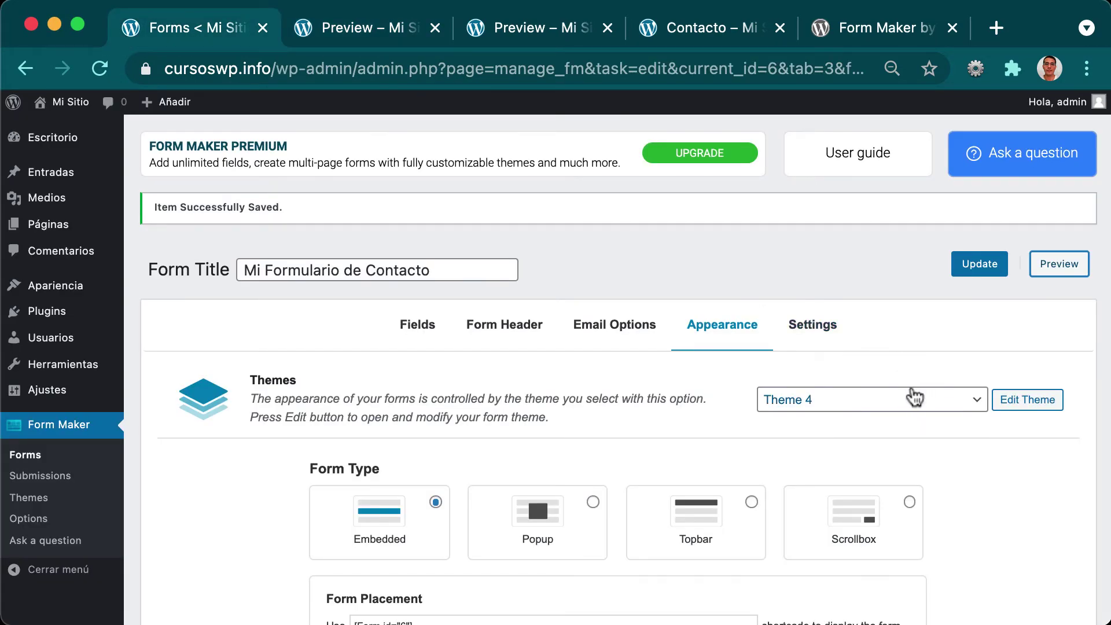
Step: Set the form type to Popup, look over its delay, frequency and display options, and update the form
scroll(894, 391, down, 3)
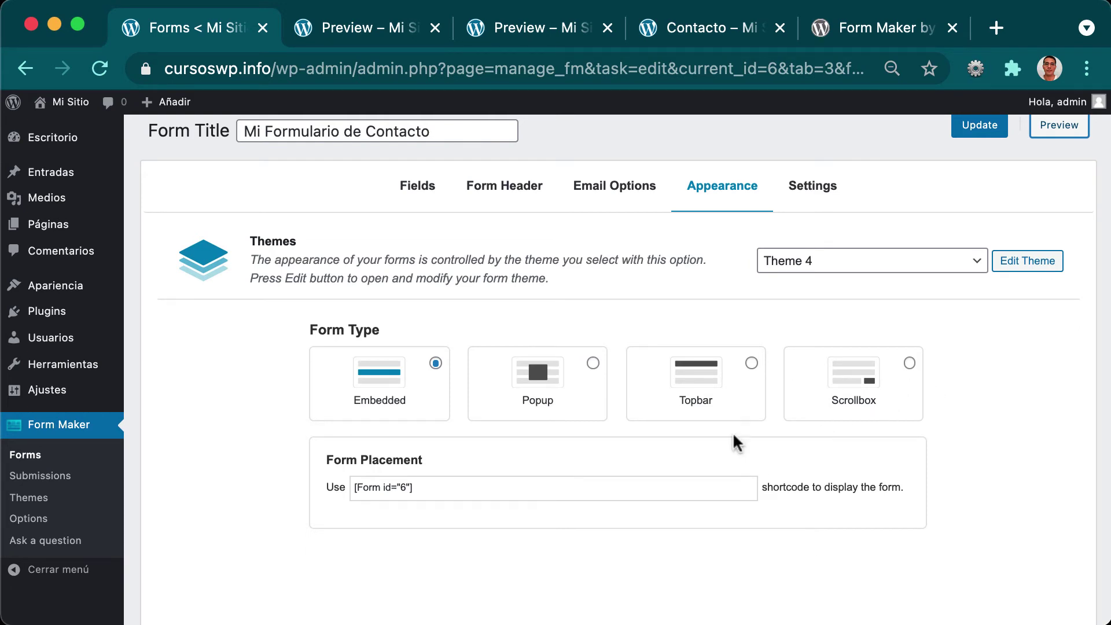
scroll(735, 442, up, 1)
click(590, 407)
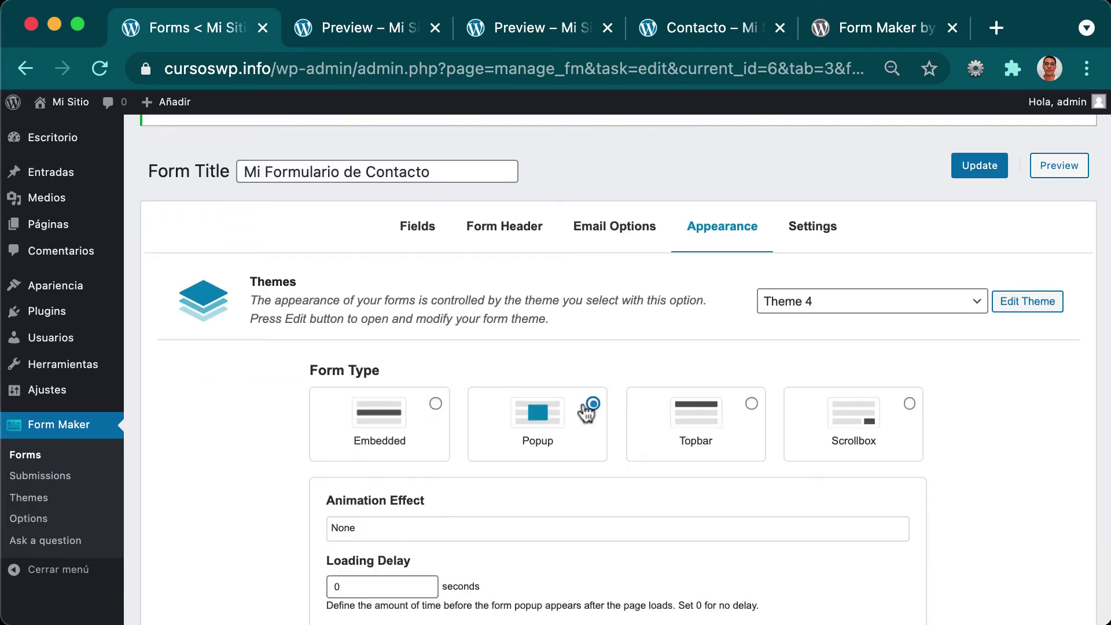
scroll(578, 413, down, 5)
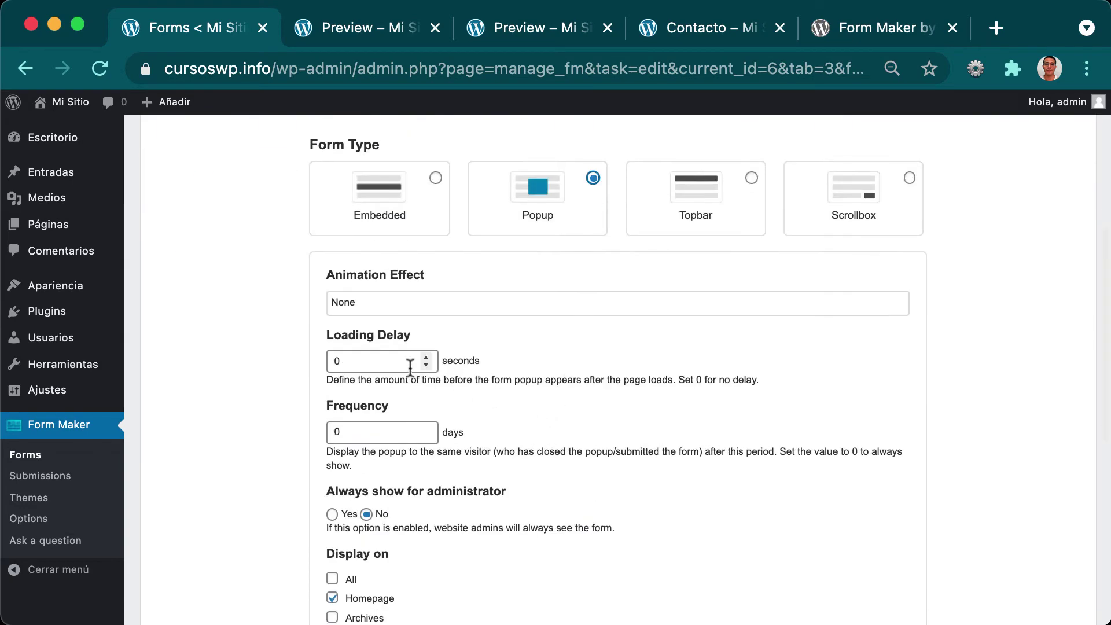
scroll(527, 385, down, 2)
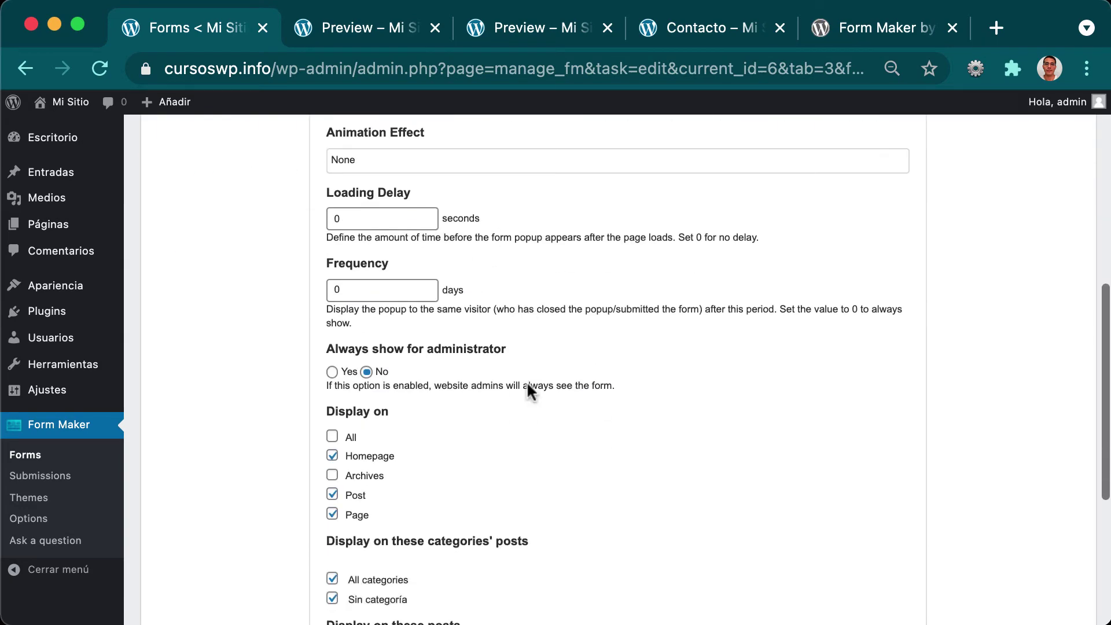
scroll(528, 382, up, 5)
scroll(547, 386, up, 4)
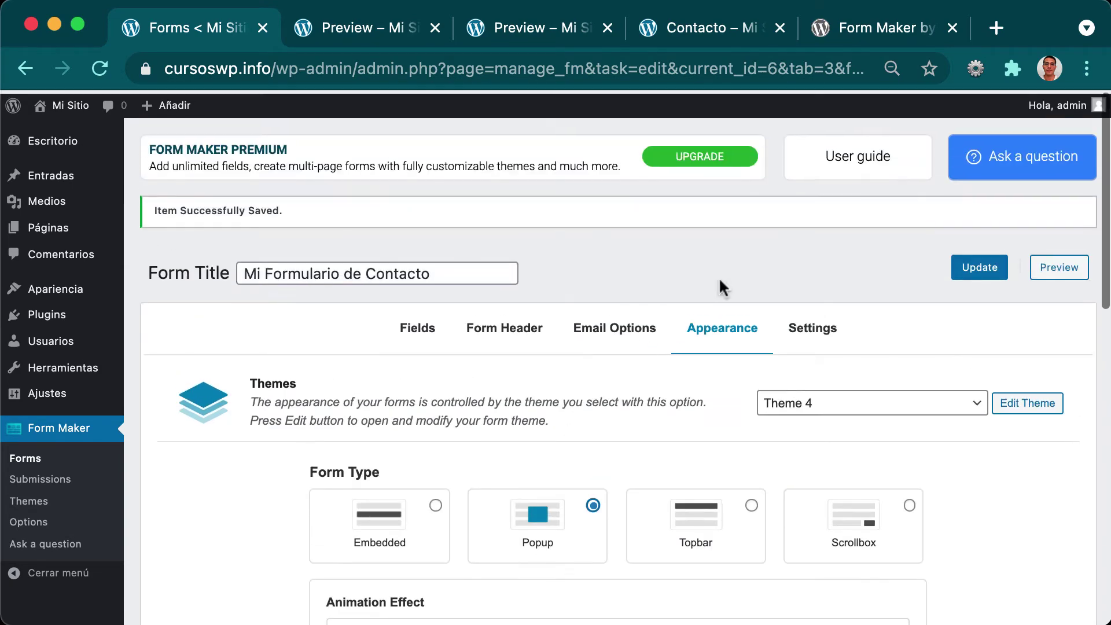
click(958, 267)
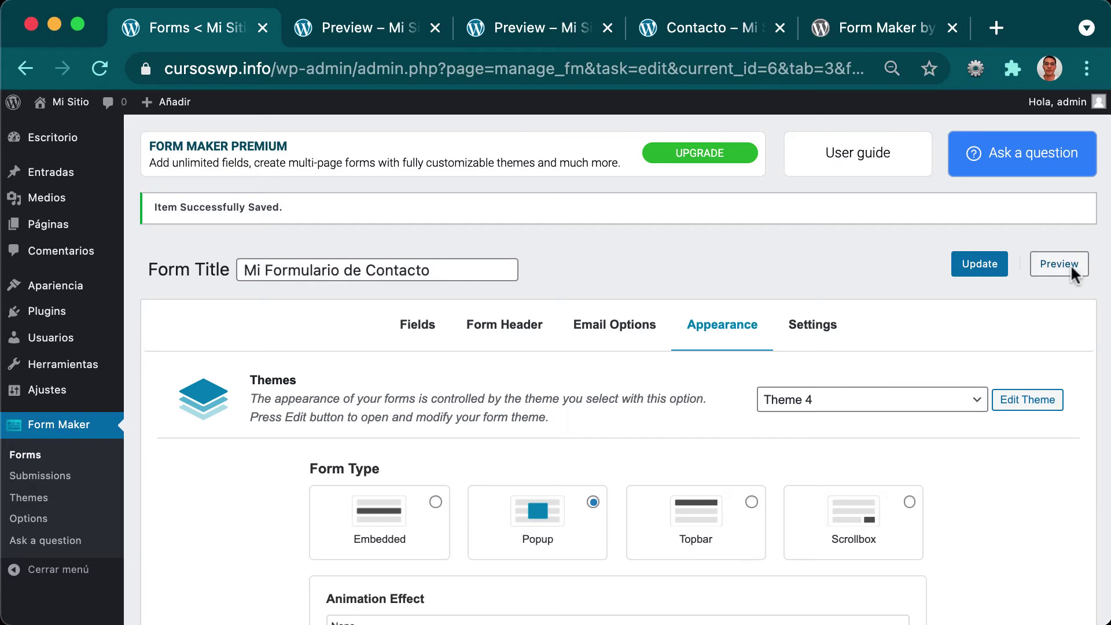
Step: Preview the form as a popup on the site, close the popup, and return to the form editor
click(1069, 264)
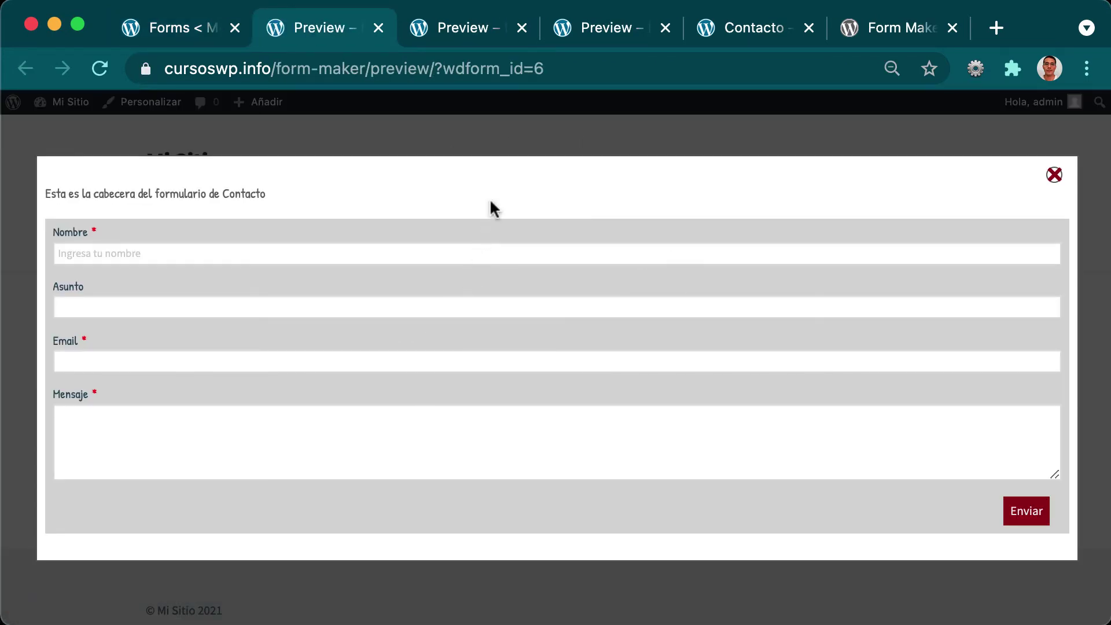
click(1054, 175)
click(206, 37)
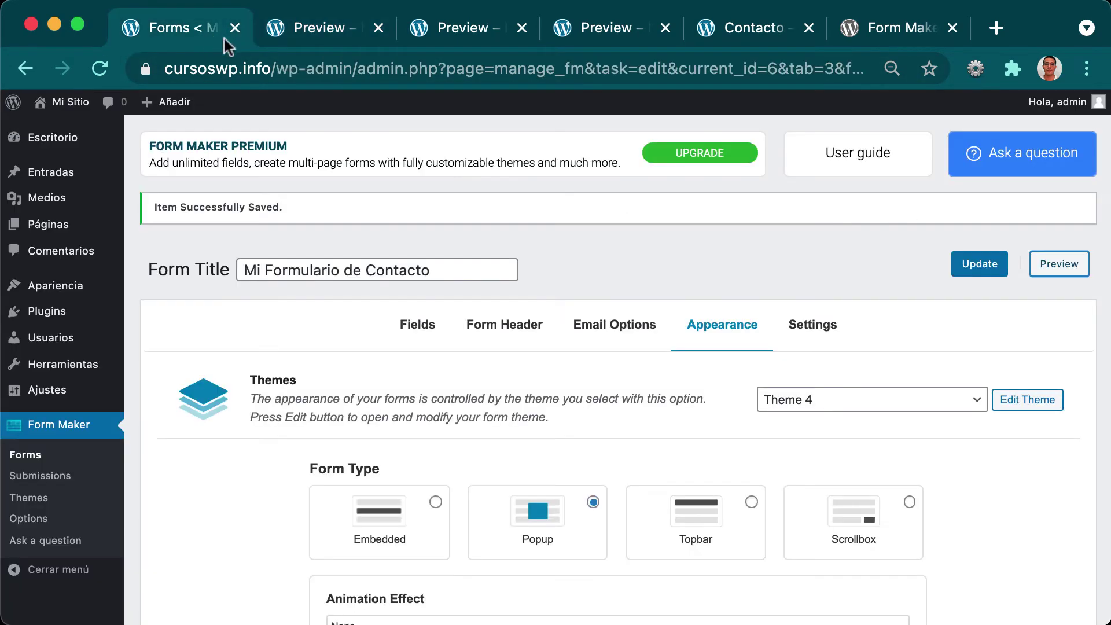
Step: Close the three open form preview tabs
click(378, 30)
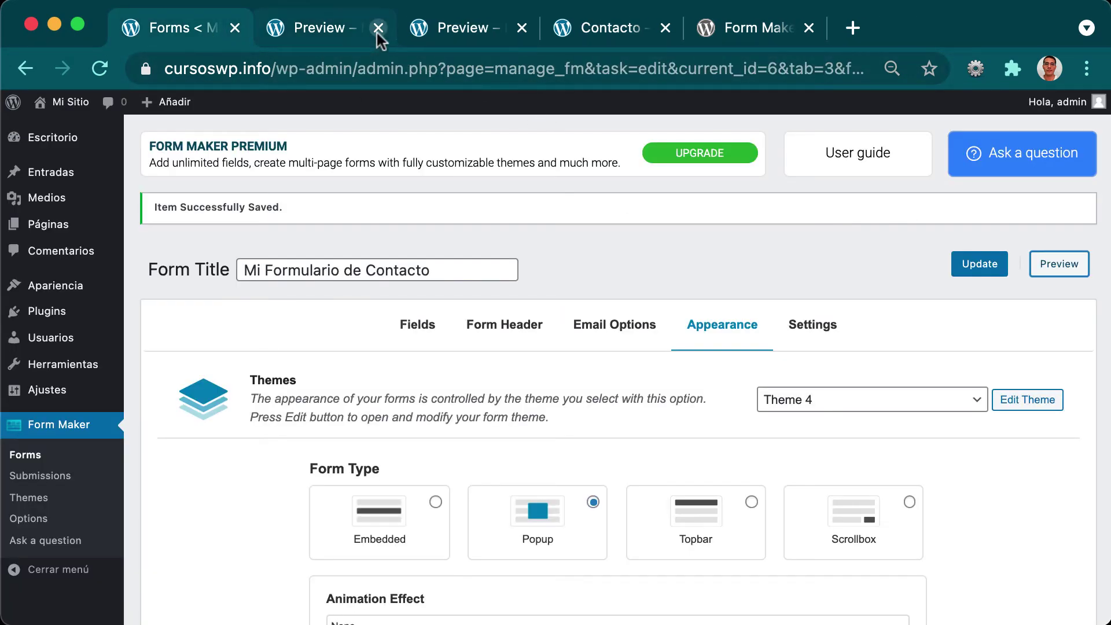
click(376, 33)
click(377, 33)
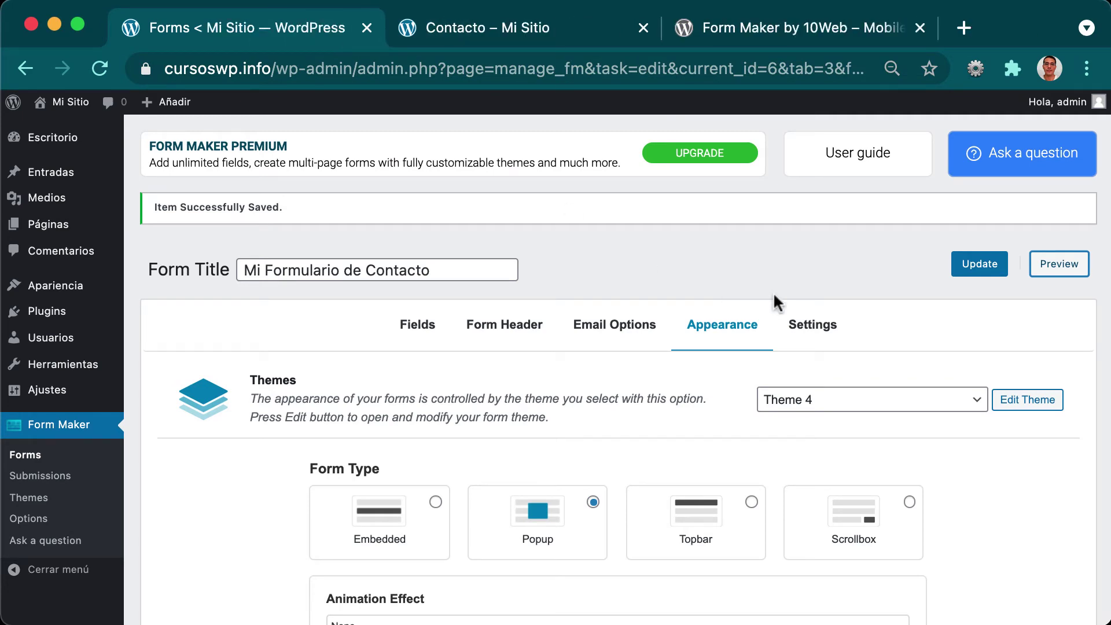
Step: Set the form type to Embedded, and update the form with its Settings section open
scroll(752, 324, down, 3)
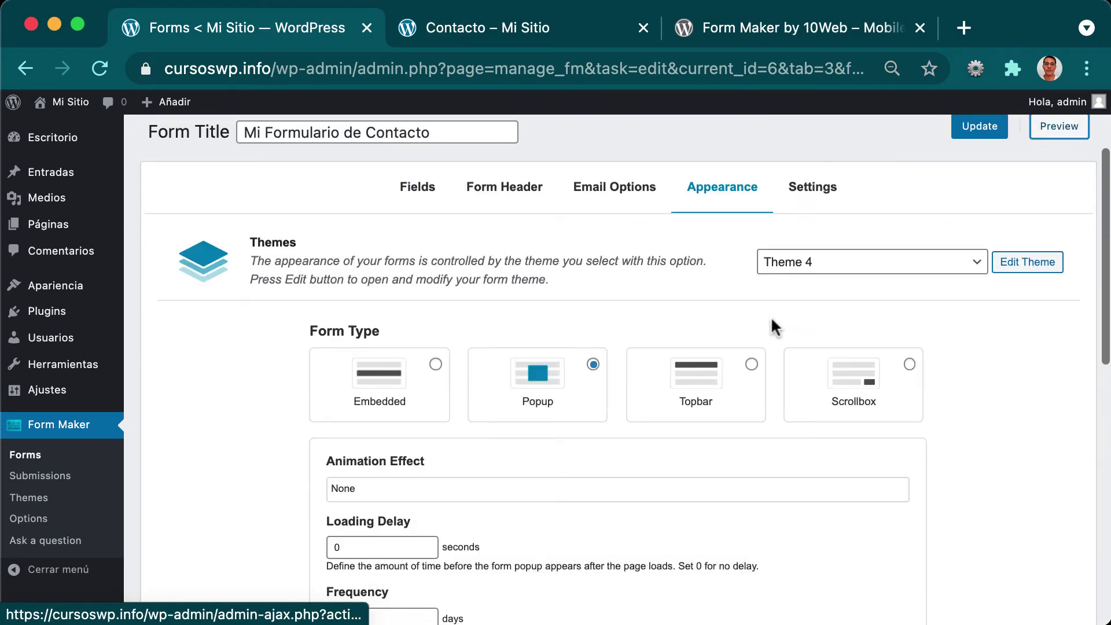
click(436, 364)
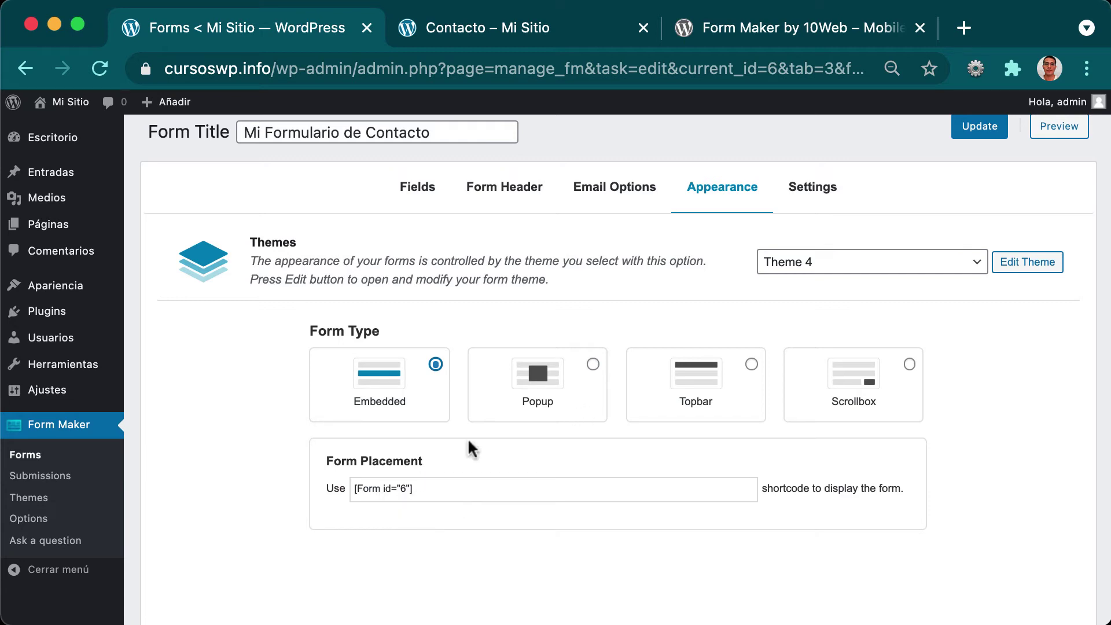
scroll(503, 434, up, 1)
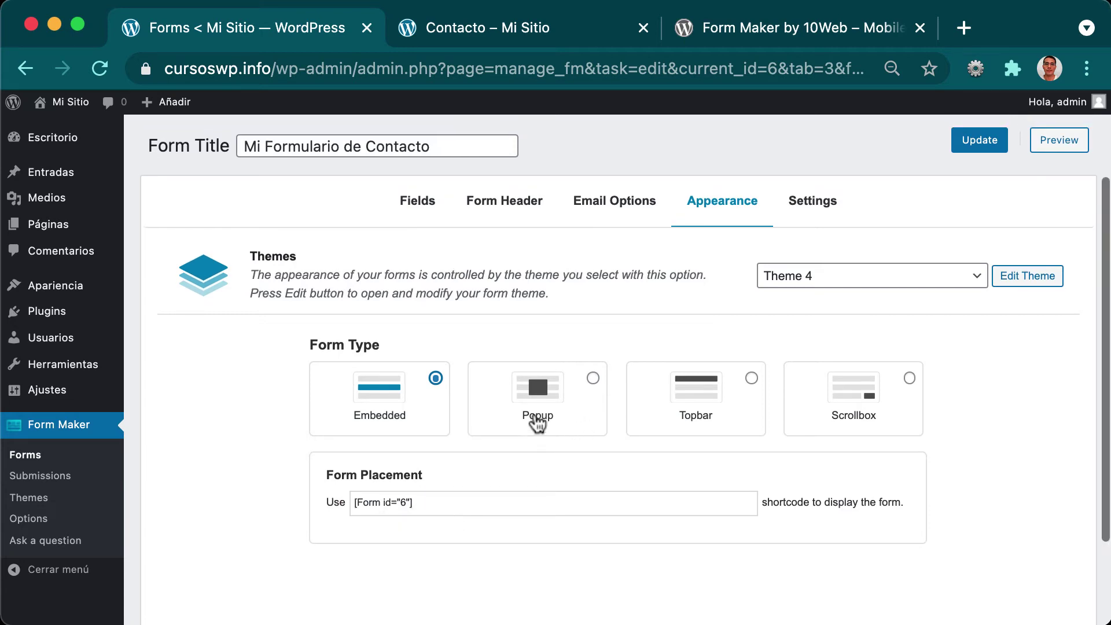
click(807, 216)
click(993, 141)
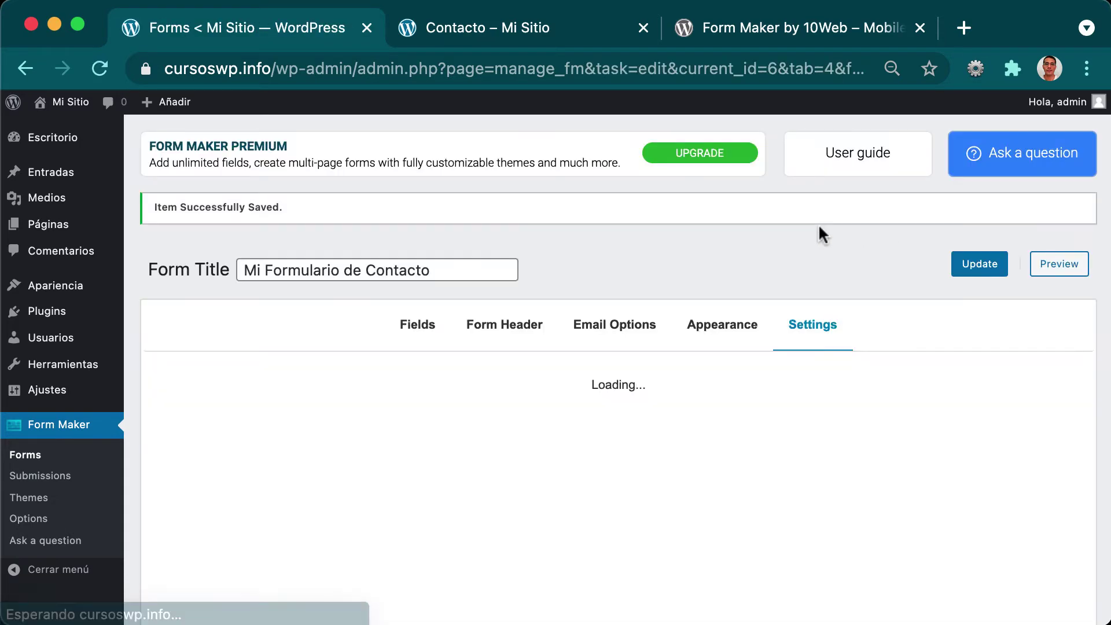
Step: Look over the General Options of the form, from the published and save-data settings to the submission limit and user roles
scroll(775, 261, down, 3)
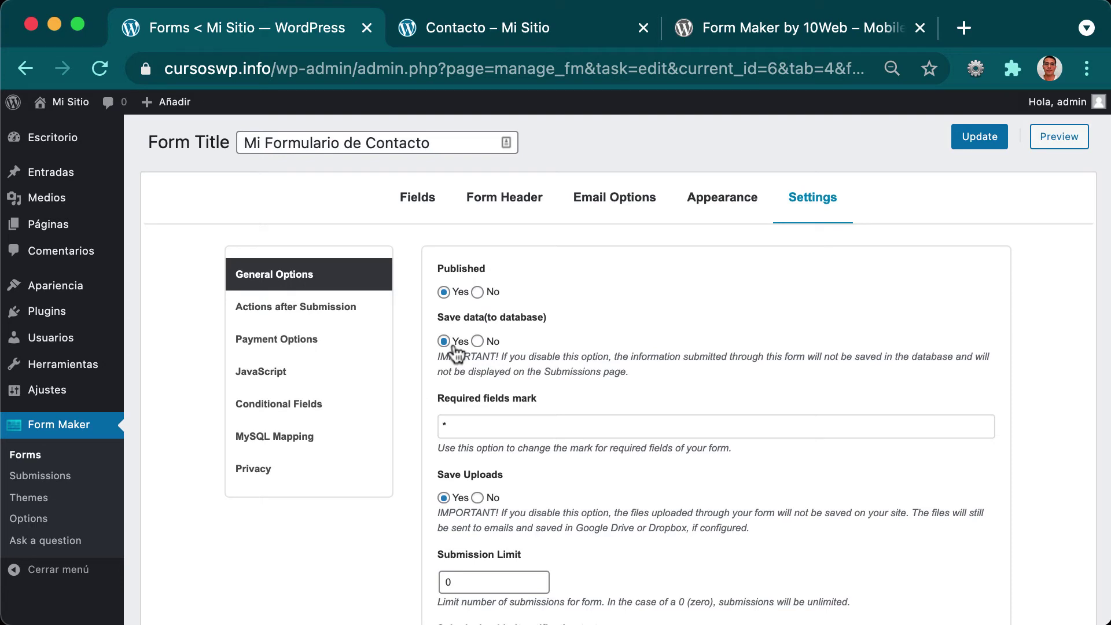
scroll(521, 340, down, 3)
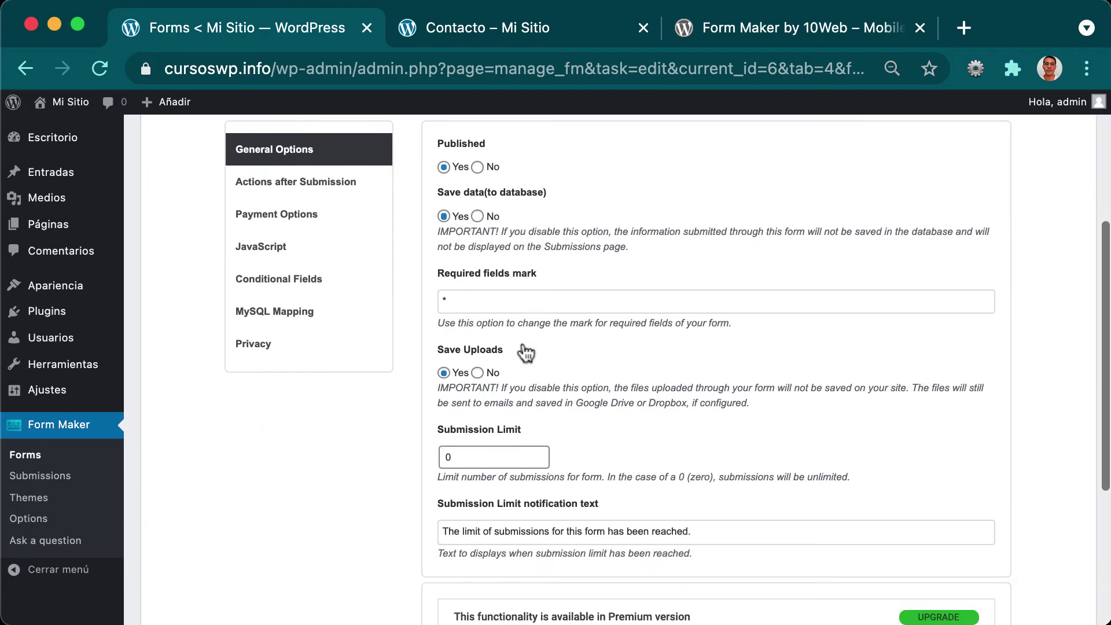
scroll(569, 382, down, 5)
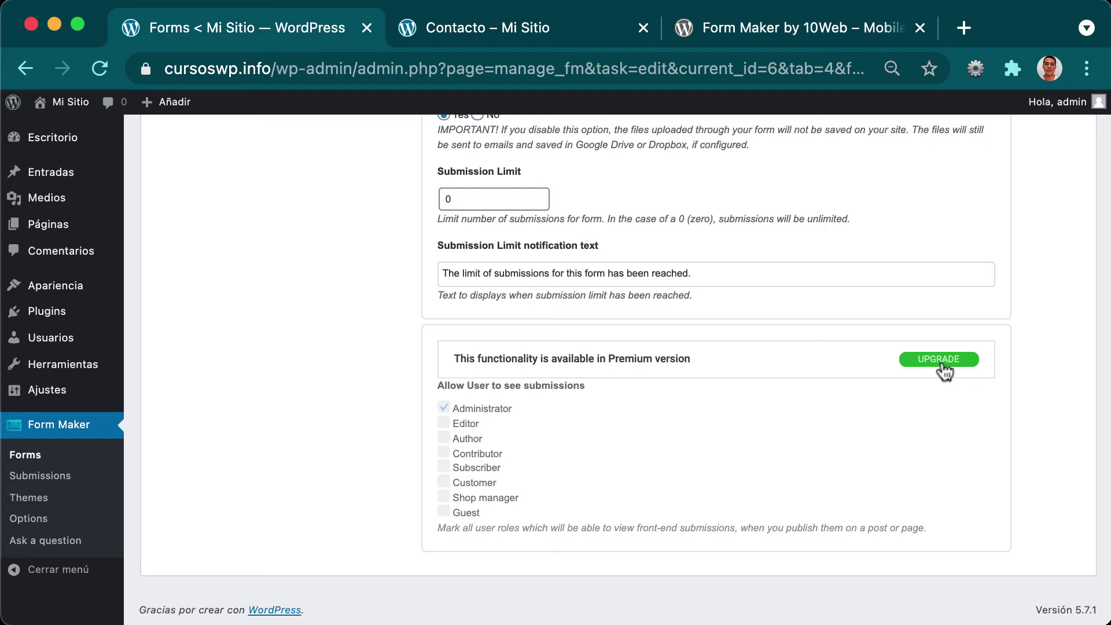
scroll(720, 363, up, 2)
scroll(720, 362, up, 6)
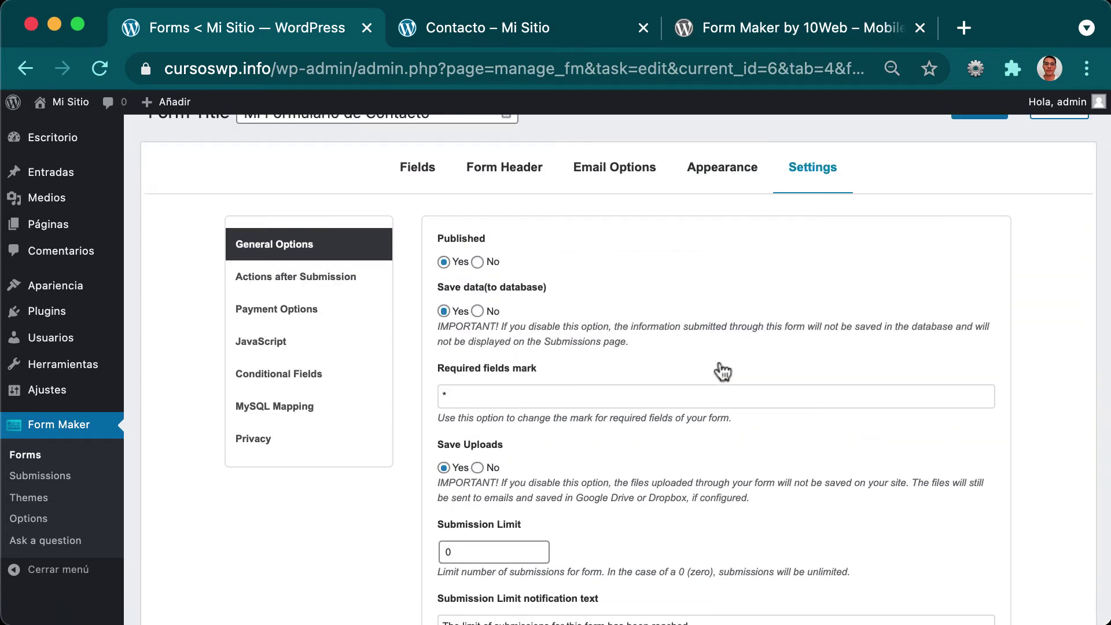
Step: Examine the Post and Page action types for the form's actions after submission, keeping Stay on Form selected
click(350, 281)
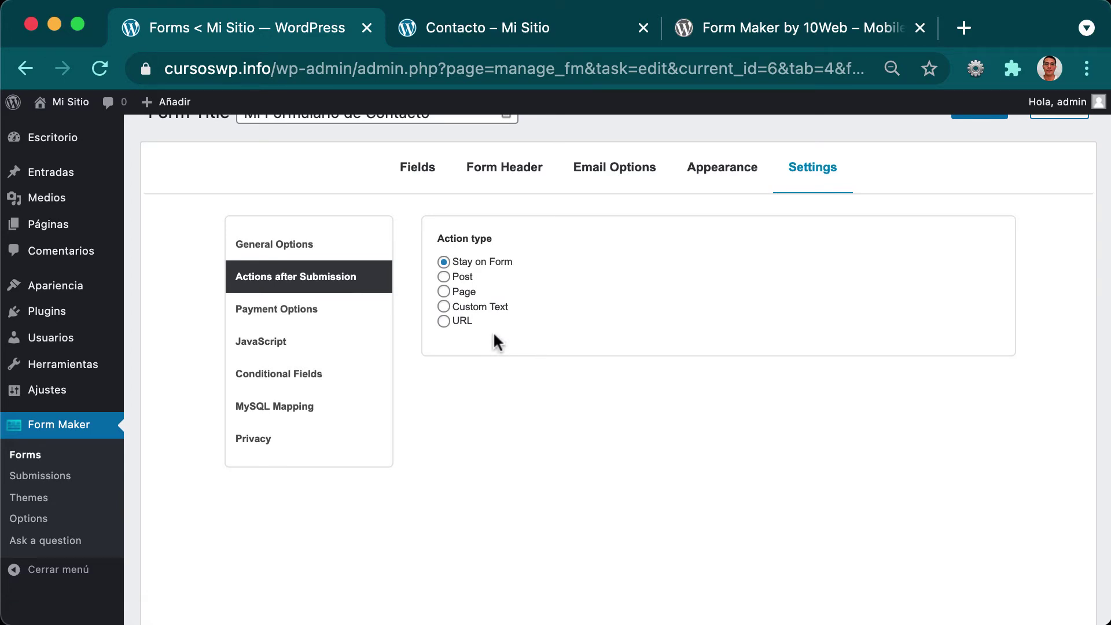
click(463, 281)
click(464, 292)
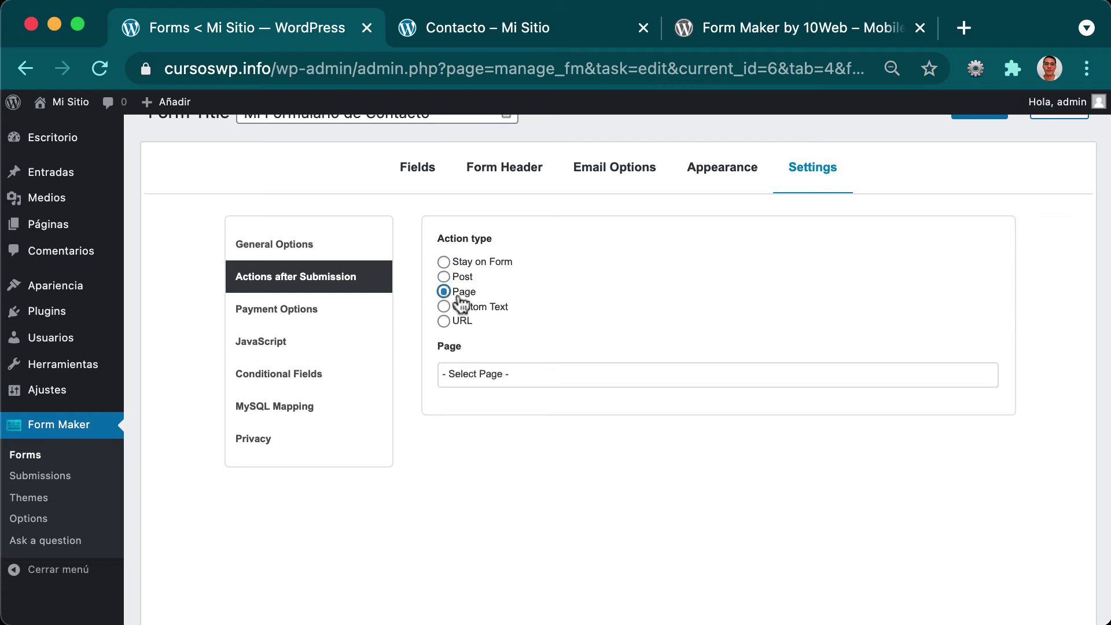
click(464, 264)
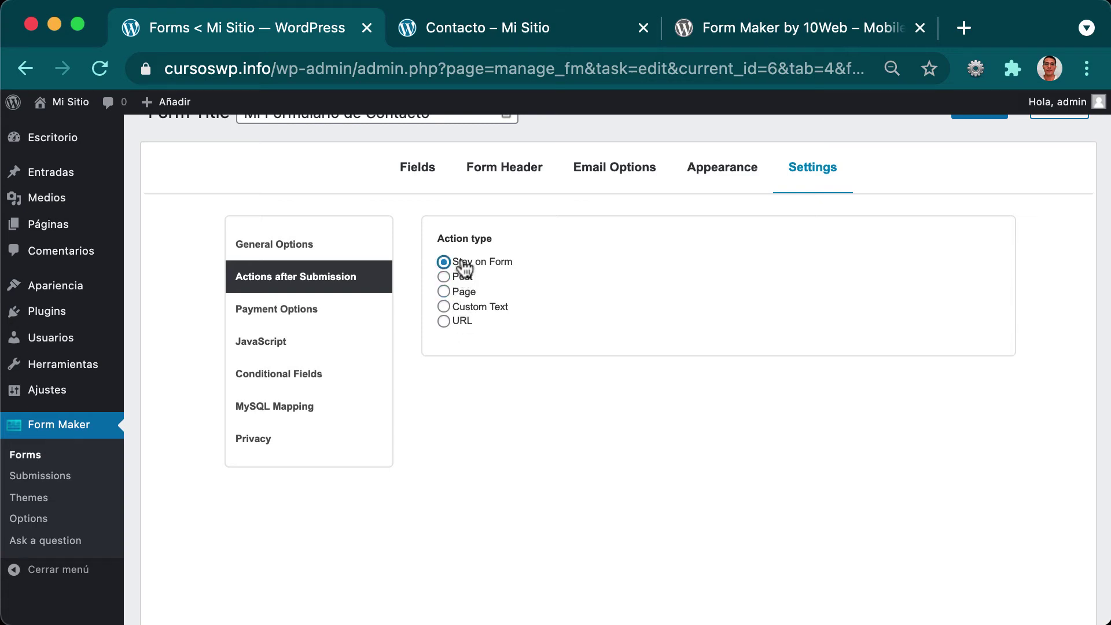
Step: Look over the form's payment methods and its JavaScript functions
click(317, 312)
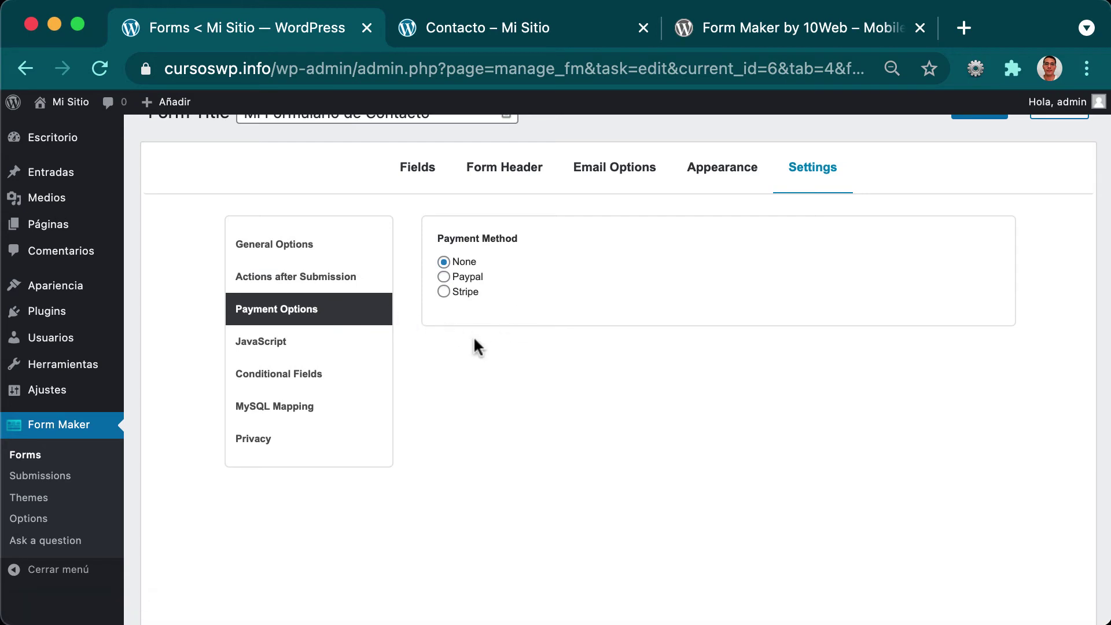
click(301, 356)
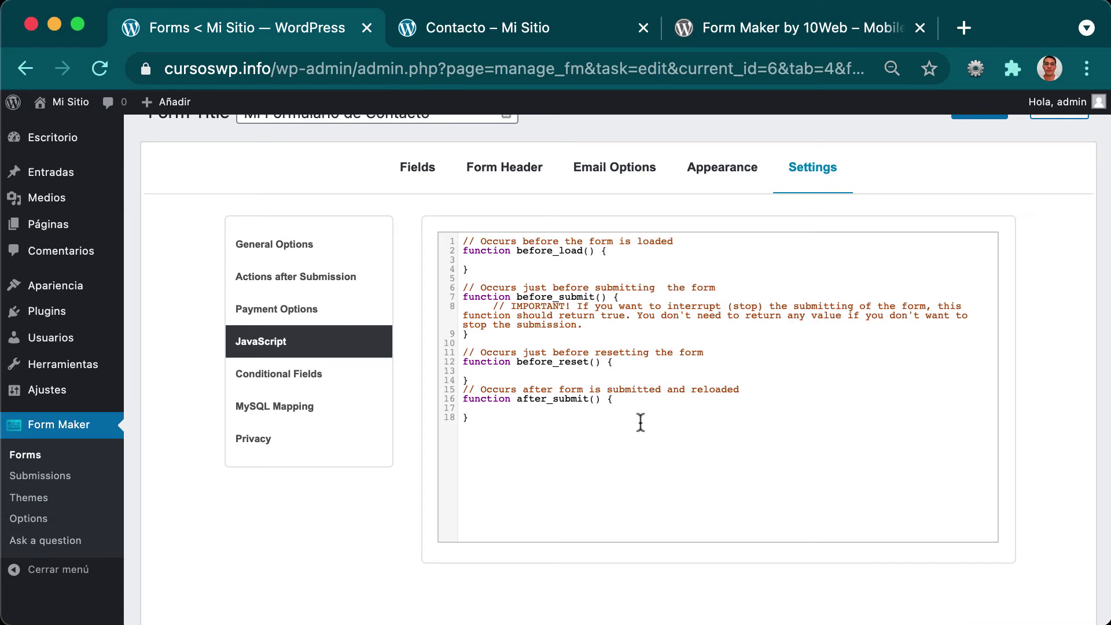
drag(588, 425, 482, 248)
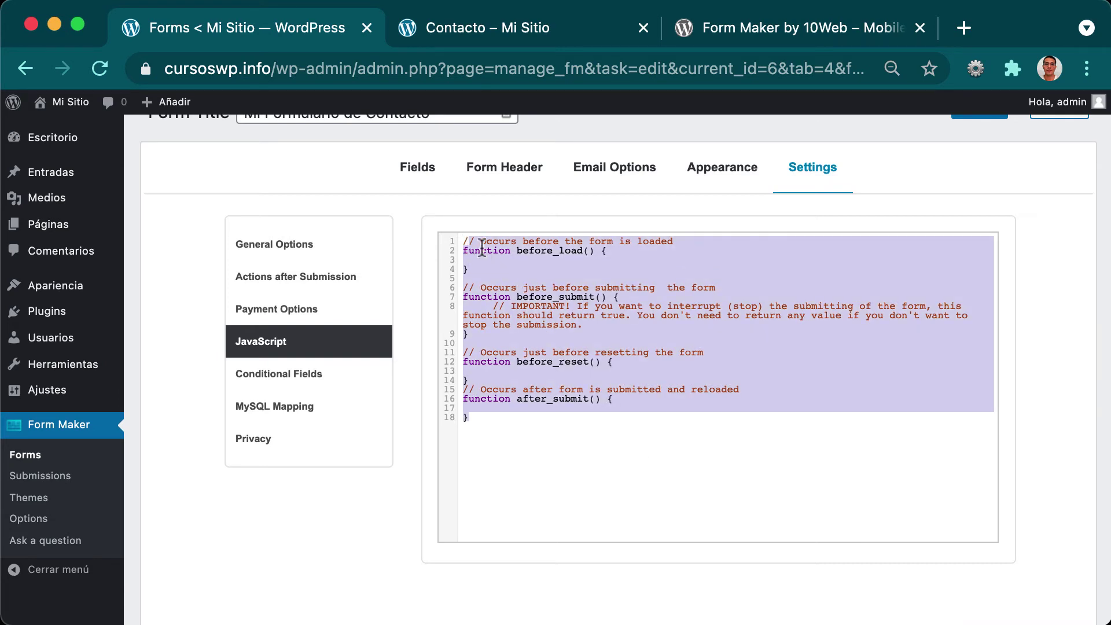
click(552, 268)
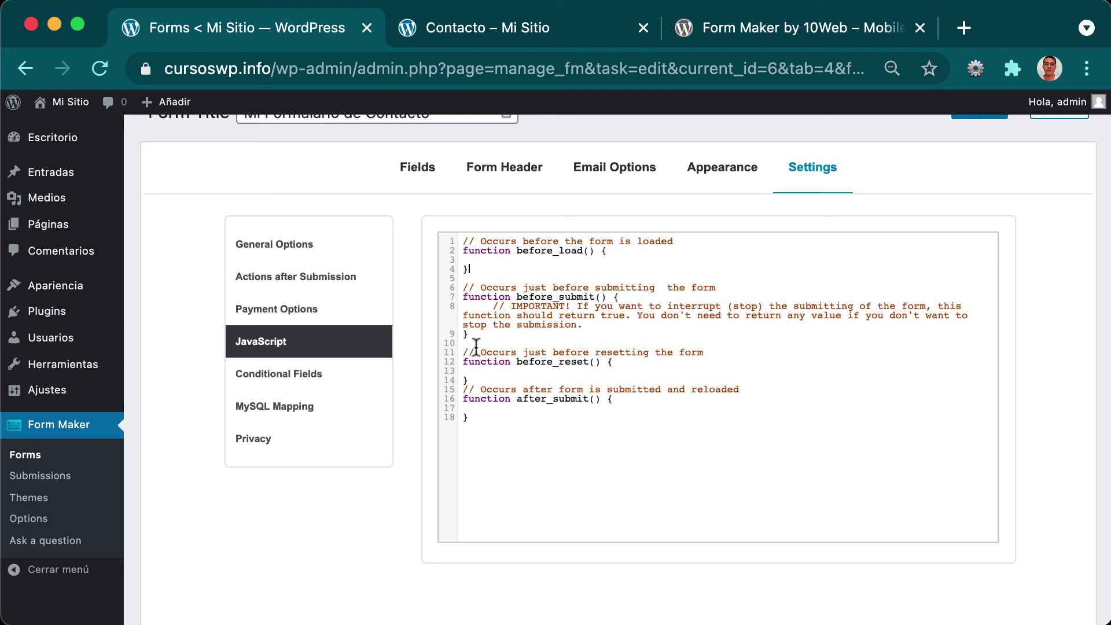
Step: Add a field condition that shows Asunto if all of its statements match
click(261, 389)
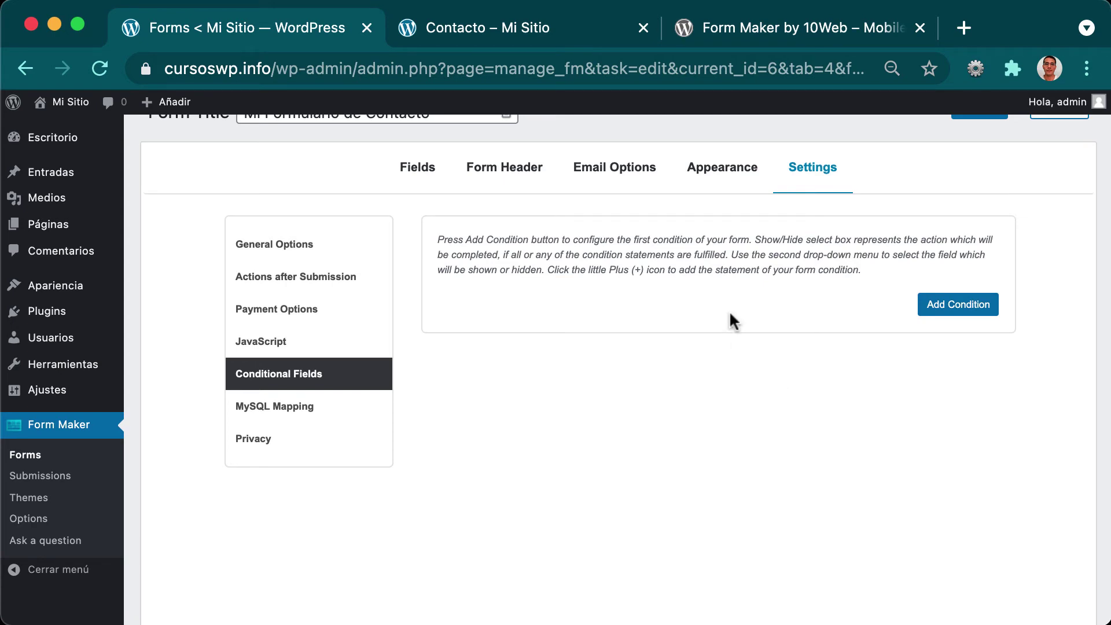
click(977, 316)
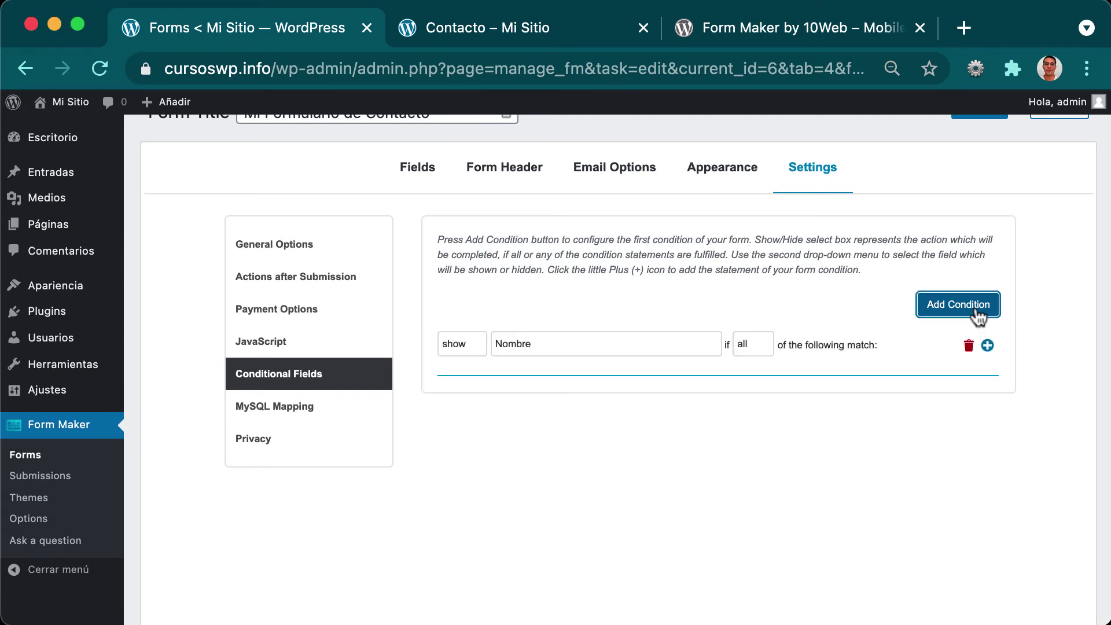
click(512, 353)
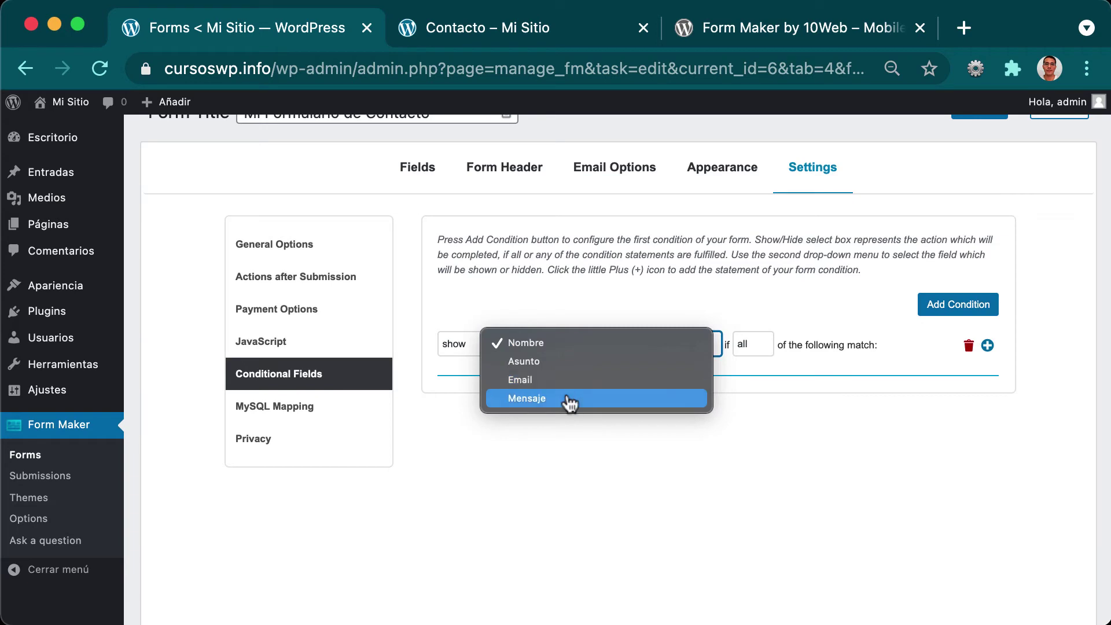
click(568, 365)
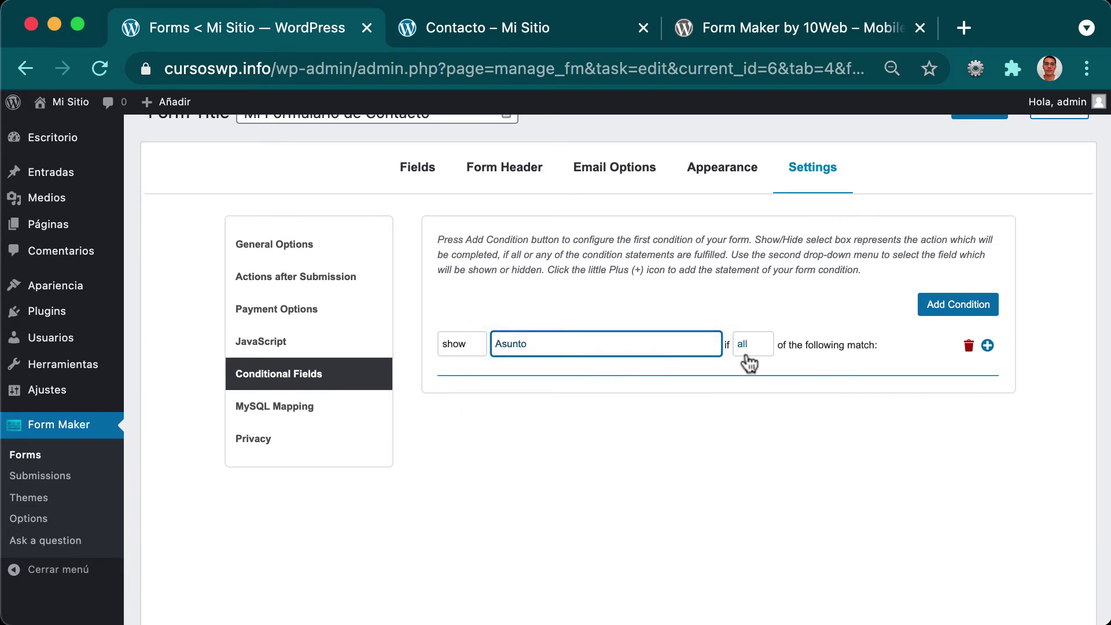
Step: Add the statement that Nombre is not empty to the Asunto condition, and update the form
click(988, 347)
click(988, 346)
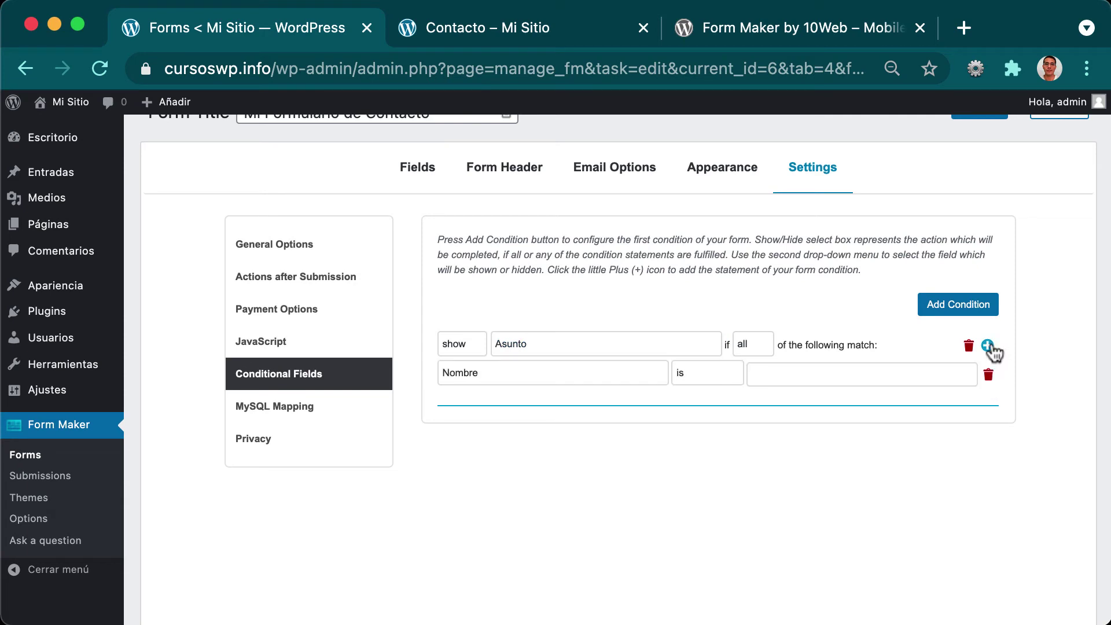
click(712, 376)
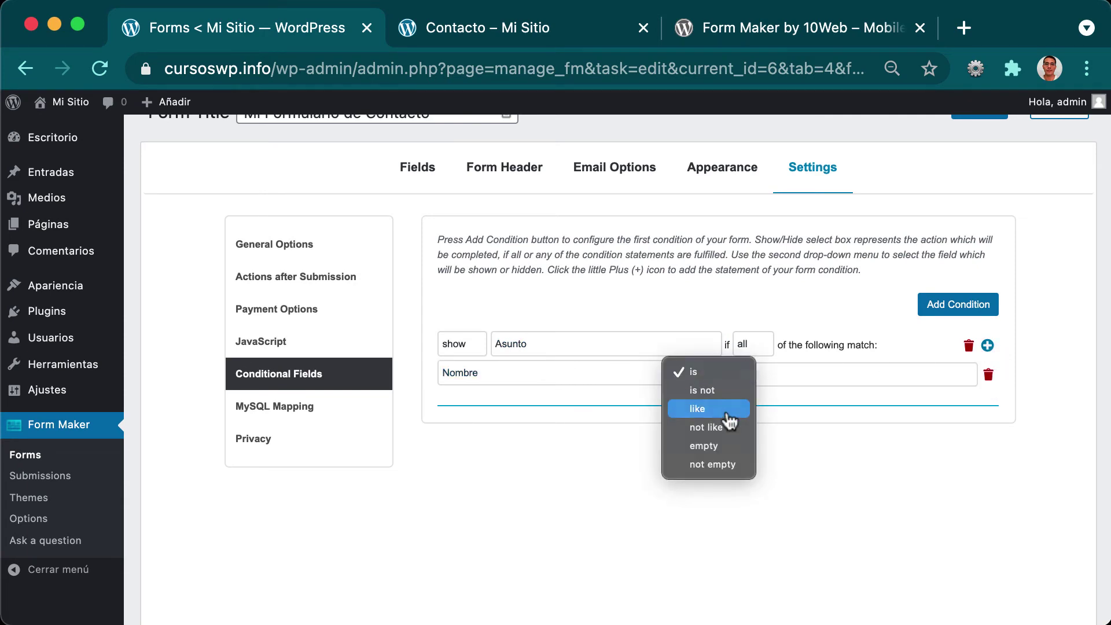
click(730, 468)
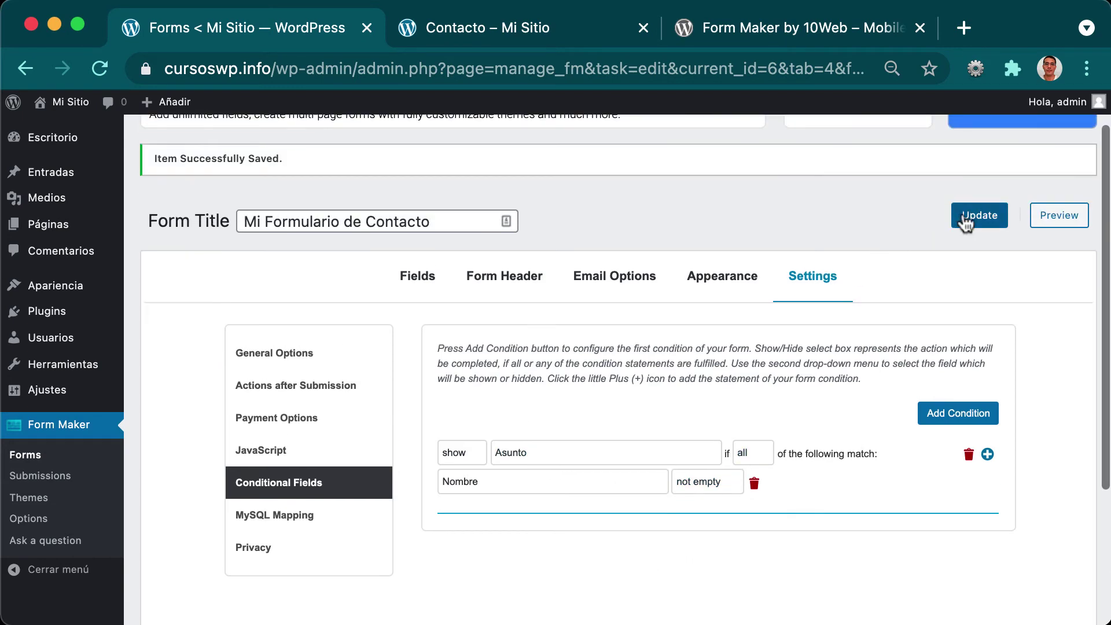
click(981, 223)
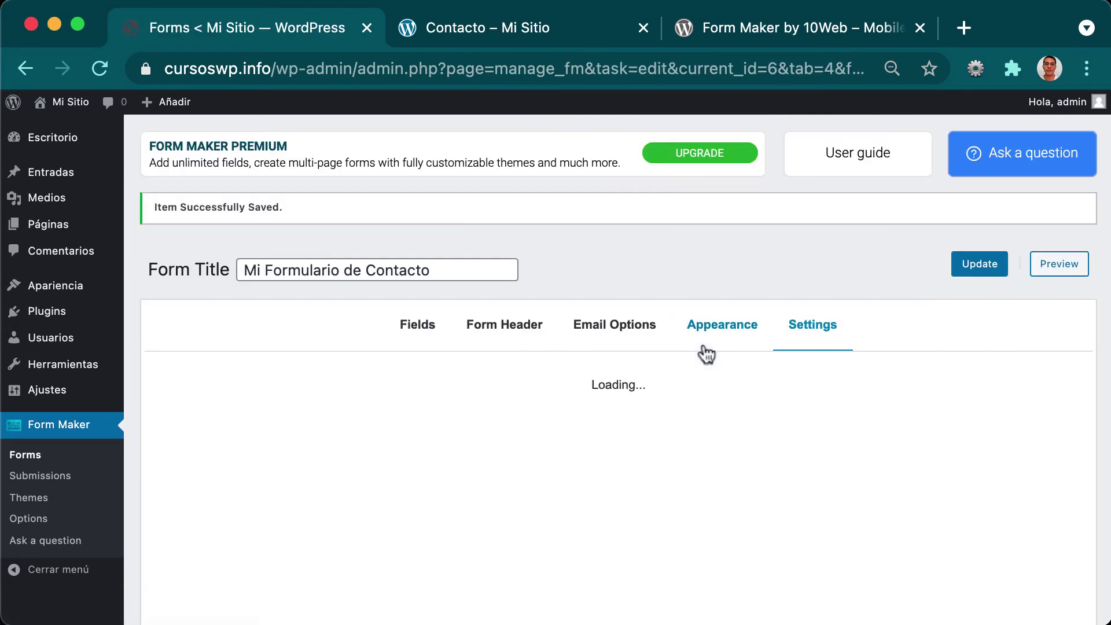
Step: Preview the form, test the Asunto condition by filling in and checking the Nombre field, and return to the form editor
click(1061, 197)
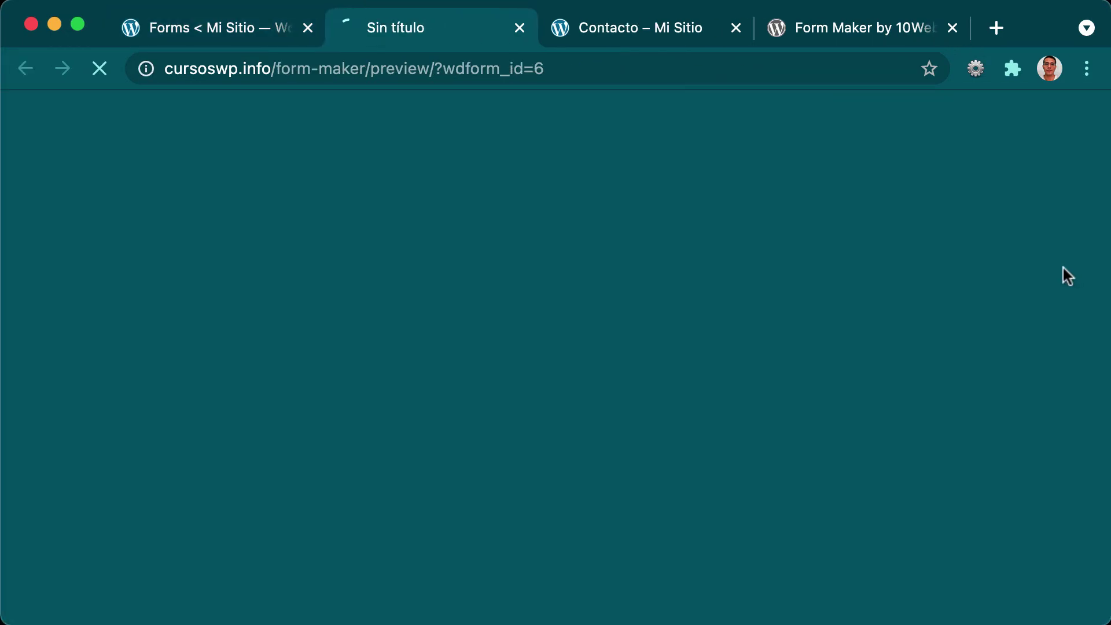
scroll(626, 239, down, 4)
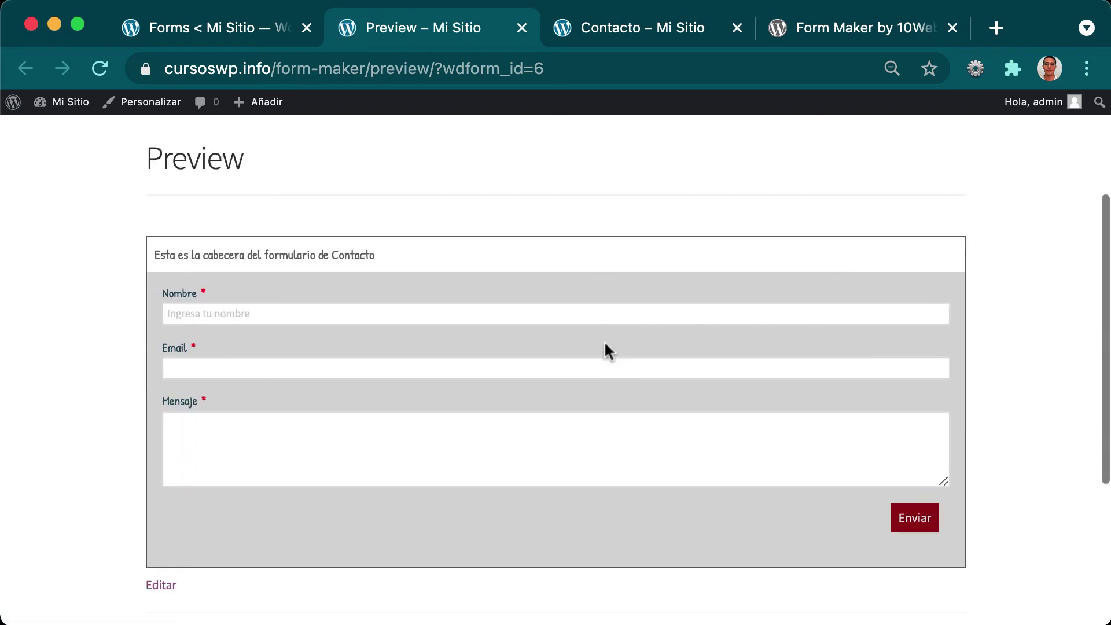
click(170, 317)
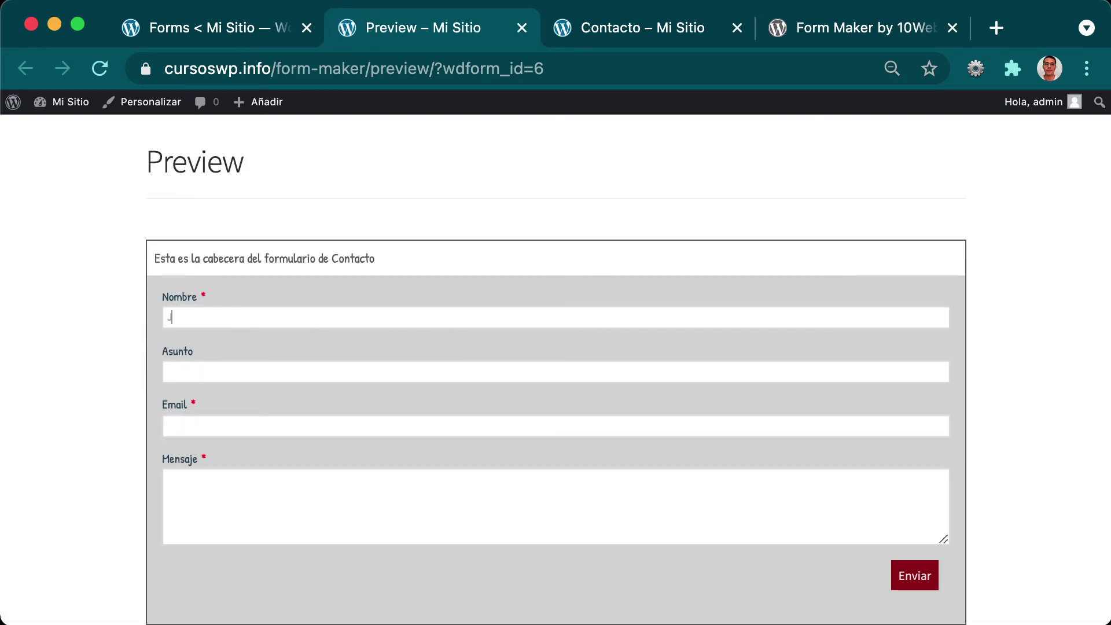
click(170, 369)
click(219, 30)
Step: Look over the MySQL Mapping settings and the options for adding a query, closing the query dialog without adding one
scroll(813, 381, down, 3)
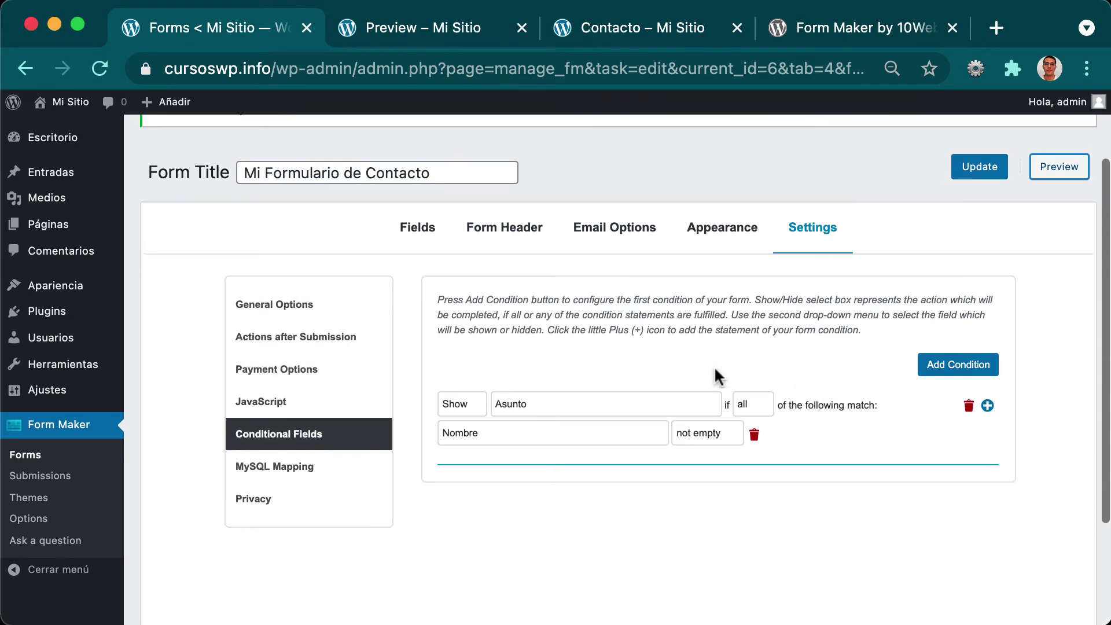
click(301, 470)
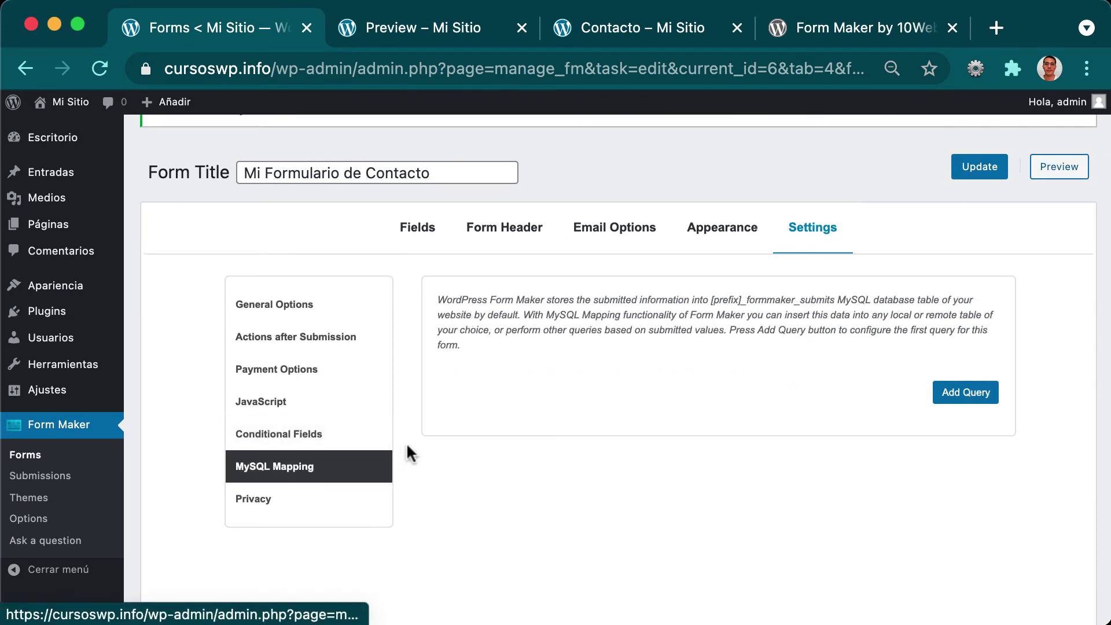
click(982, 397)
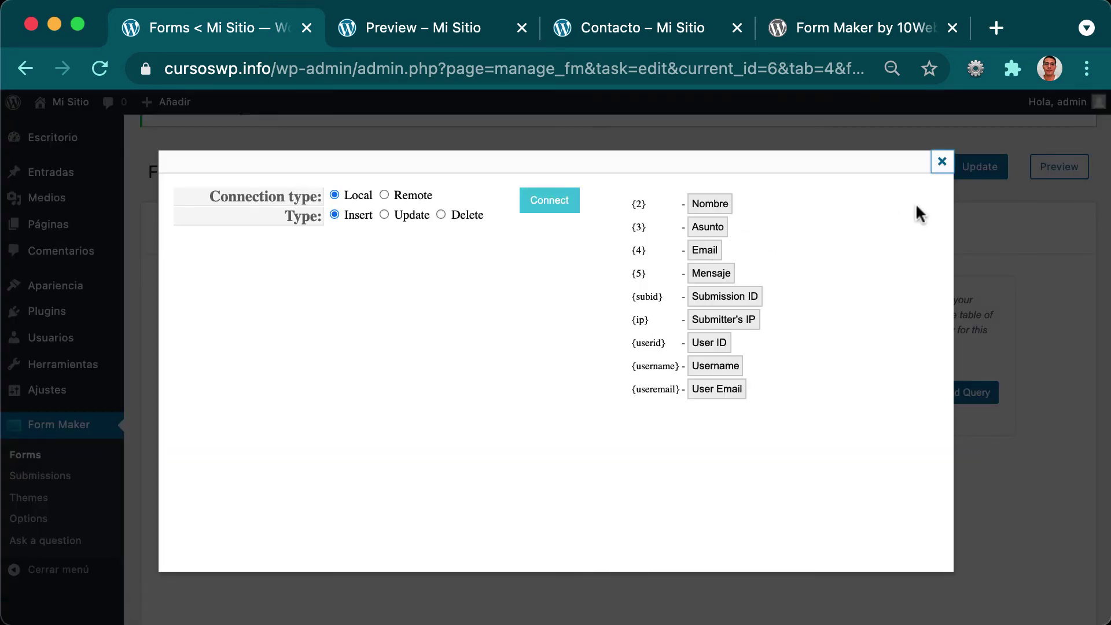
click(942, 162)
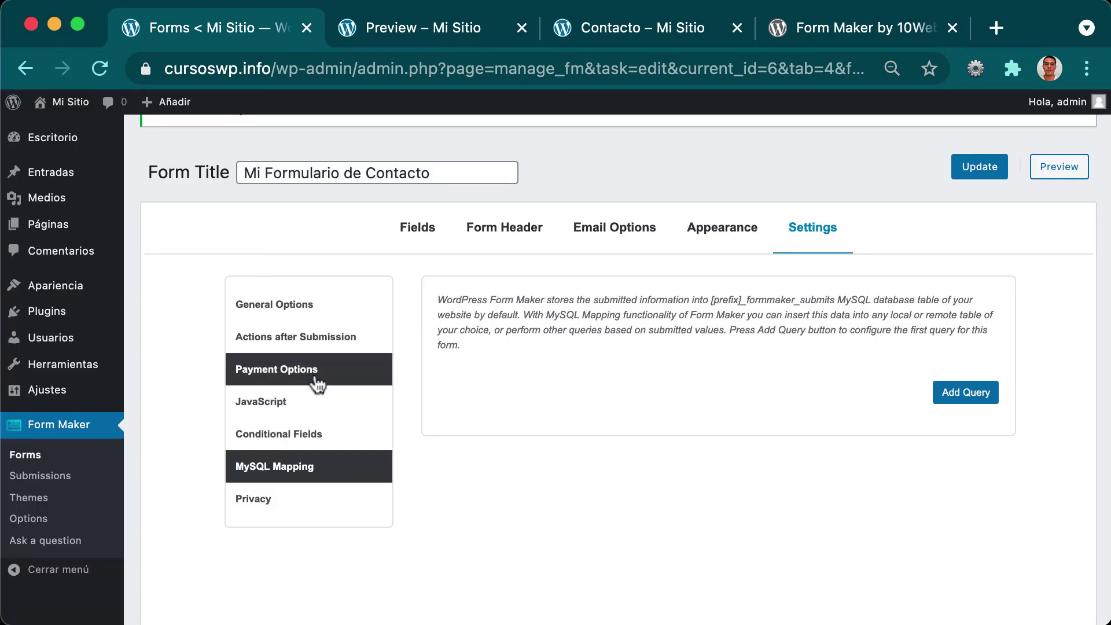
Step: Enable the GDPR compliance checkbox in the form's privacy settings and select its compliance text
scroll(316, 376, down, 2)
click(310, 395)
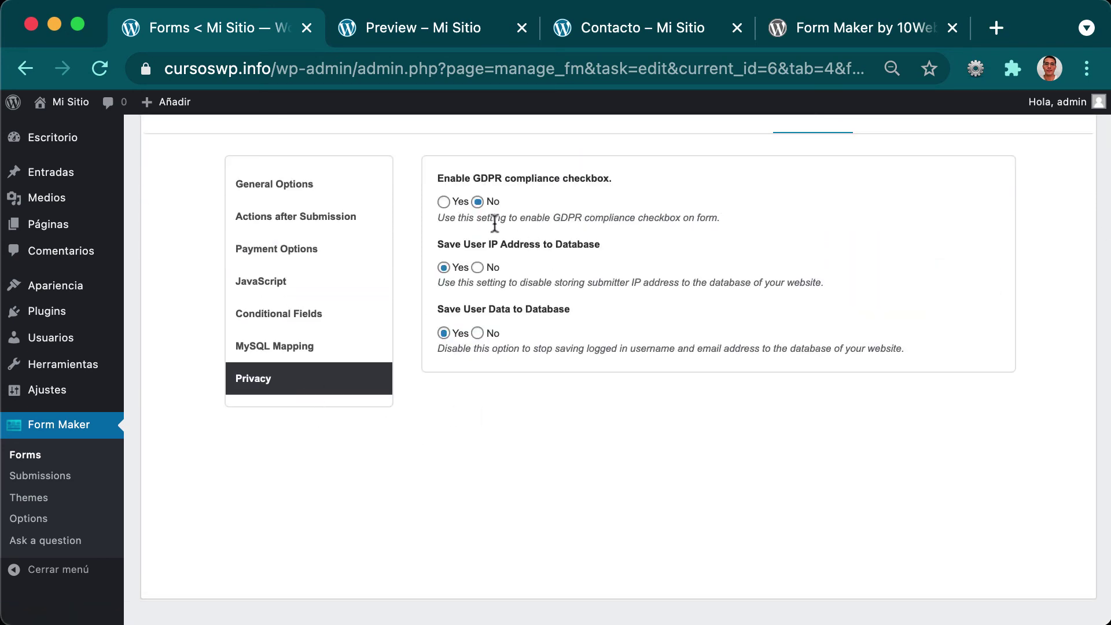
click(443, 201)
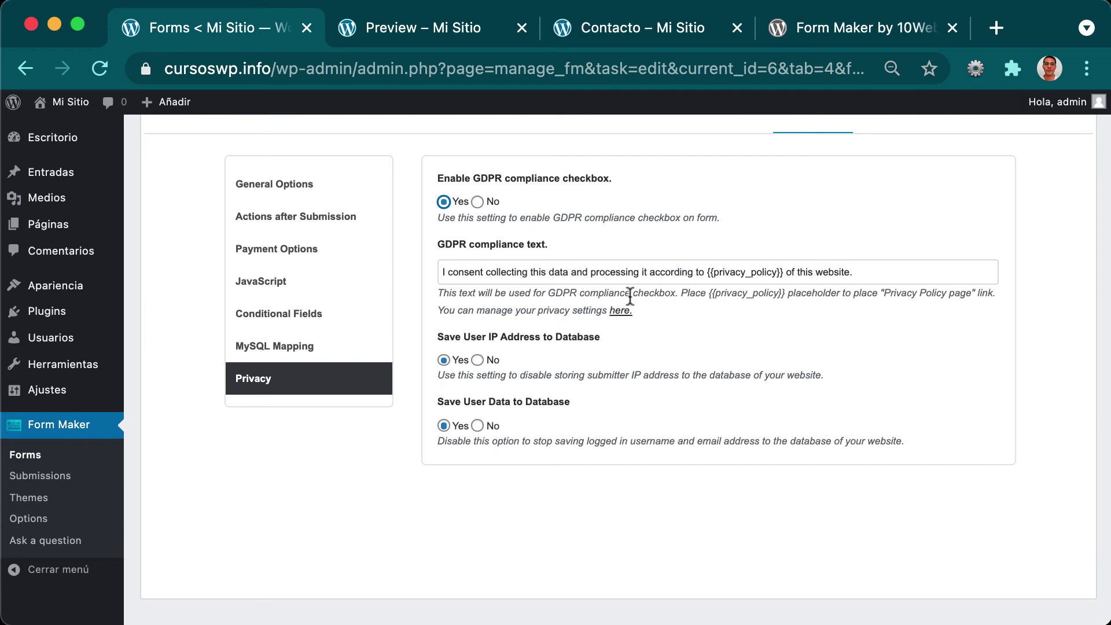
drag(916, 271, 442, 260)
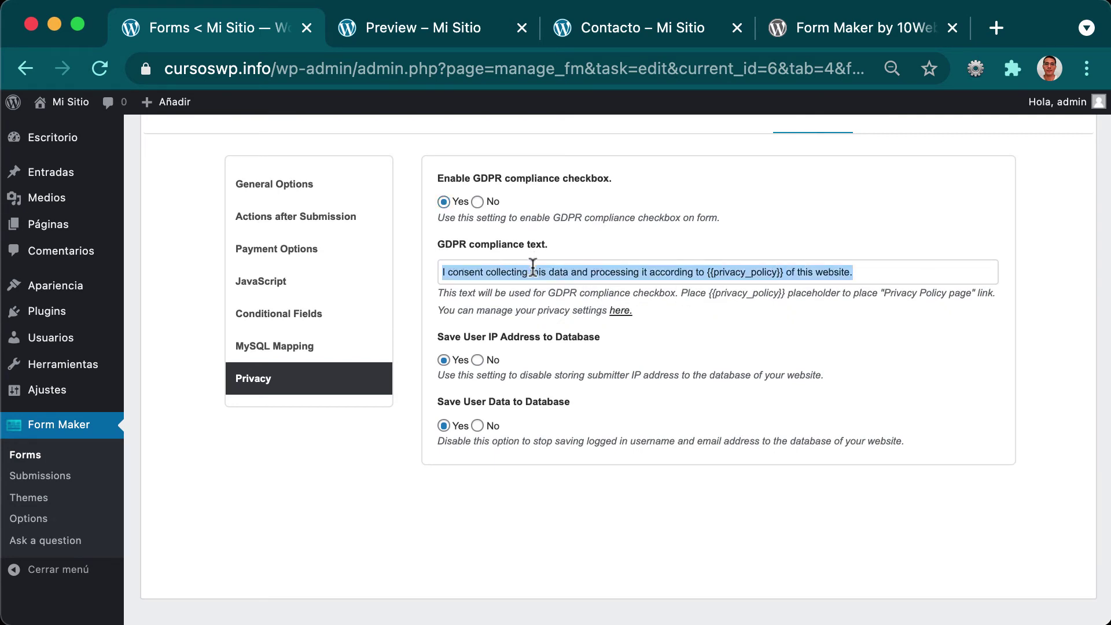
Step: Update the form with its new privacy settings and open its preview at the consent checkbox
scroll(526, 379, up, 5)
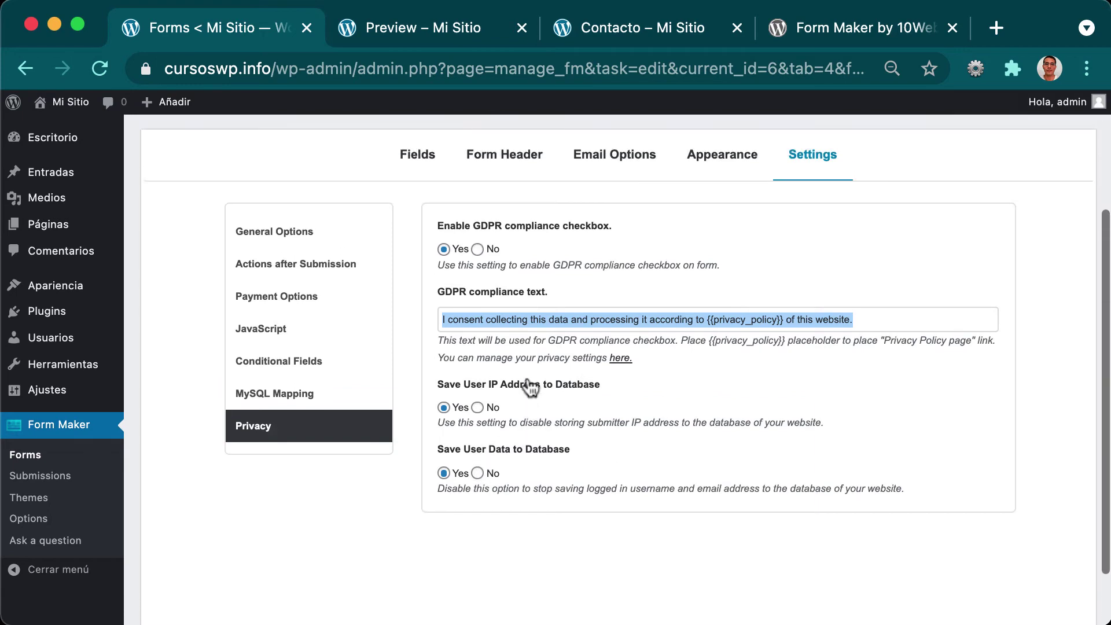
click(981, 164)
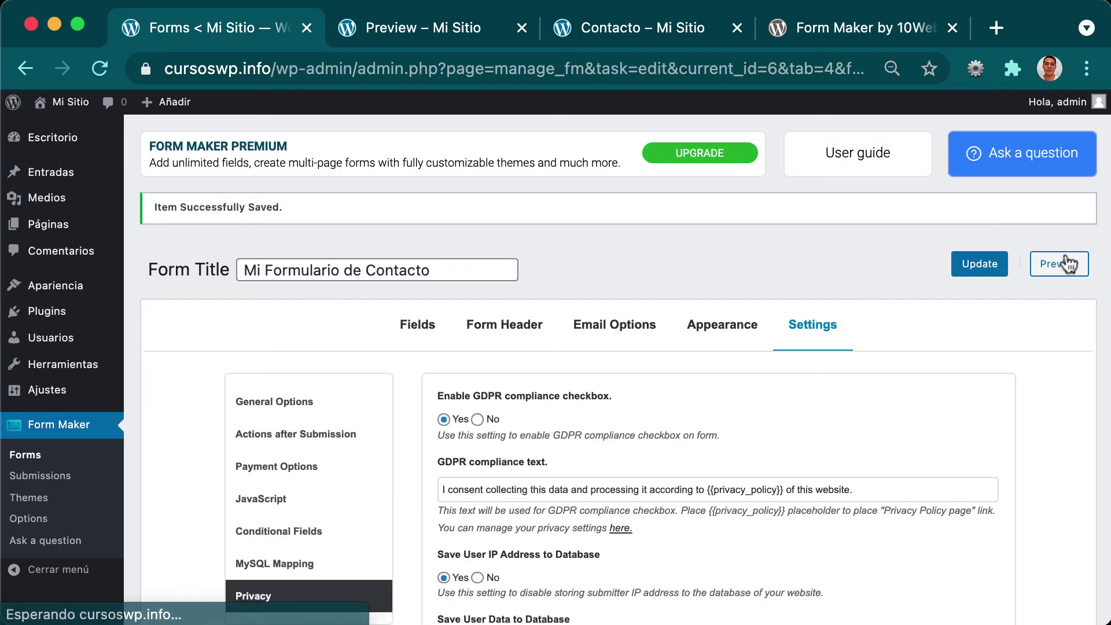
click(1059, 264)
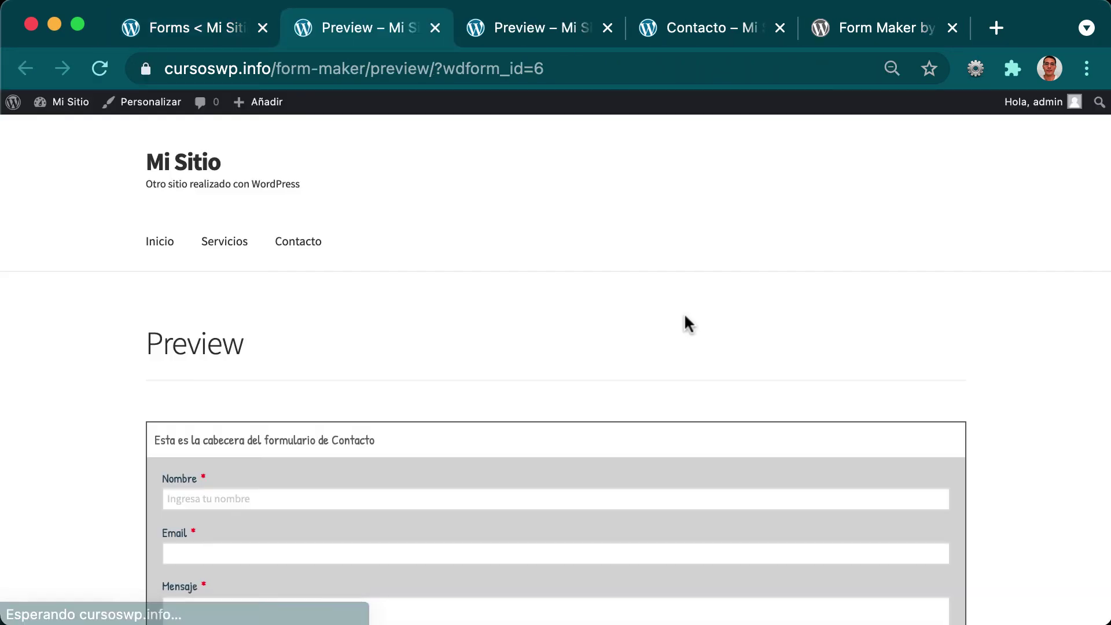
scroll(684, 312, down, 5)
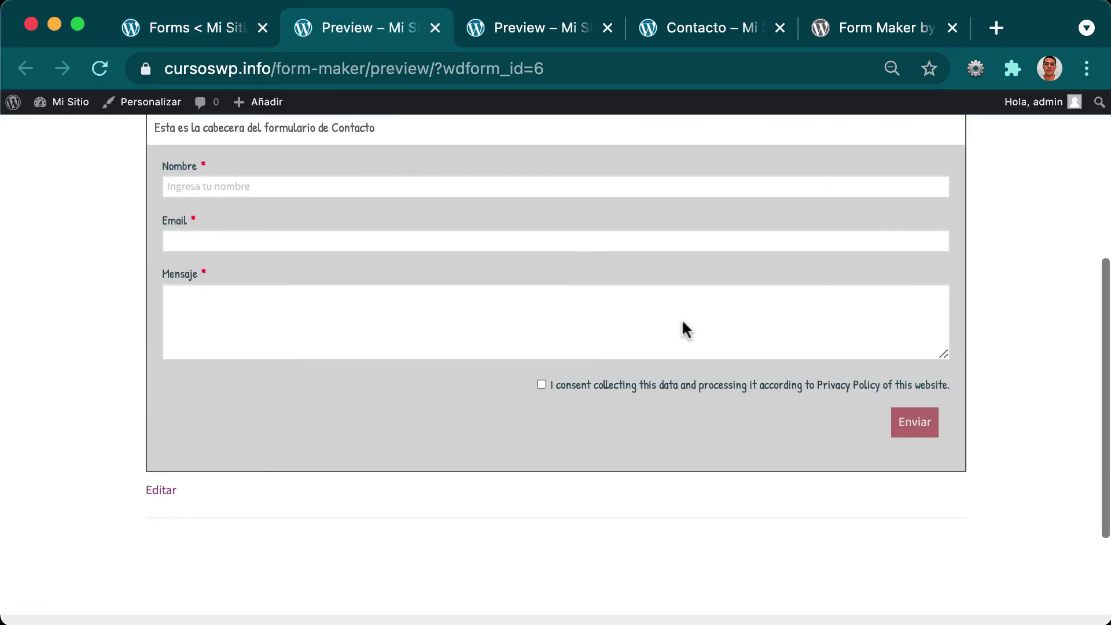
Step: Test the GDPR consent checkbox in the preview by checking and unchecking it, and return to the form editor
click(562, 399)
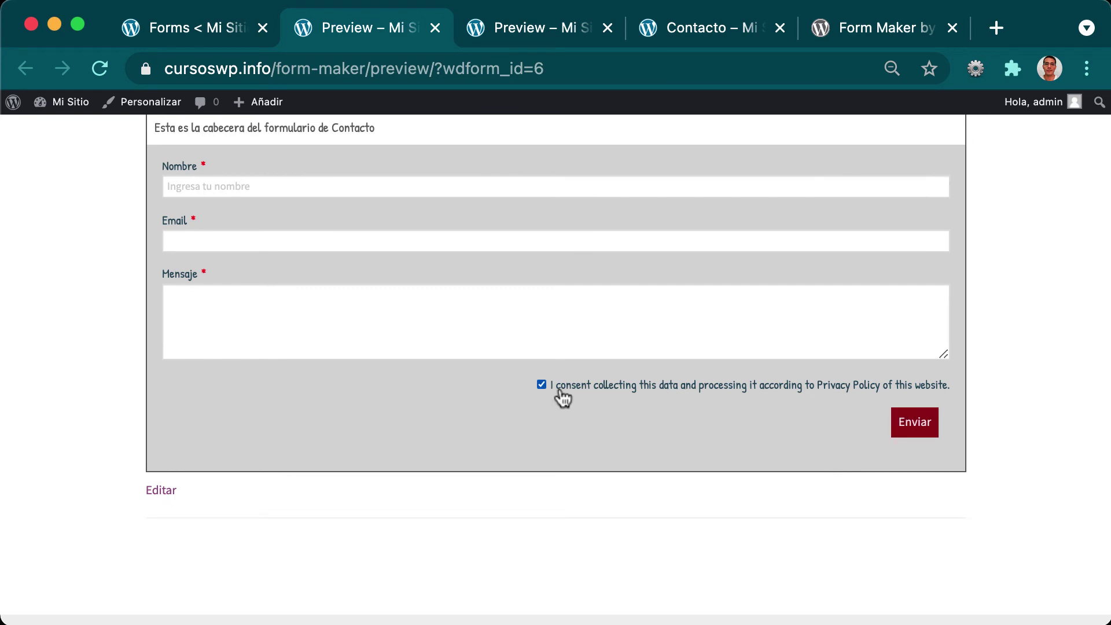
click(562, 398)
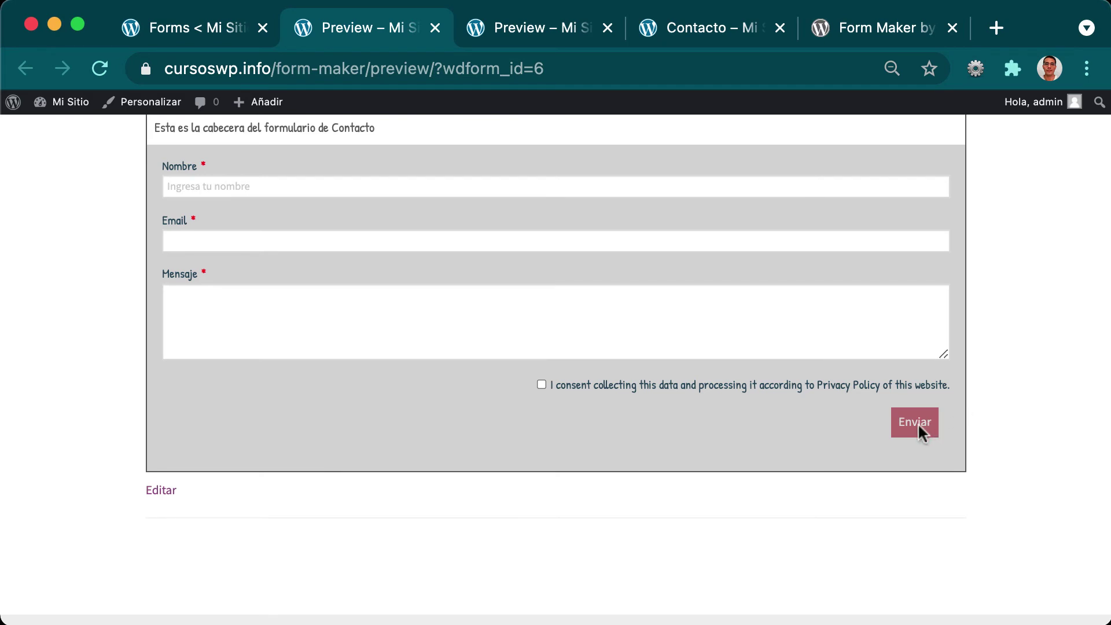
click(659, 391)
click(691, 394)
click(231, 37)
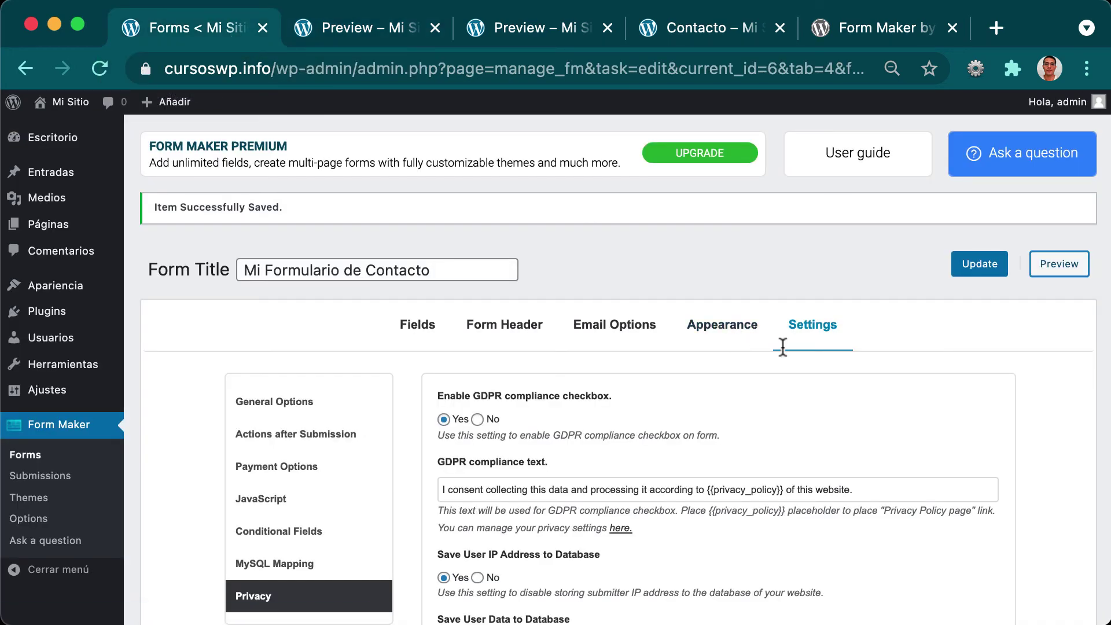
Step: Open the site's privacy page from the link under the GDPR compliance text and look it over
scroll(781, 344, down, 2)
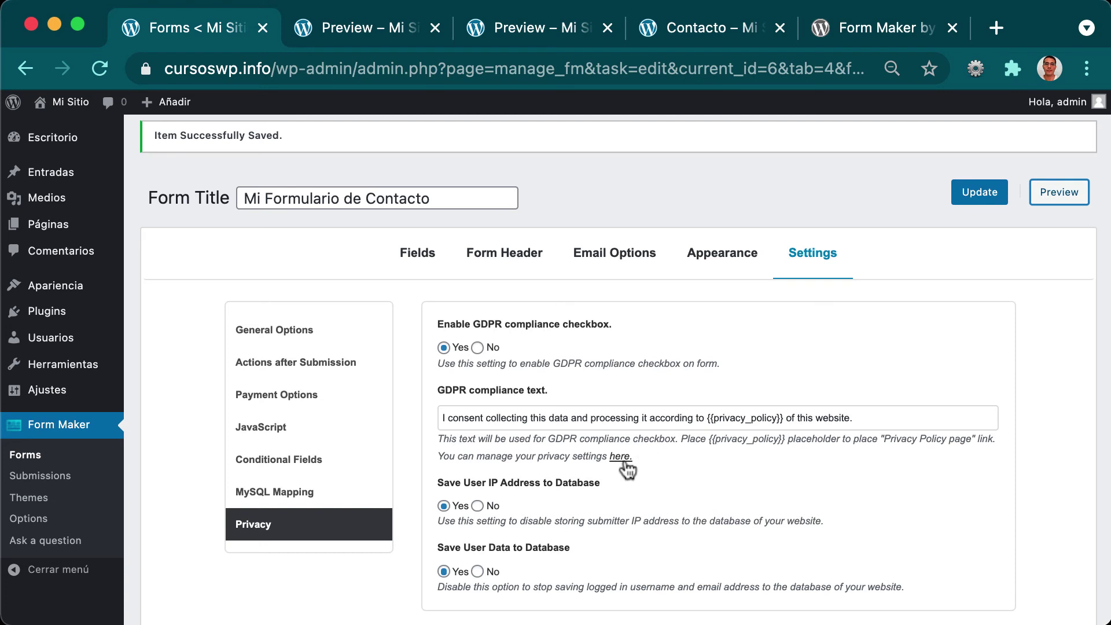
scroll(626, 468, up, 1)
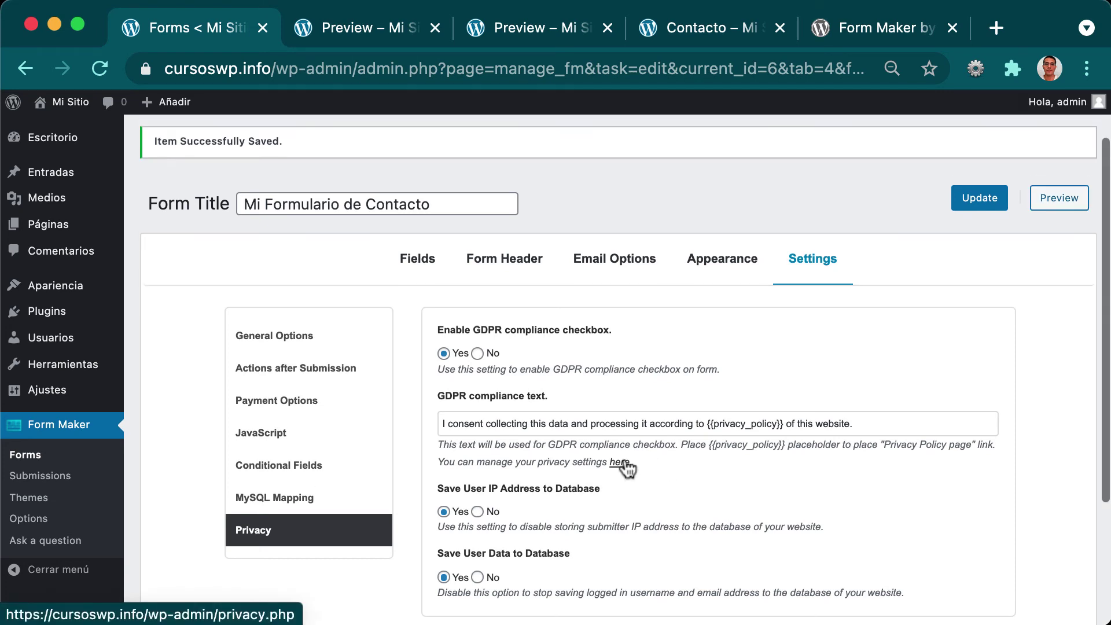
click(622, 465)
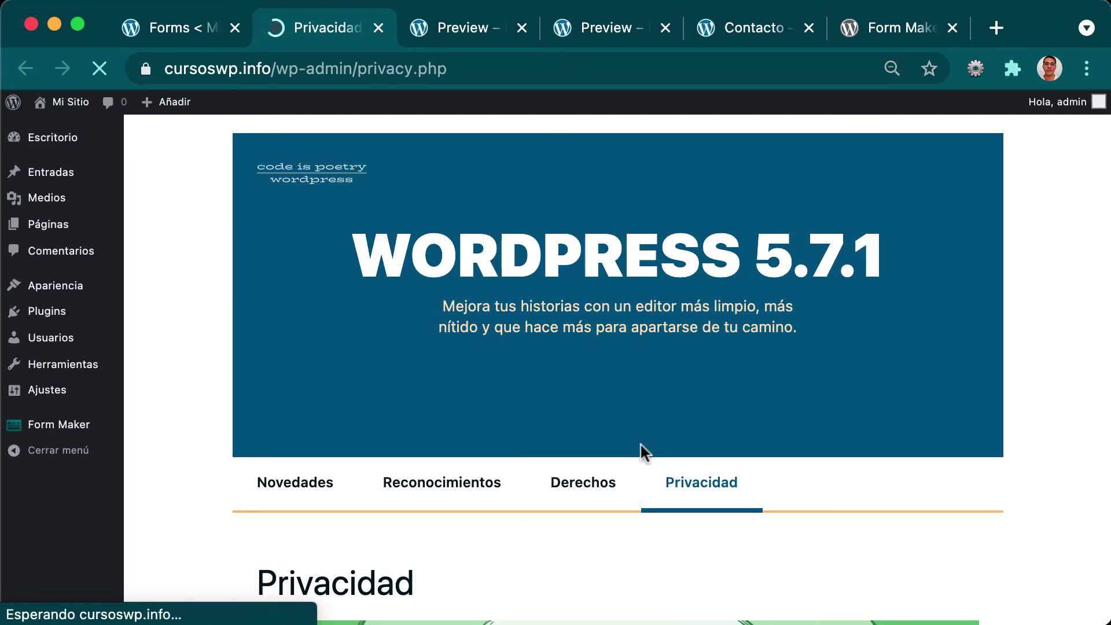
scroll(640, 442, down, 10)
scroll(640, 441, up, 10)
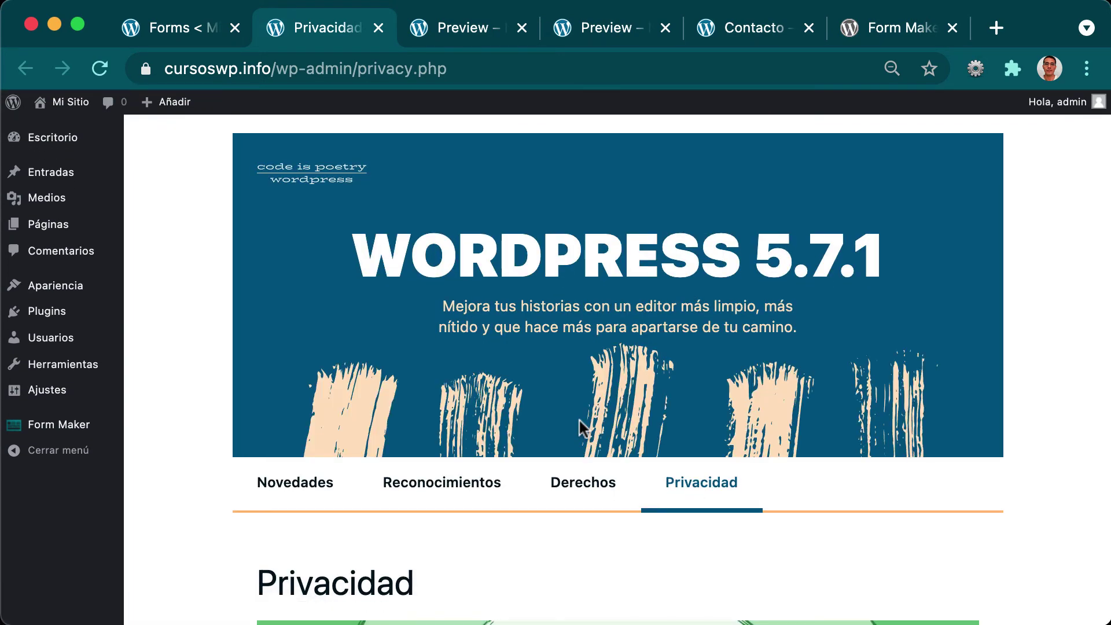
scroll(578, 421, down, 3)
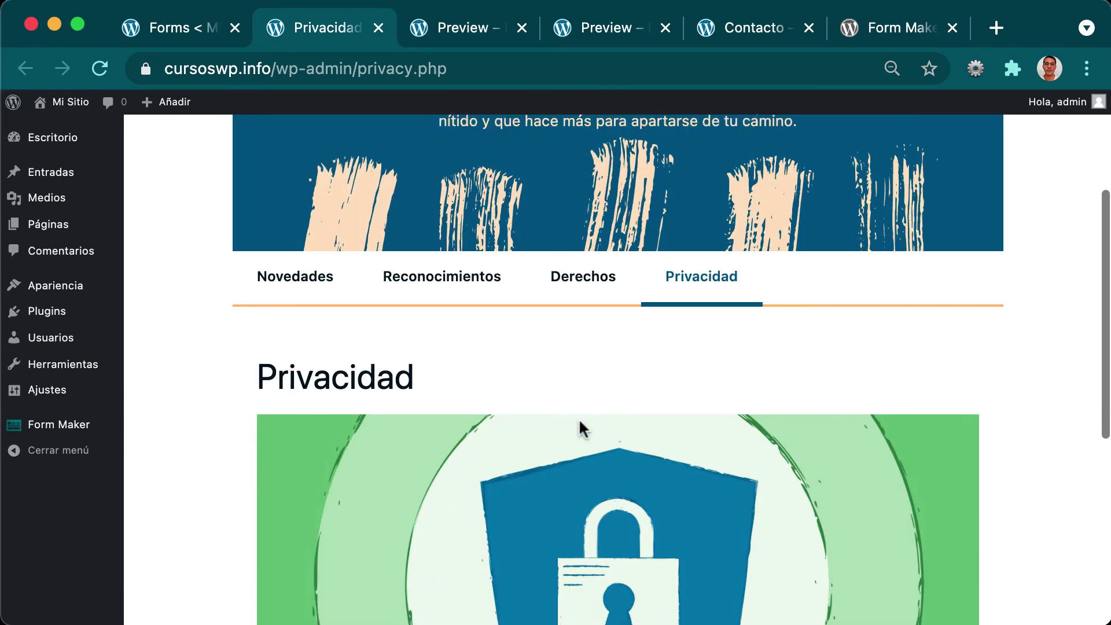
Step: Publish the draft page Política de privacidad and return to the list of pages
click(64, 231)
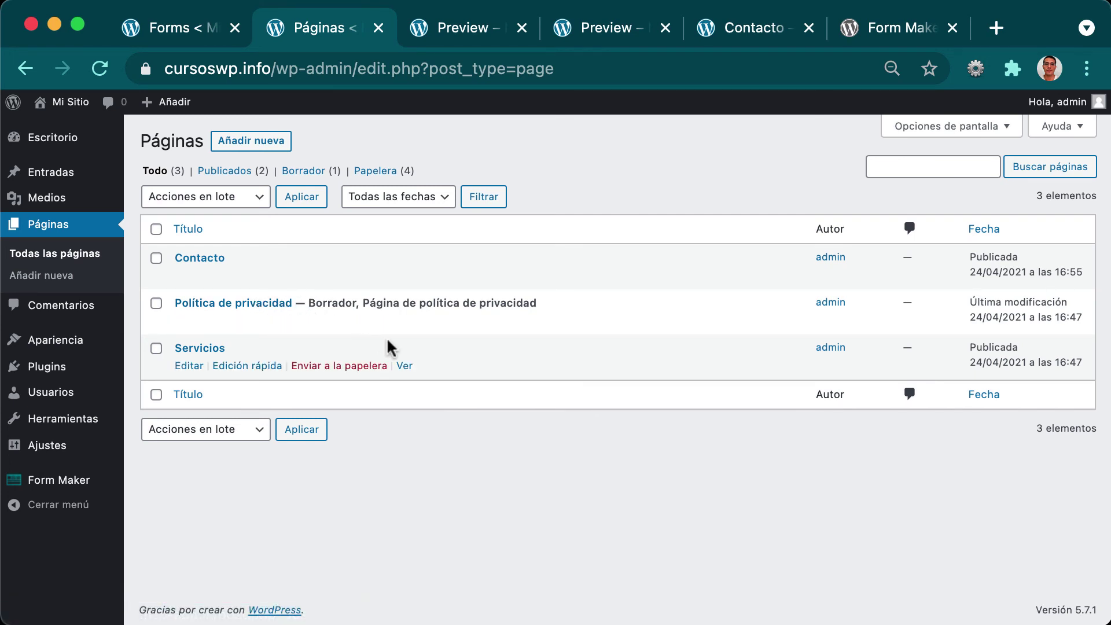
click(256, 313)
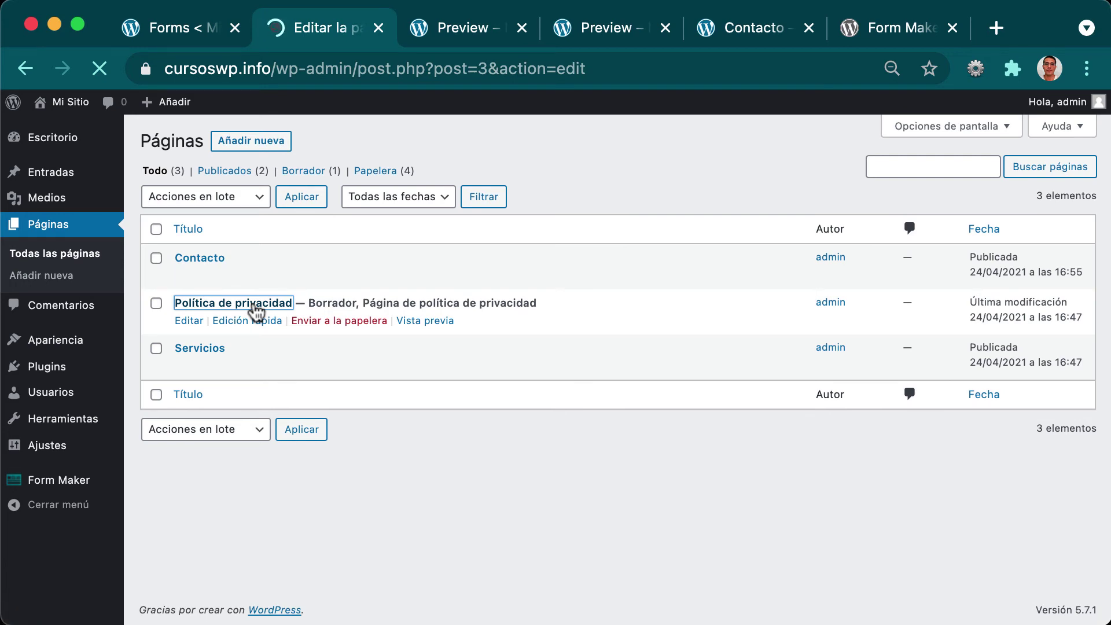
click(1011, 116)
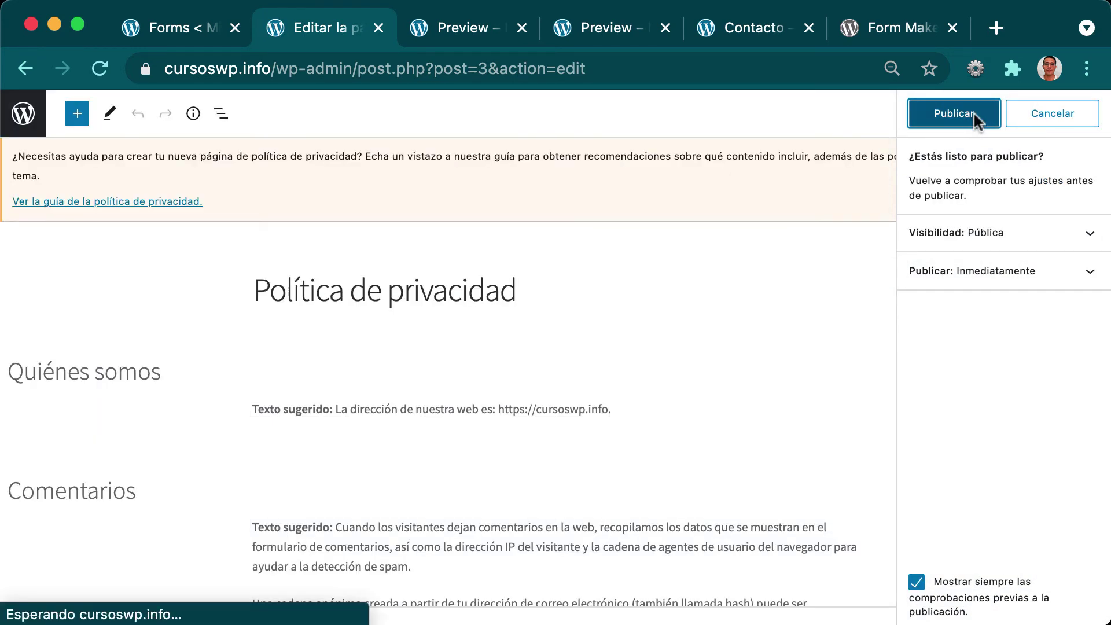
click(973, 113)
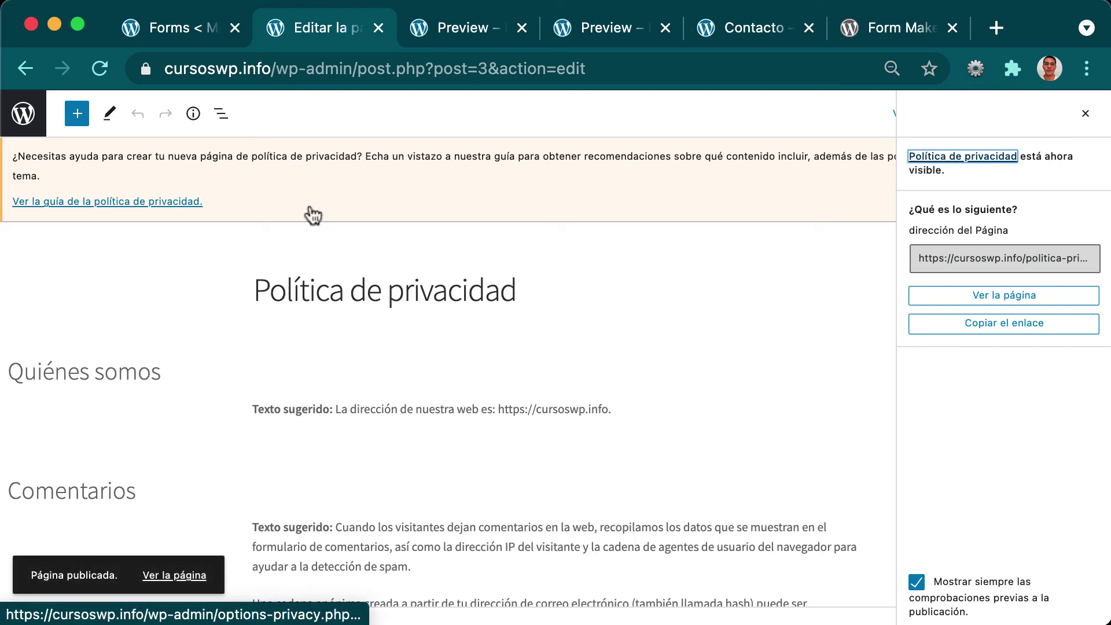
click(23, 113)
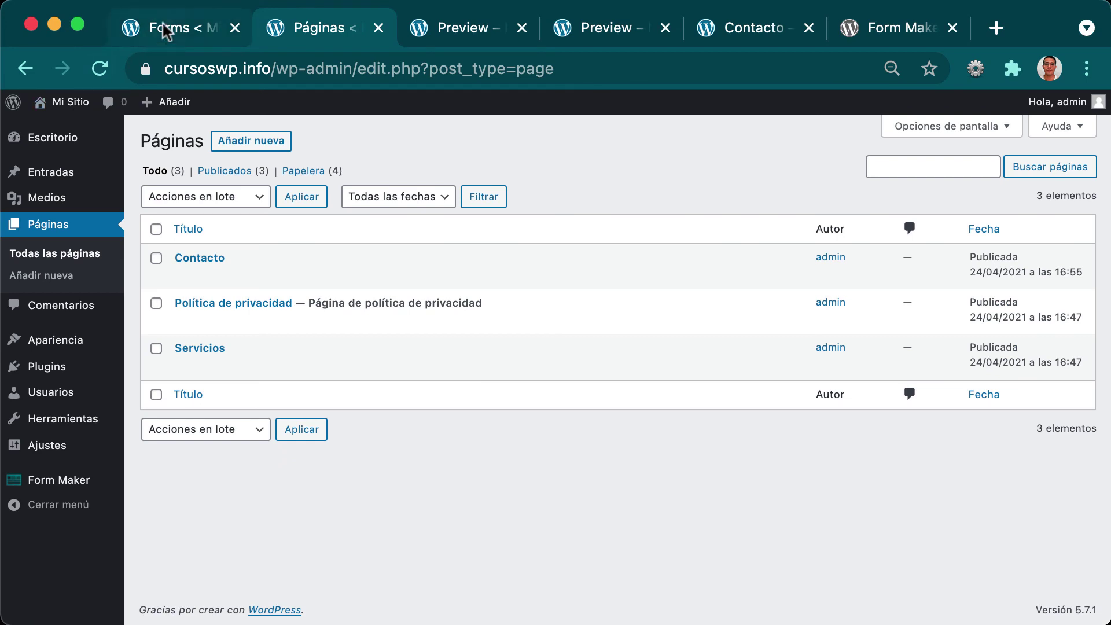
Step: Return to the form editor, update Mi Formulario de Contacto again and preview its consent text
click(163, 26)
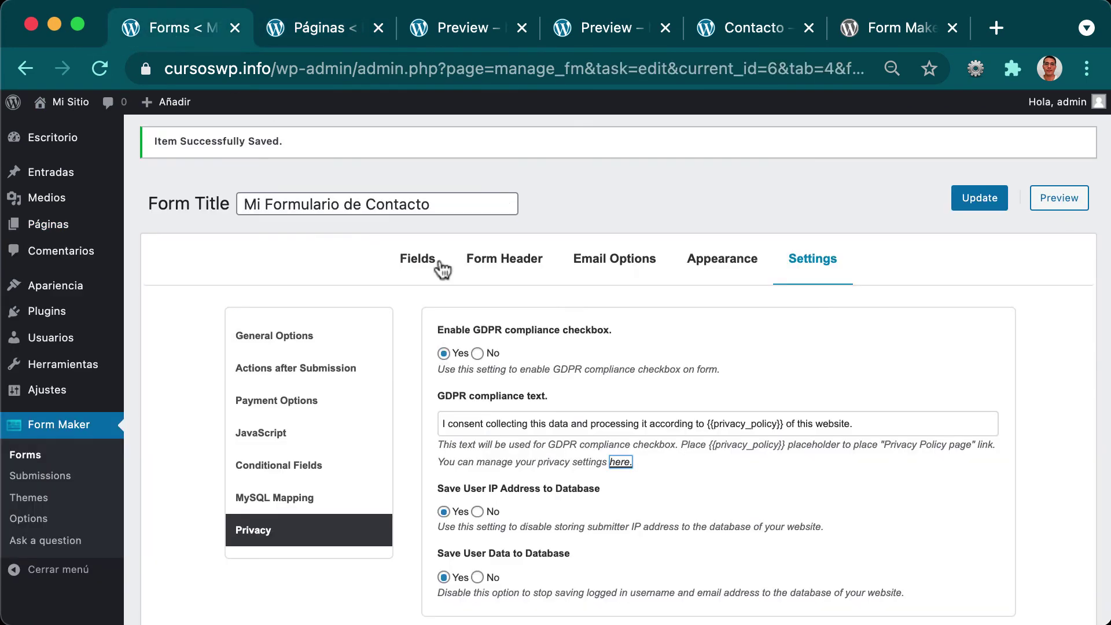
click(982, 204)
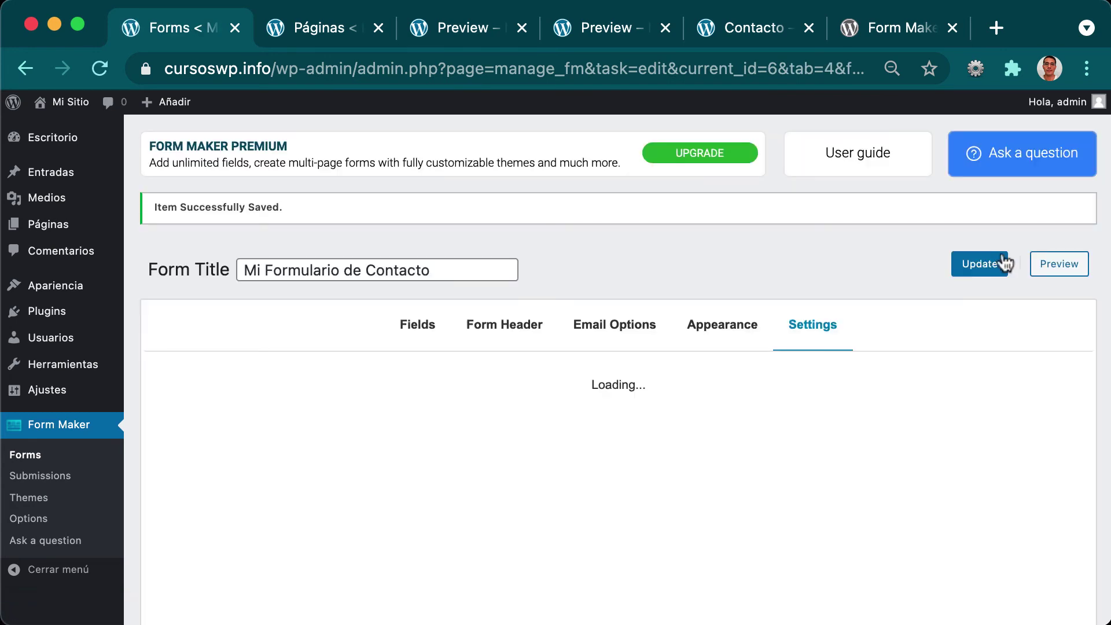
click(1049, 270)
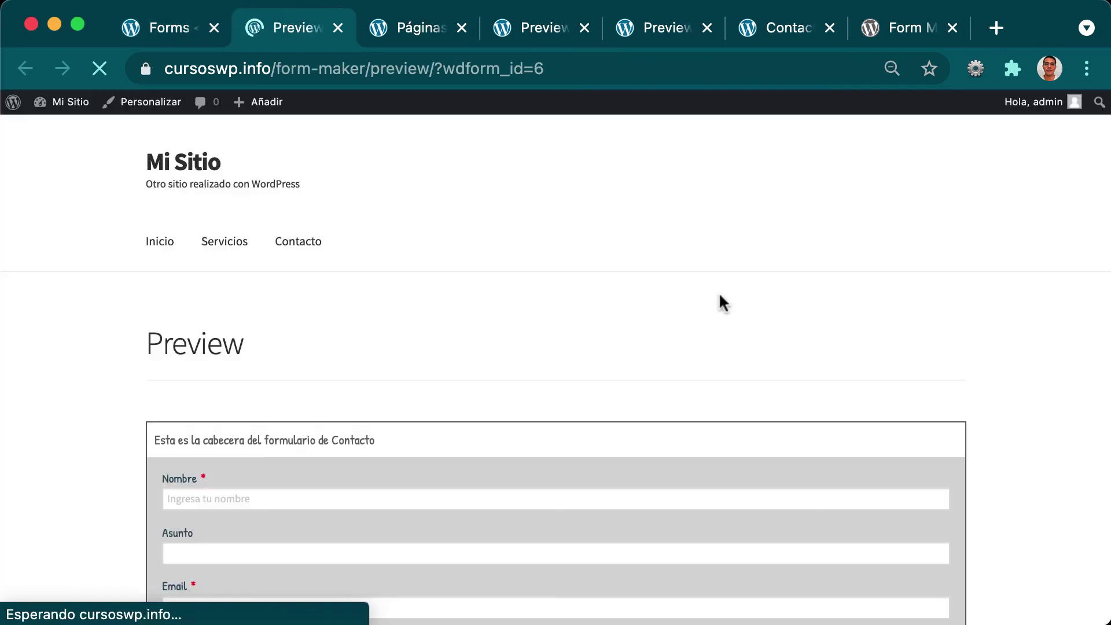
scroll(718, 306, down, 5)
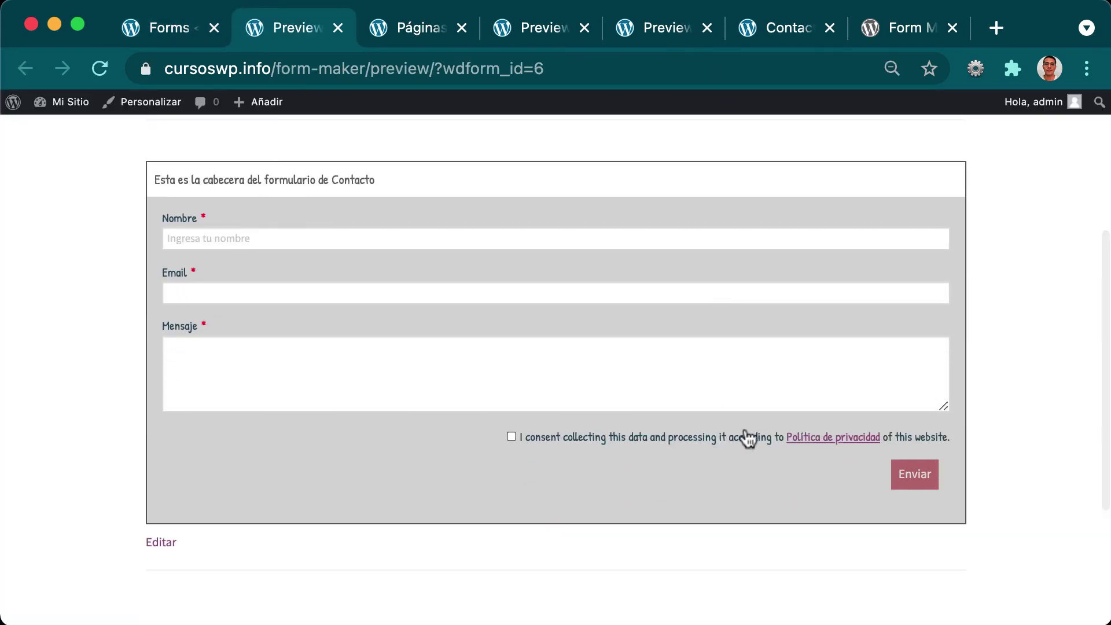
Step: Follow the Política de privacidad link in the consent text, look over the page, and return to the preview
click(832, 439)
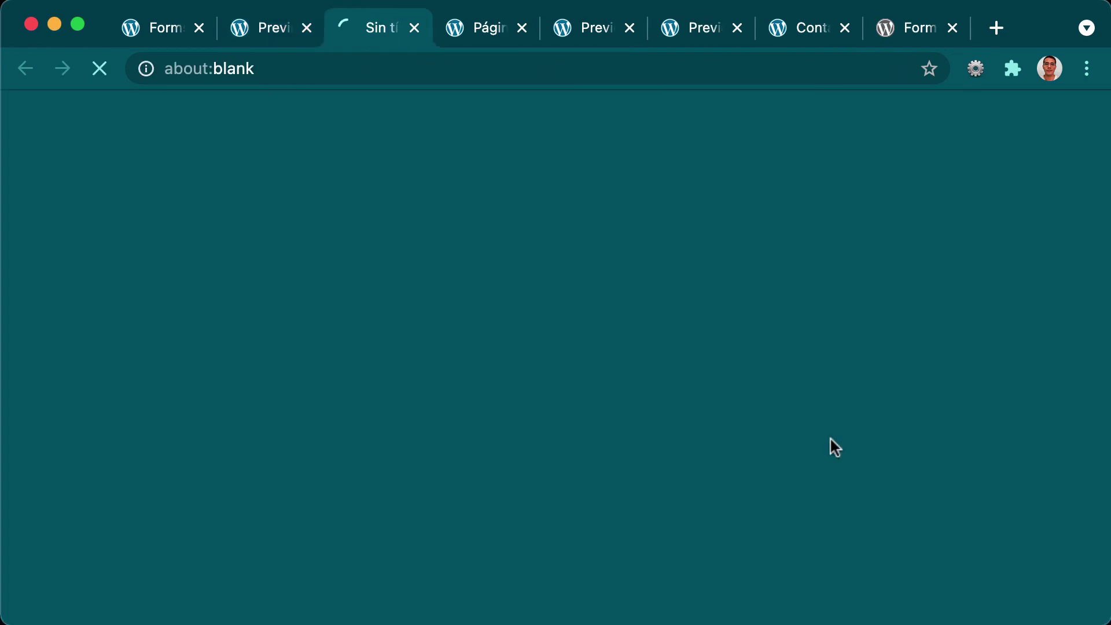
scroll(566, 341, down, 5)
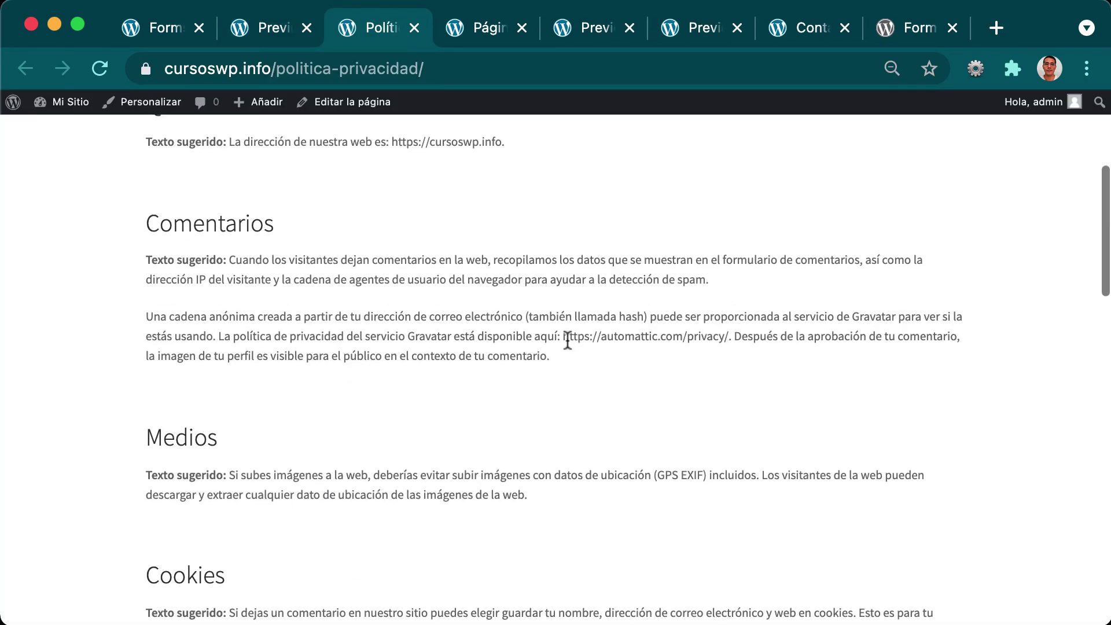
scroll(579, 341, up, 5)
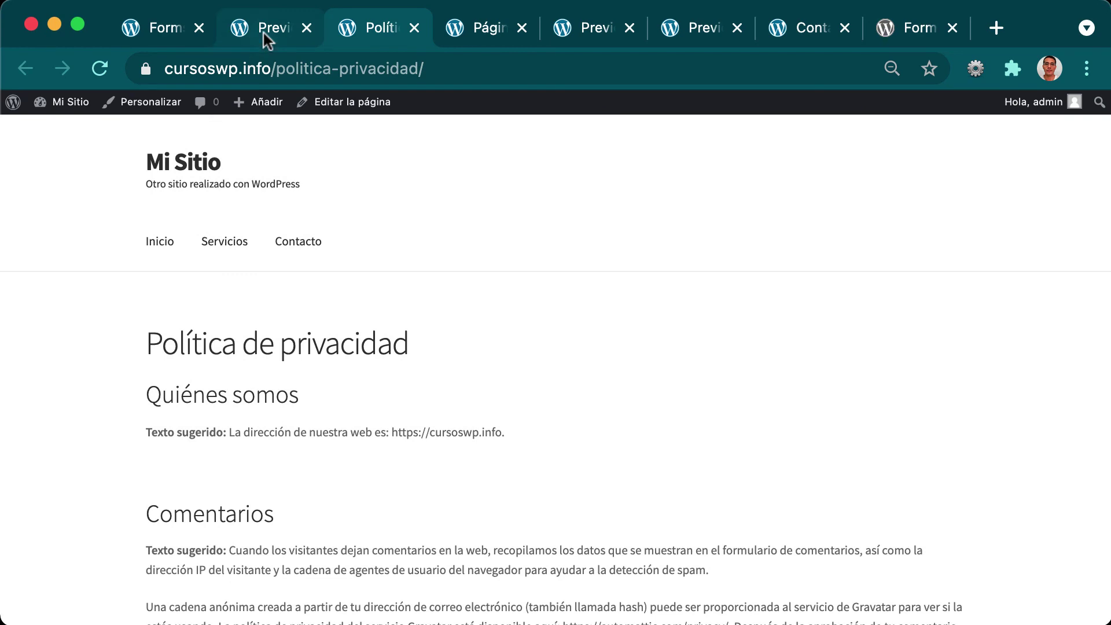
click(266, 40)
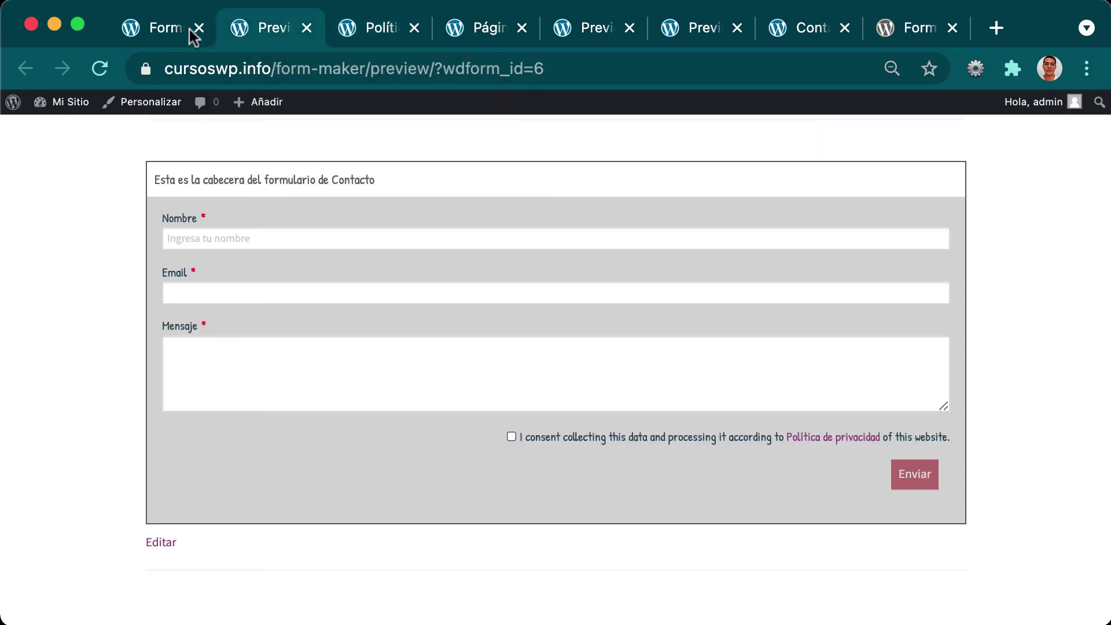
Step: Return to the form editor and review the options for saving the user's IP address and data to the database
click(161, 29)
scroll(581, 341, down, 2)
scroll(582, 345, down, 1)
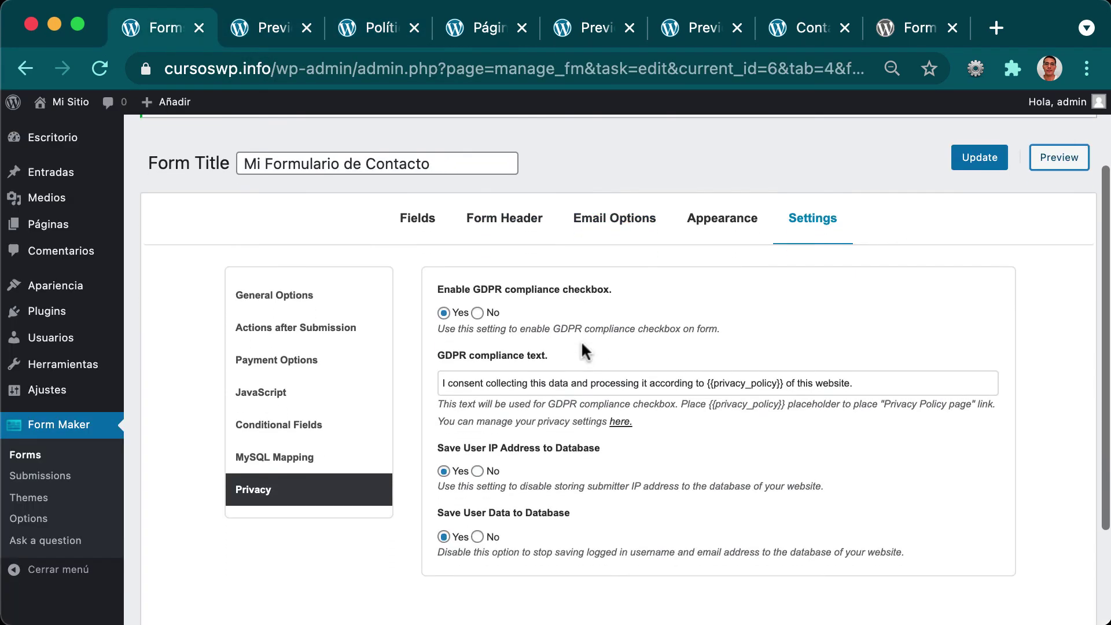
scroll(582, 346, down, 2)
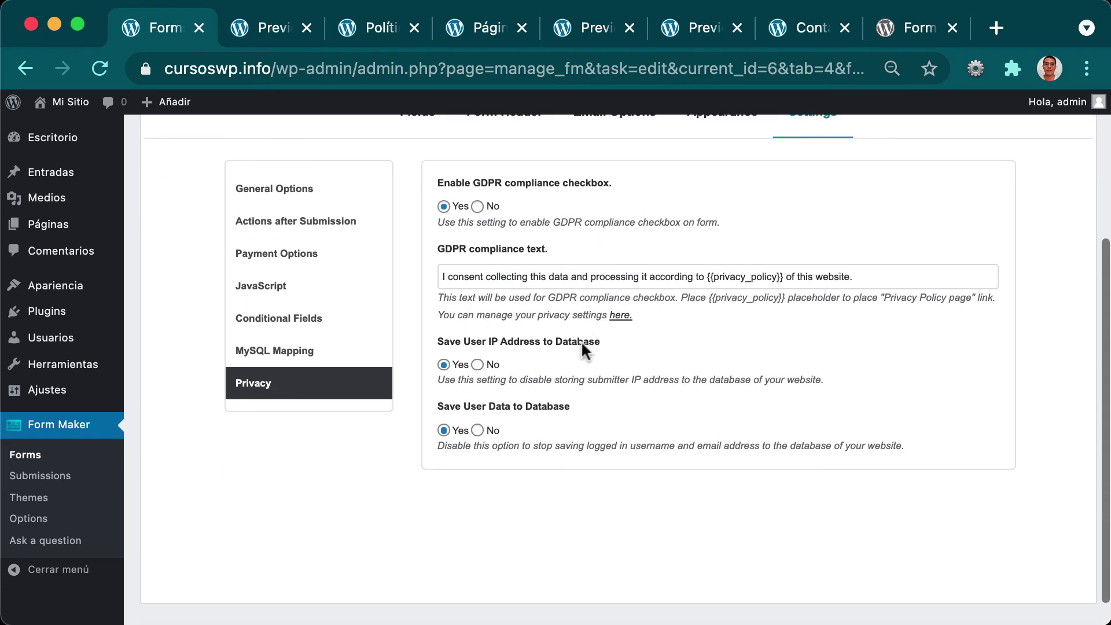
Step: Close the latest form preview and the privacy policy page, and go back to the form editor
click(298, 36)
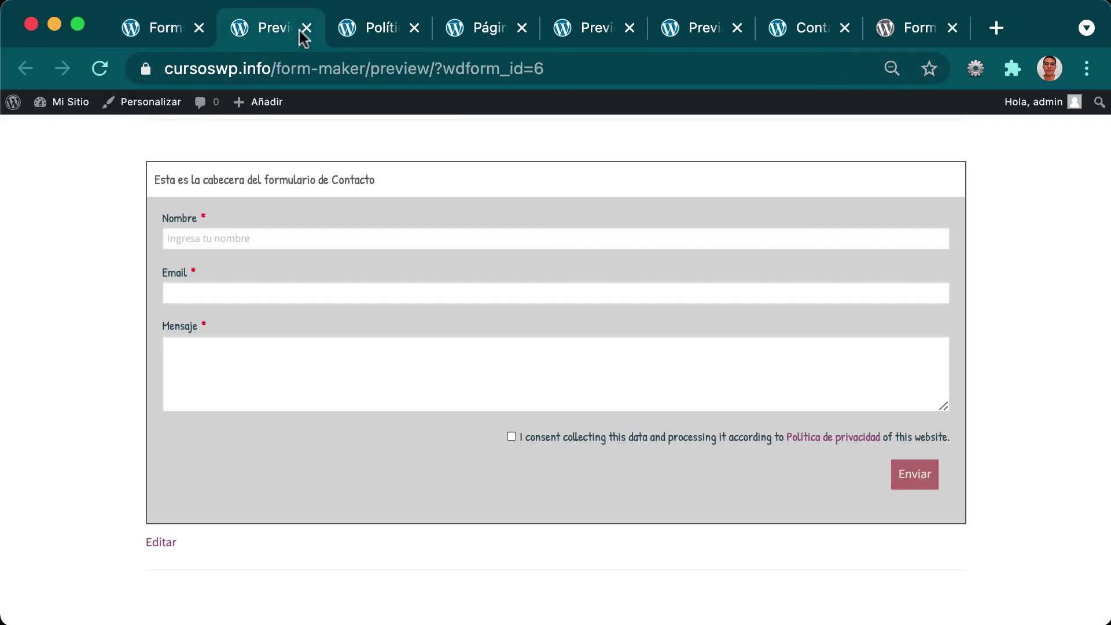
click(307, 28)
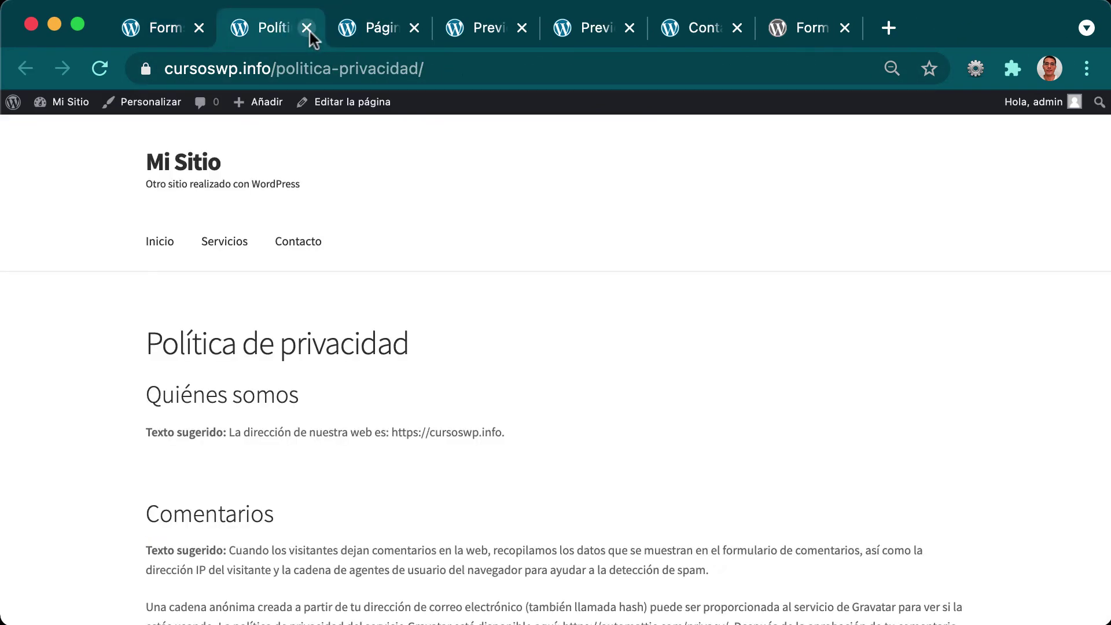
click(308, 28)
click(153, 33)
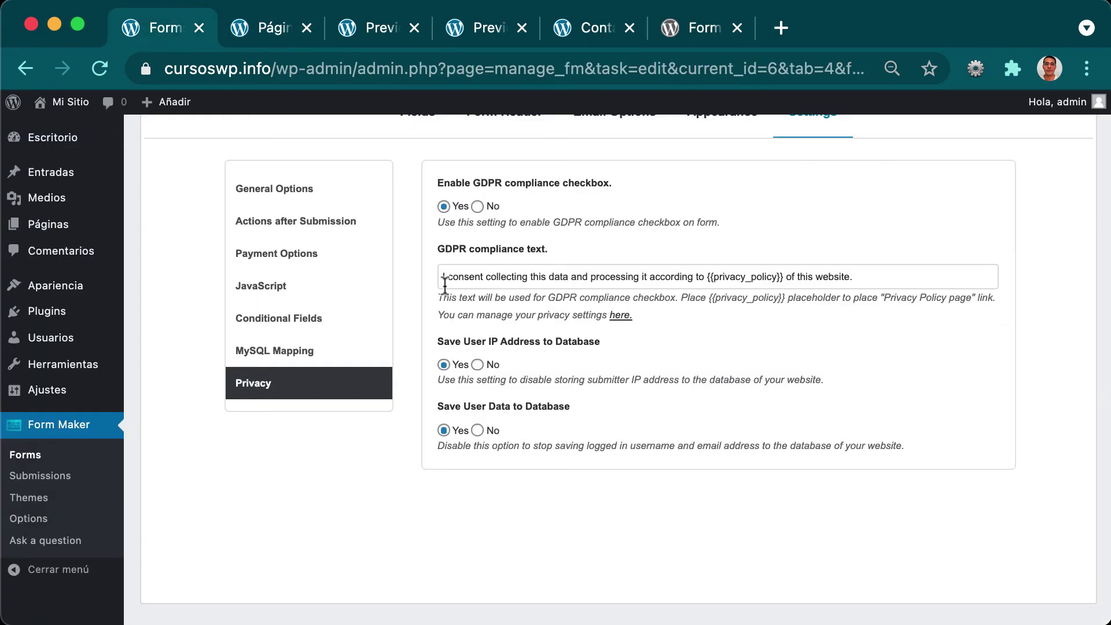
Step: Look over the fields of Mi Formulario de Contacto in the form editor
scroll(511, 334, up, 4)
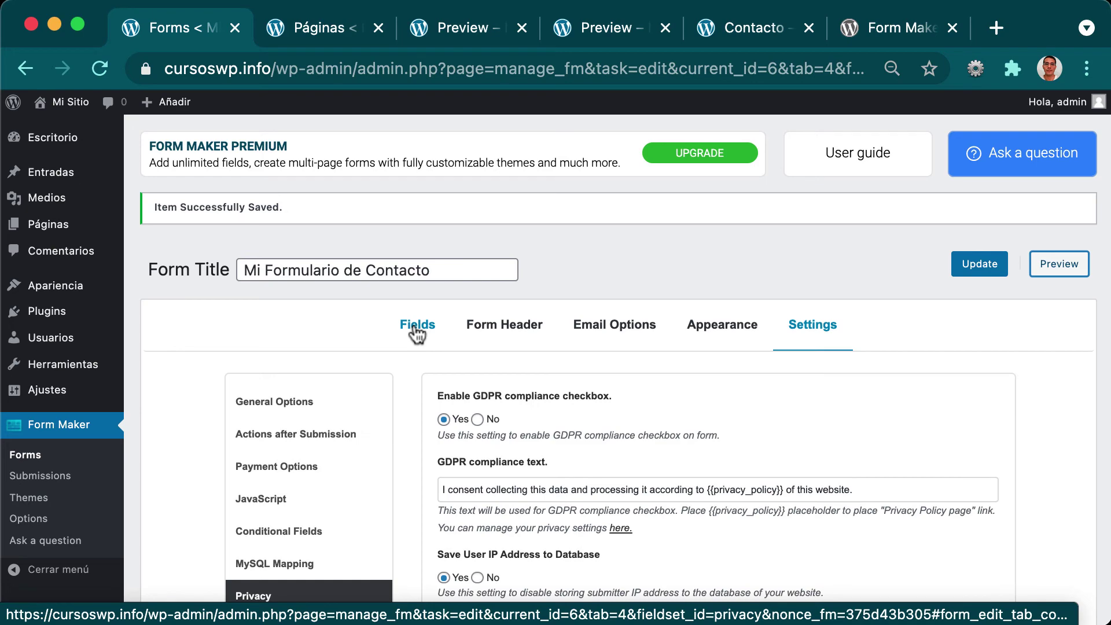
click(417, 325)
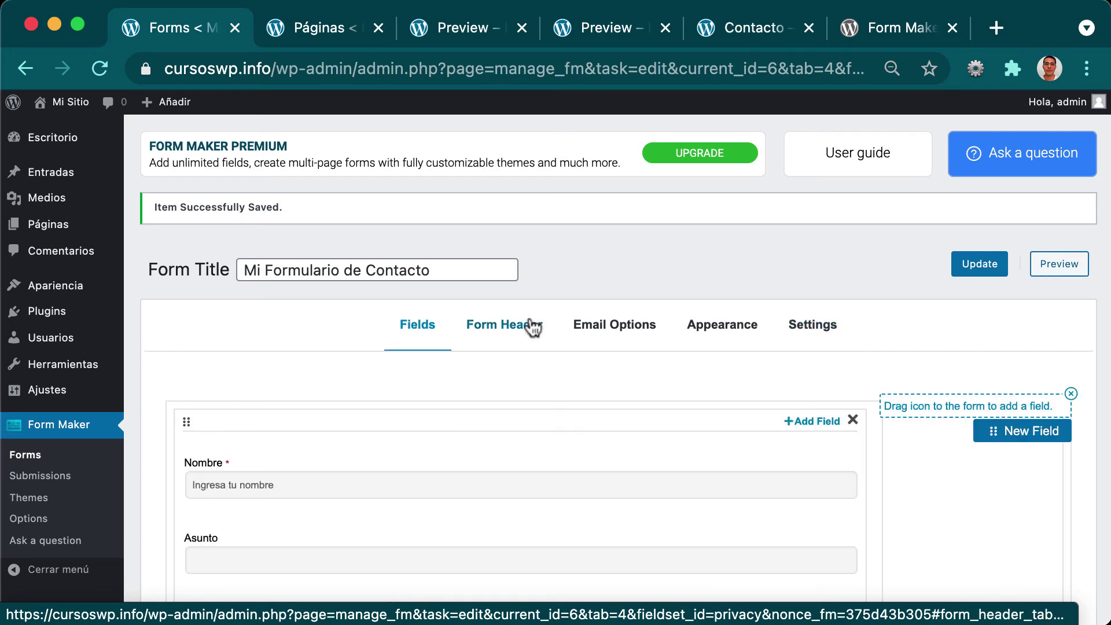
scroll(531, 318, down, 6)
scroll(531, 318, up, 5)
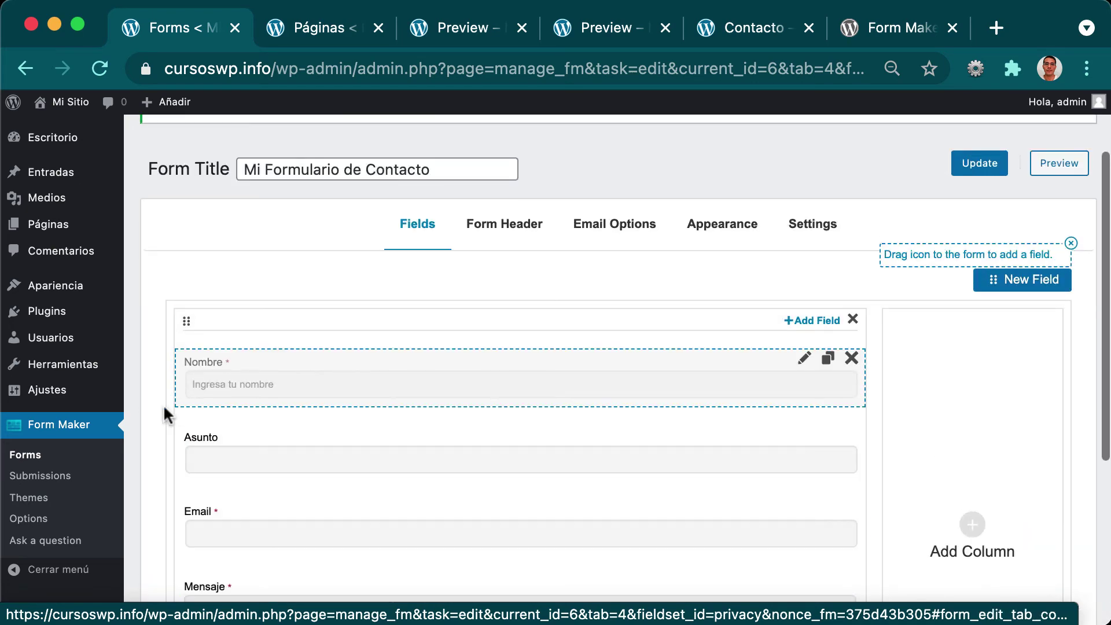
Step: Copy the shortcode of Mi Formulario de Contacto from the Form Maker forms list
click(68, 457)
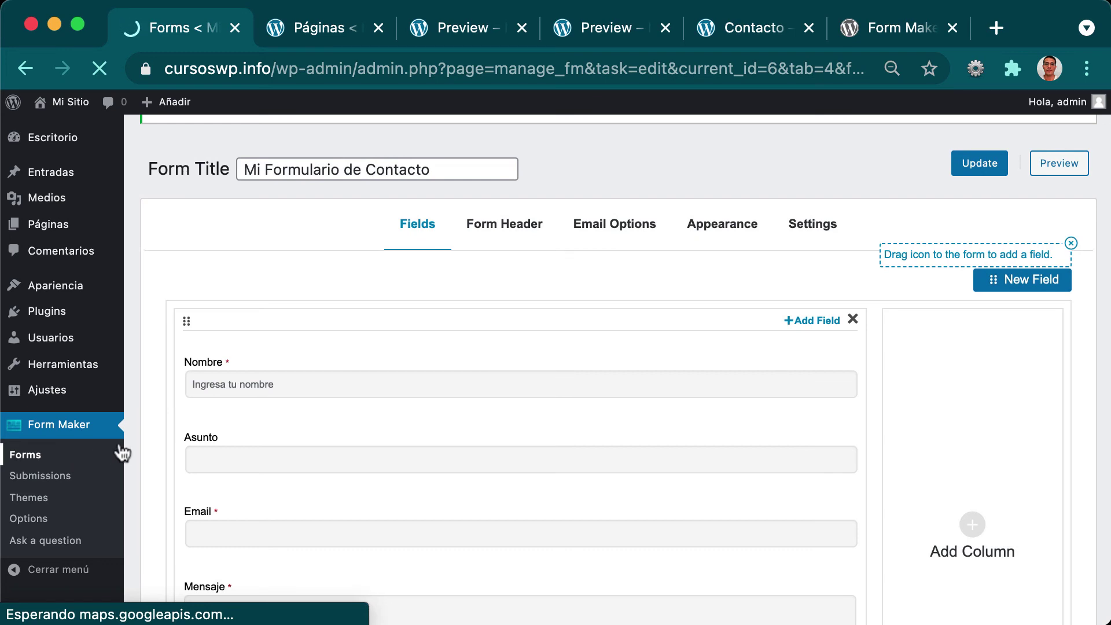
scroll(691, 365, down, 5)
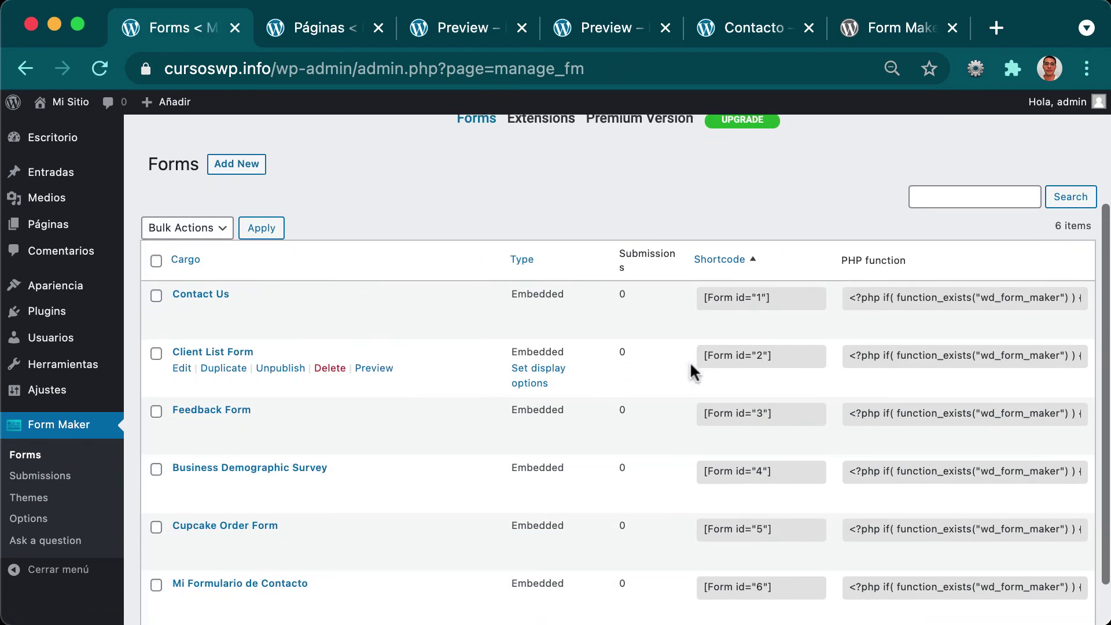
click(785, 534)
key(super+c)
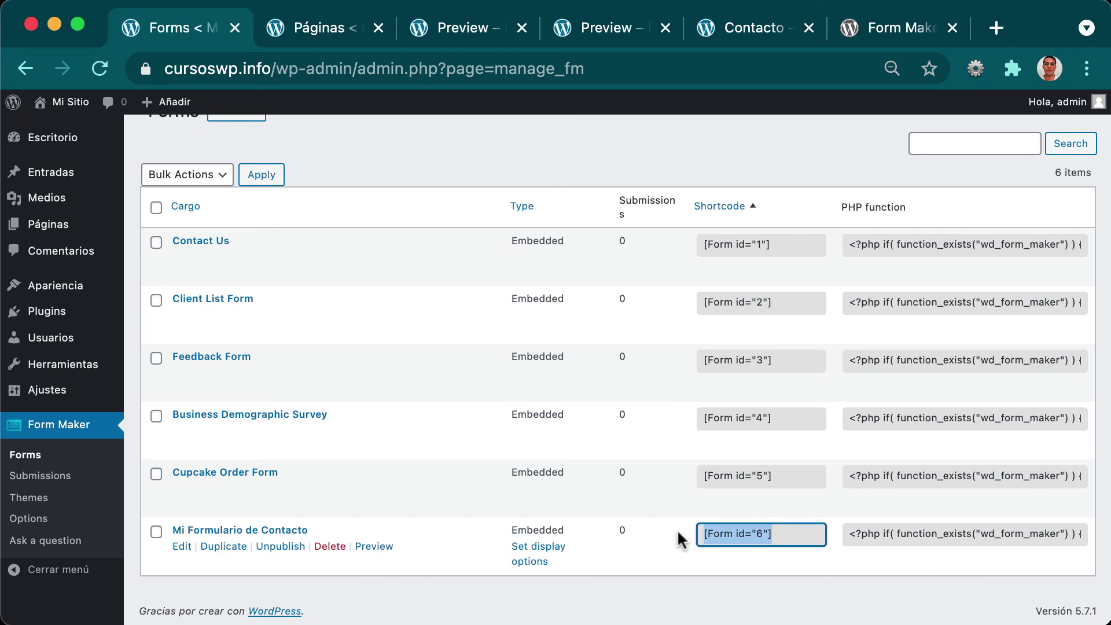
Step: Open the Contacto page for editing from the list of pages
mouse_move(82, 226)
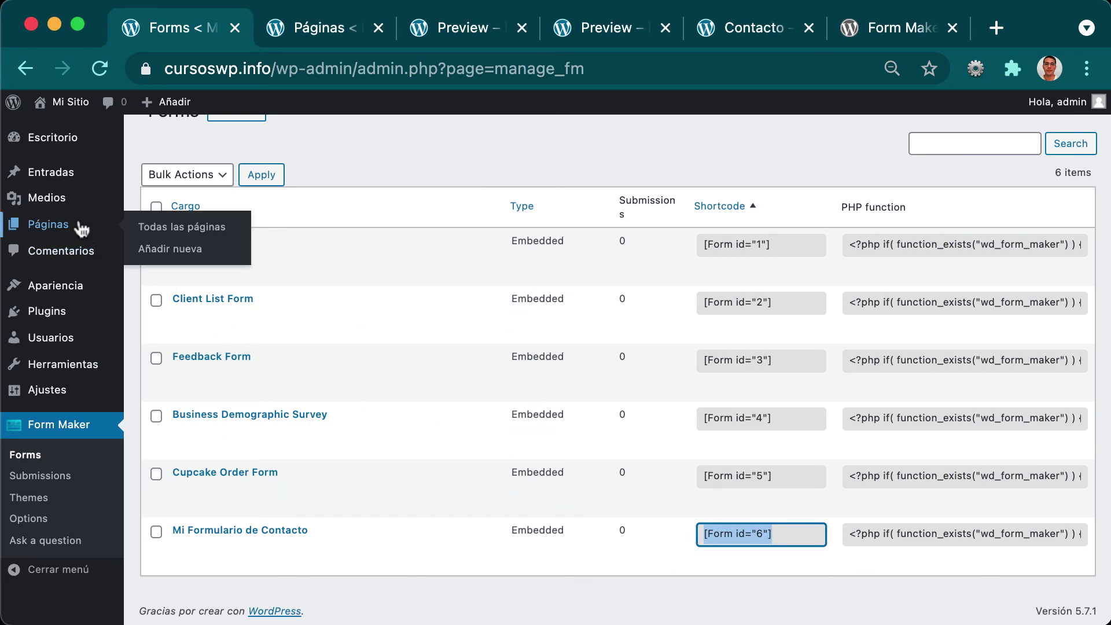
click(154, 231)
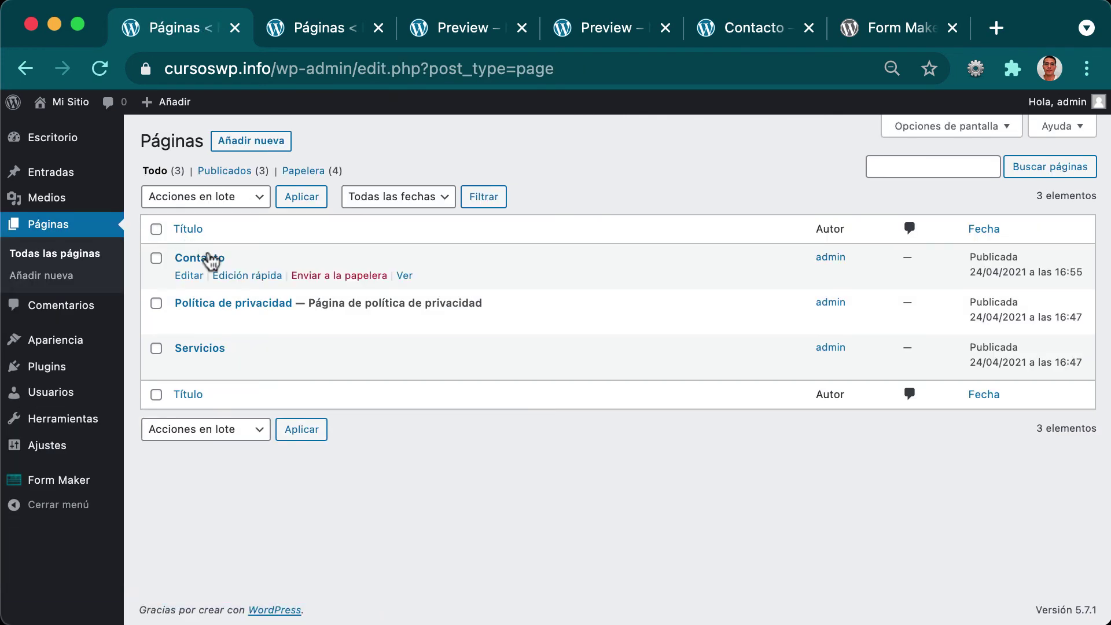
click(210, 262)
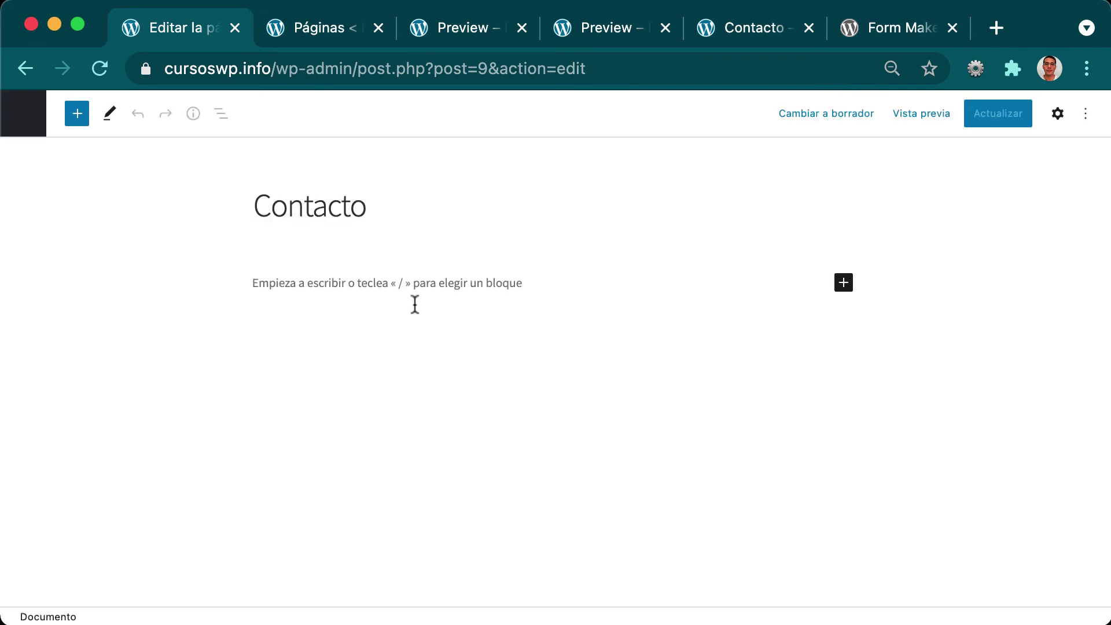
Step: Insert a Shortcode block containing [Form id="6"] in the Contacto page and update the page
click(393, 285)
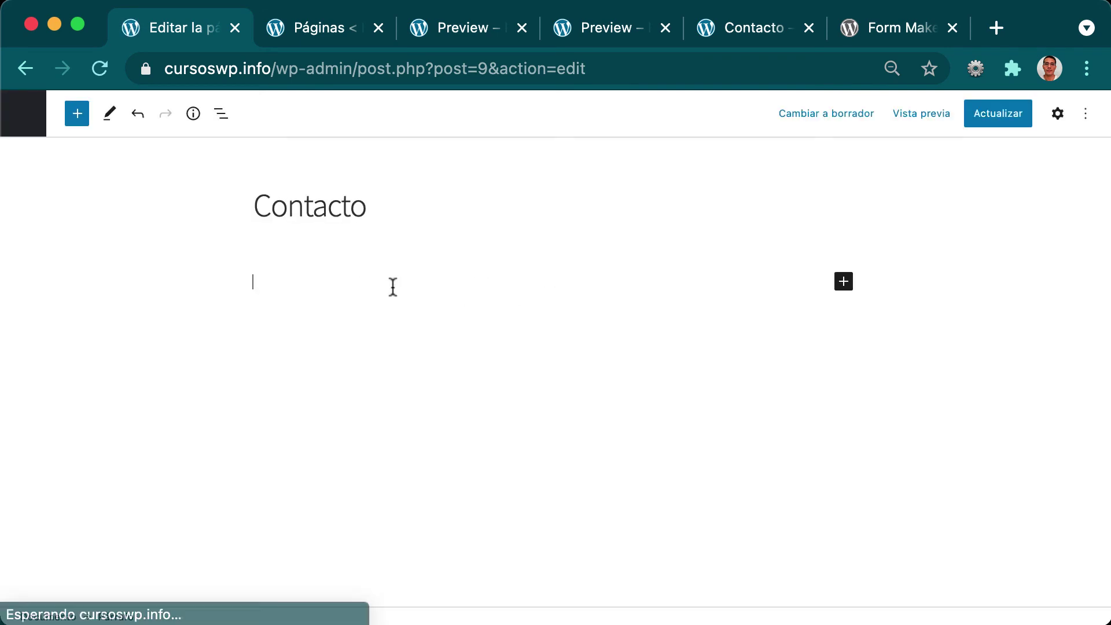
click(74, 119)
text(shor)
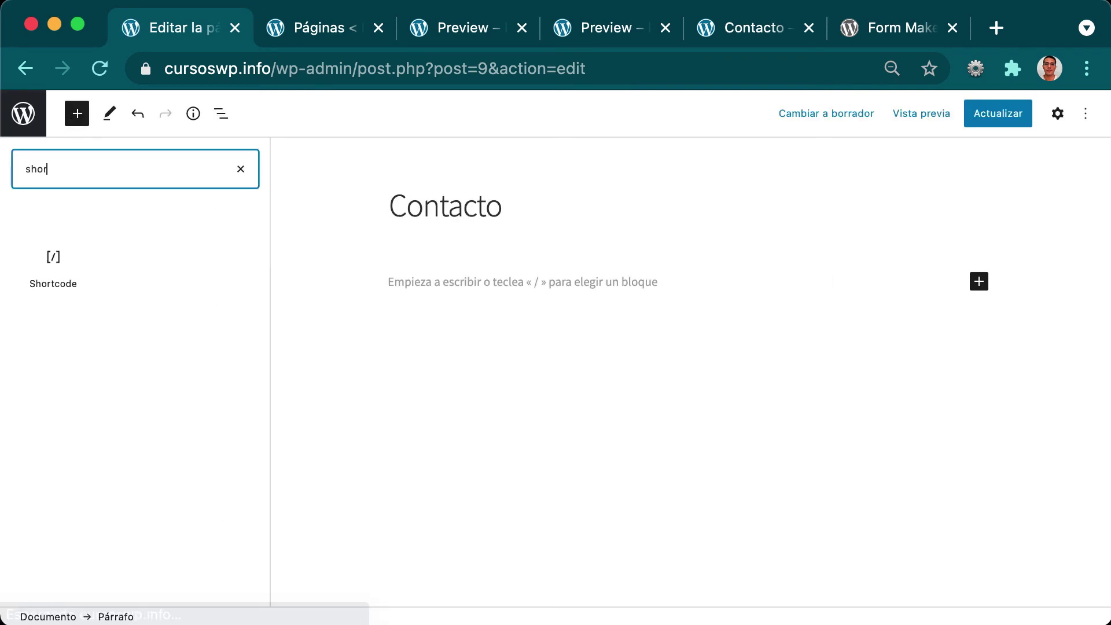
click(52, 252)
key(super+v)
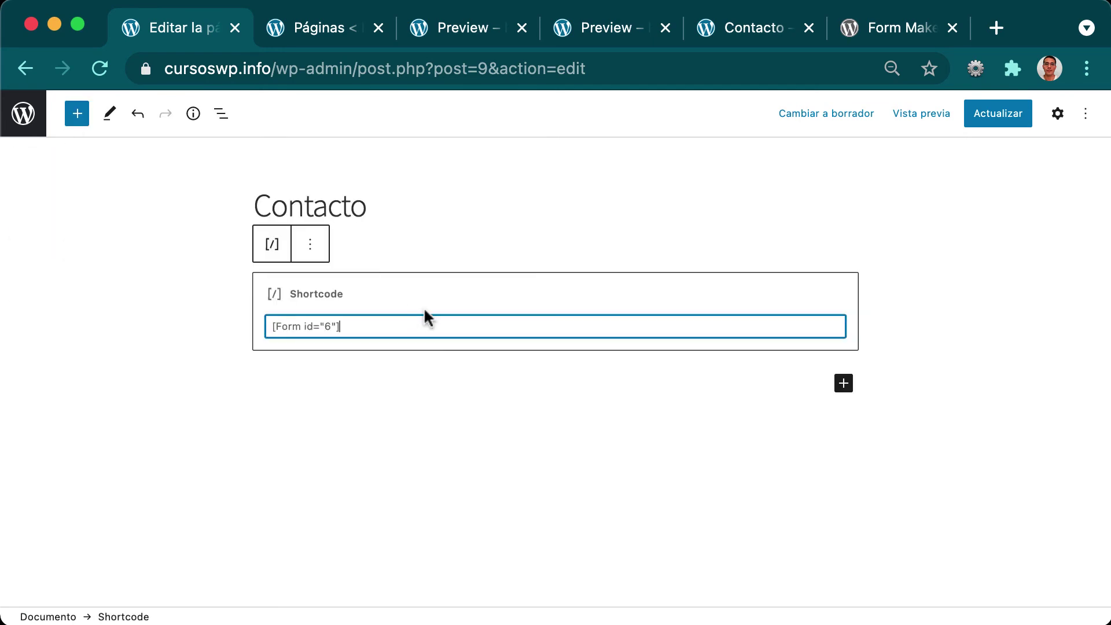
click(1000, 118)
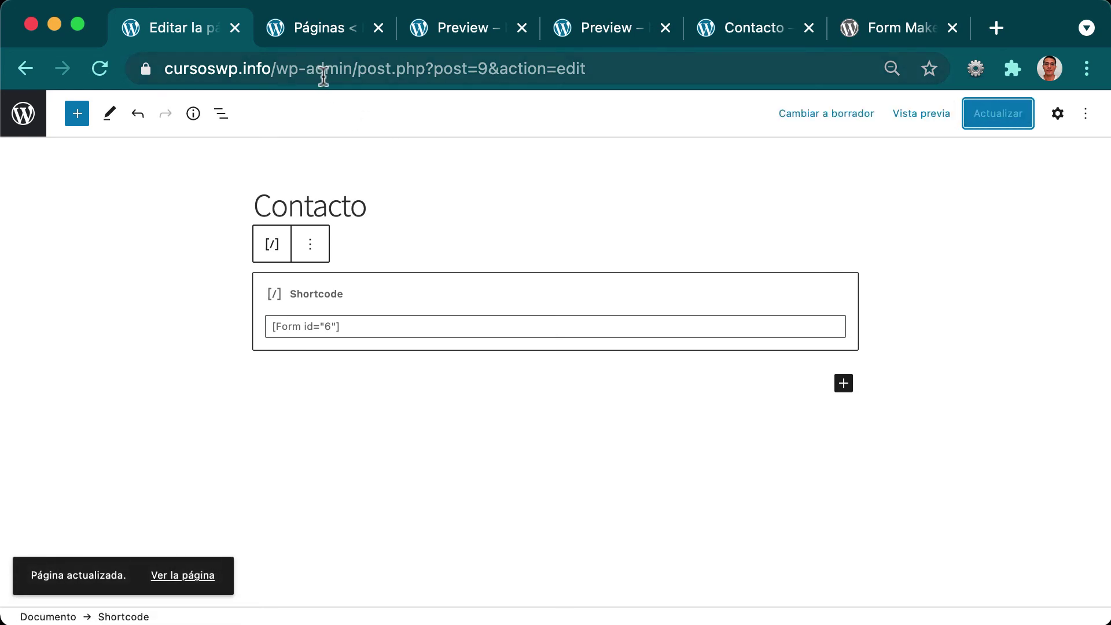
Step: Reload the published Contacto page on the site and look over the embedded form
click(766, 26)
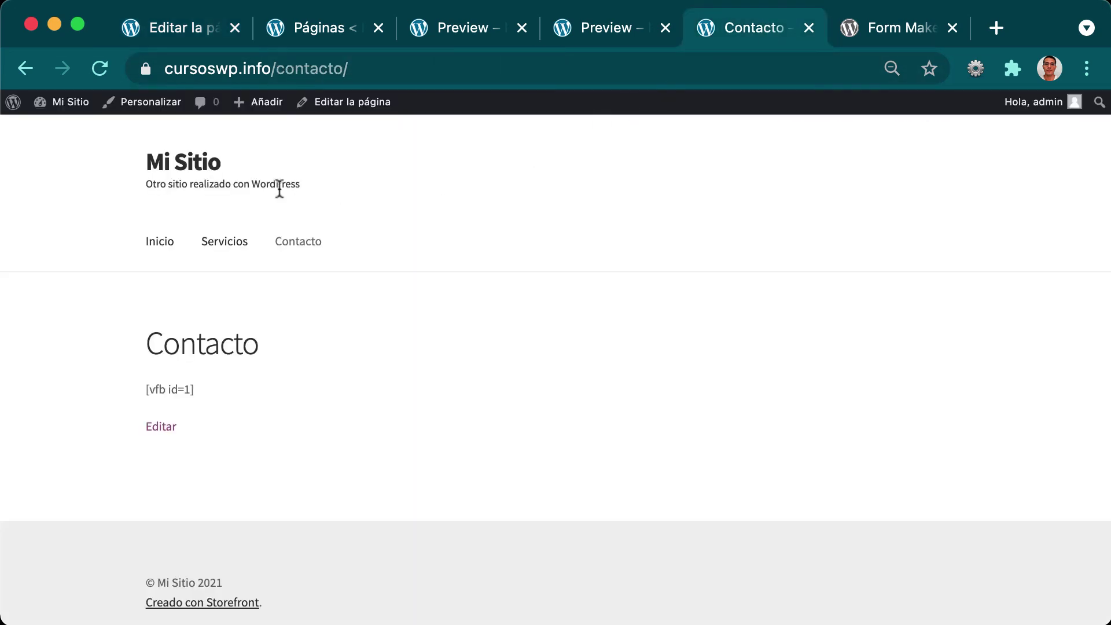
click(288, 243)
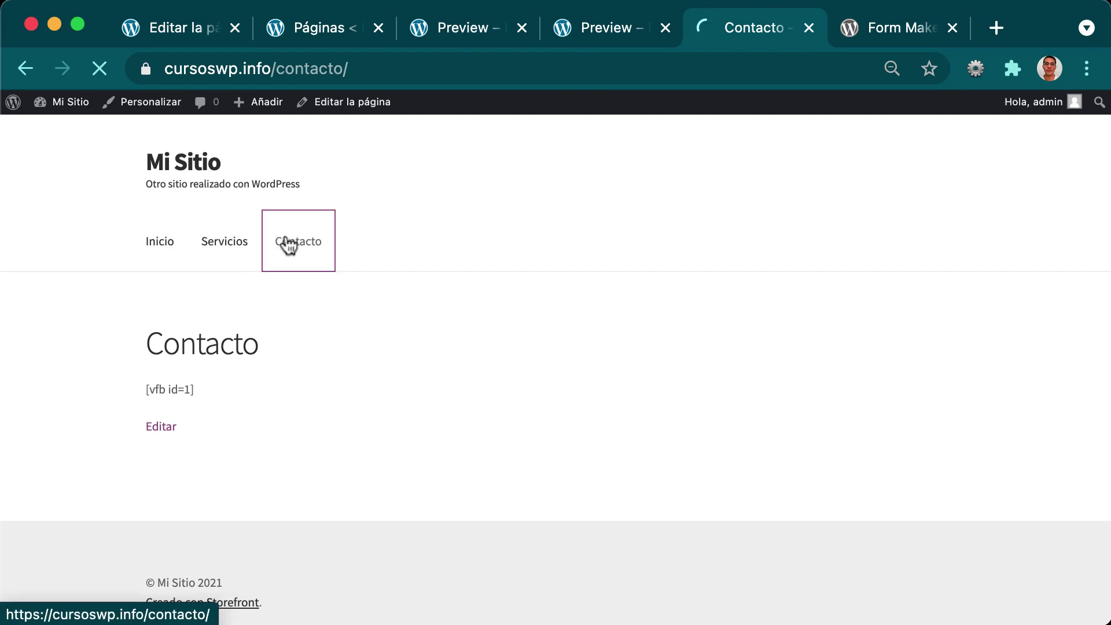
scroll(367, 500, down, 3)
scroll(364, 492, up, 2)
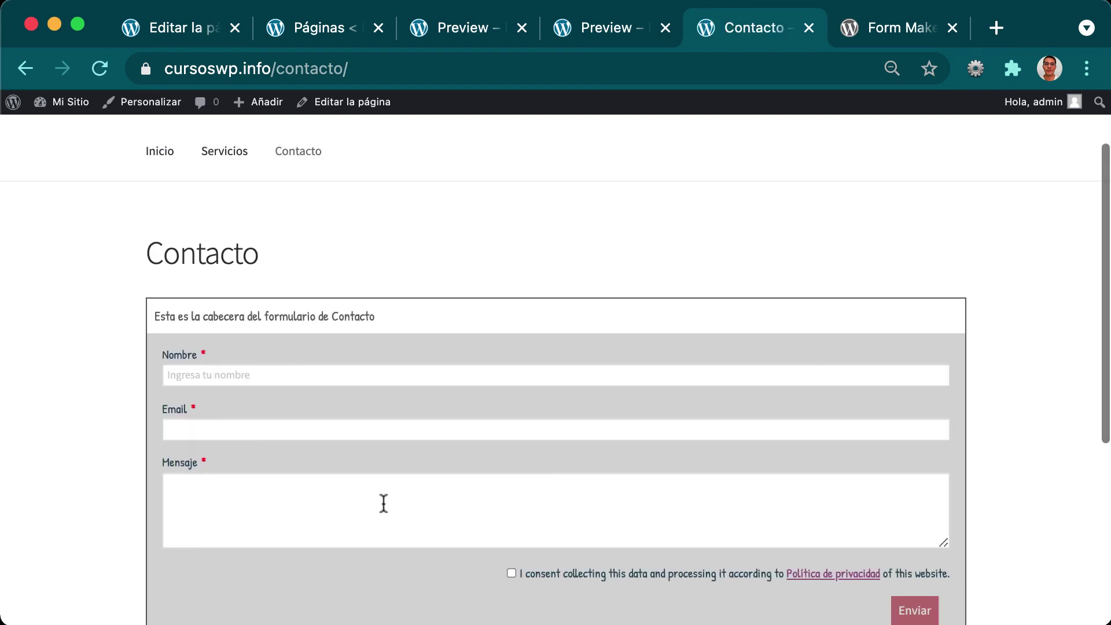
scroll(386, 507, down, 3)
scroll(387, 505, up, 1)
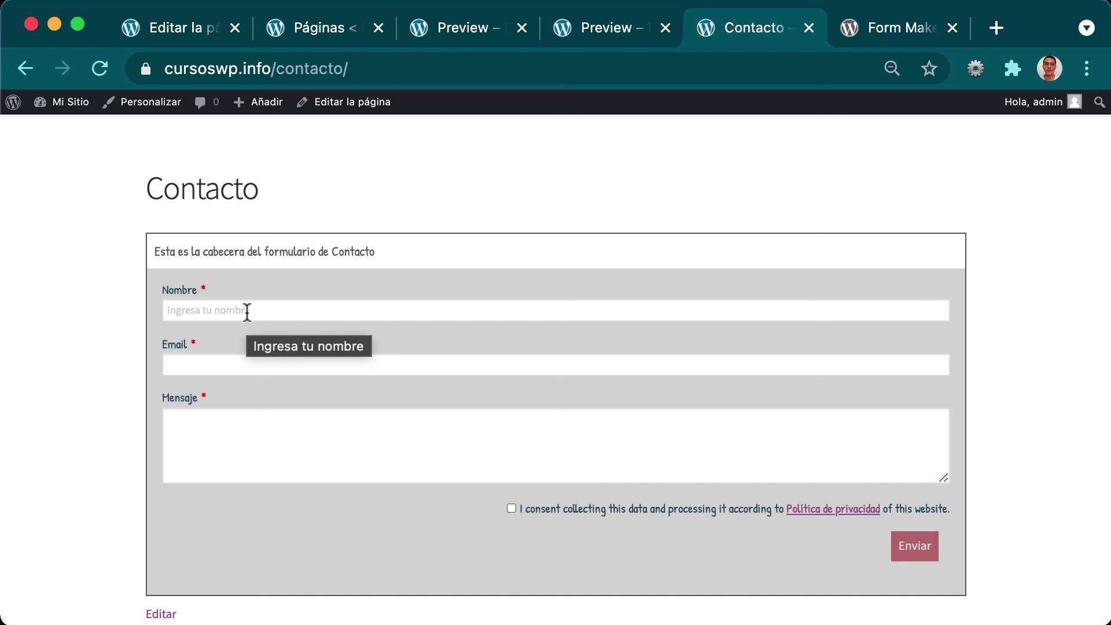
Step: Submit a test entry through the form on the Contacto page with the data-processing consent accepted
key(super+r)
scroll(622, 335, down, 2)
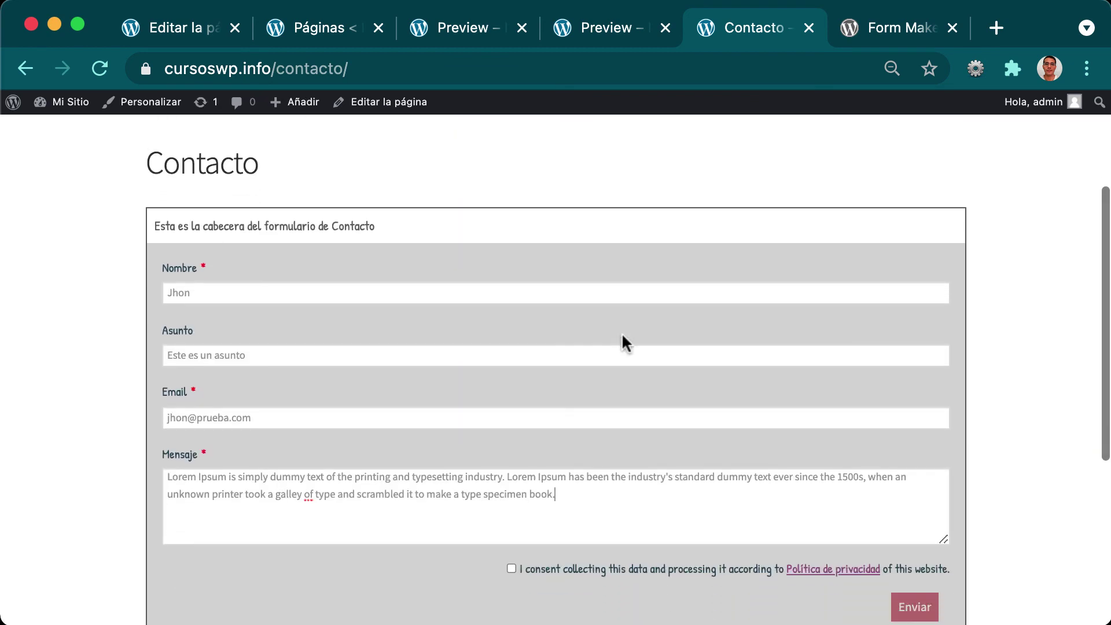
scroll(624, 342, down, 2)
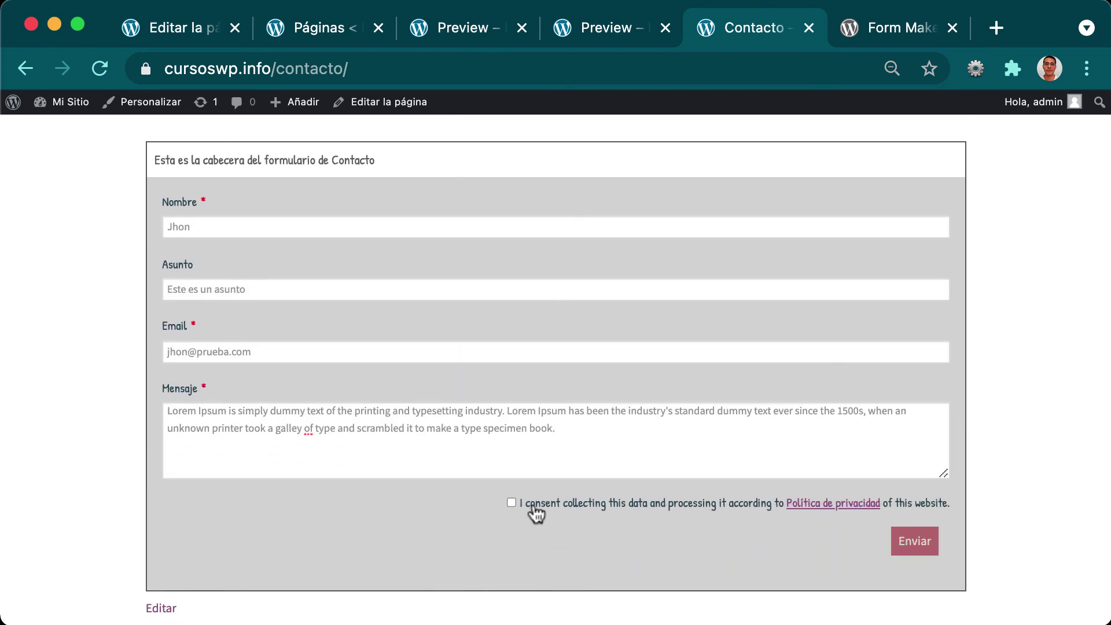
click(534, 508)
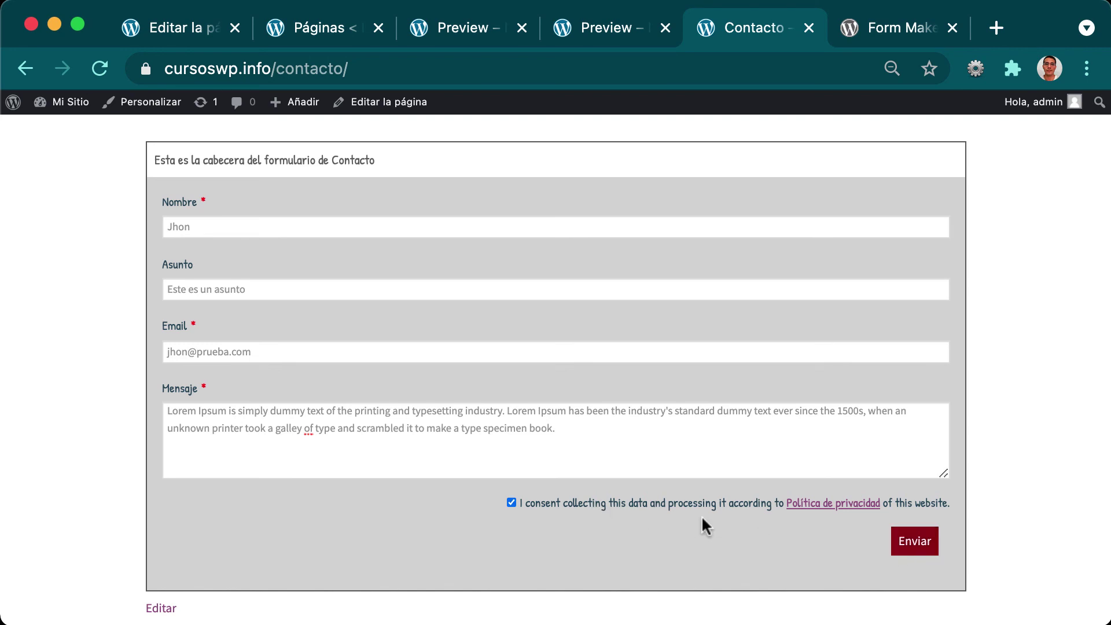
click(900, 547)
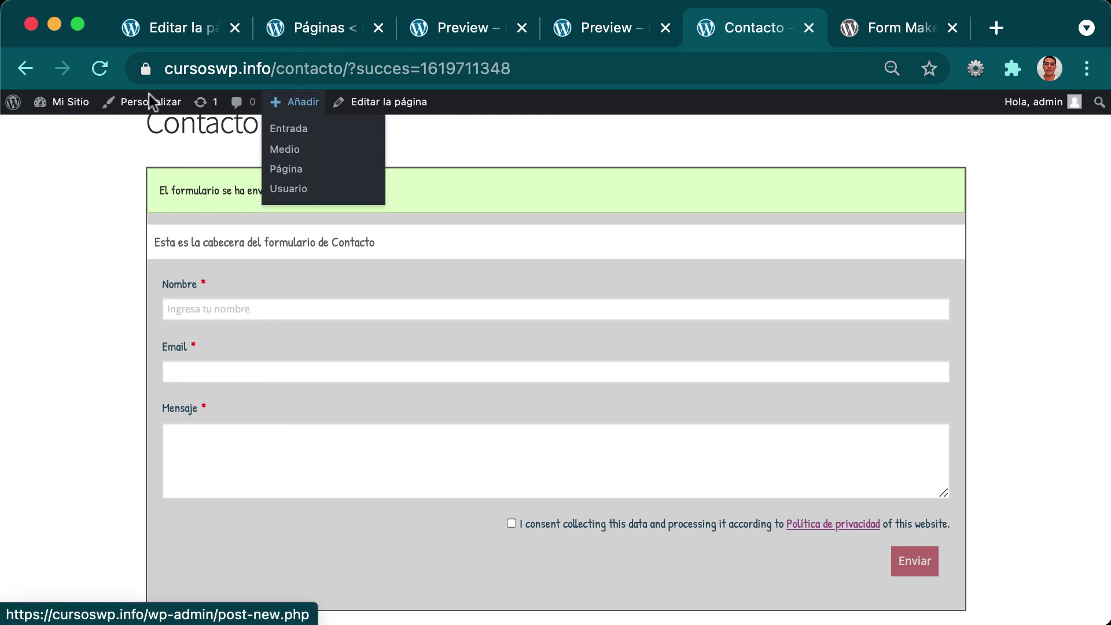
Step: Return to the WordPress admin and display the Form Maker submissions of Mi Formulario de Contacto
click(206, 33)
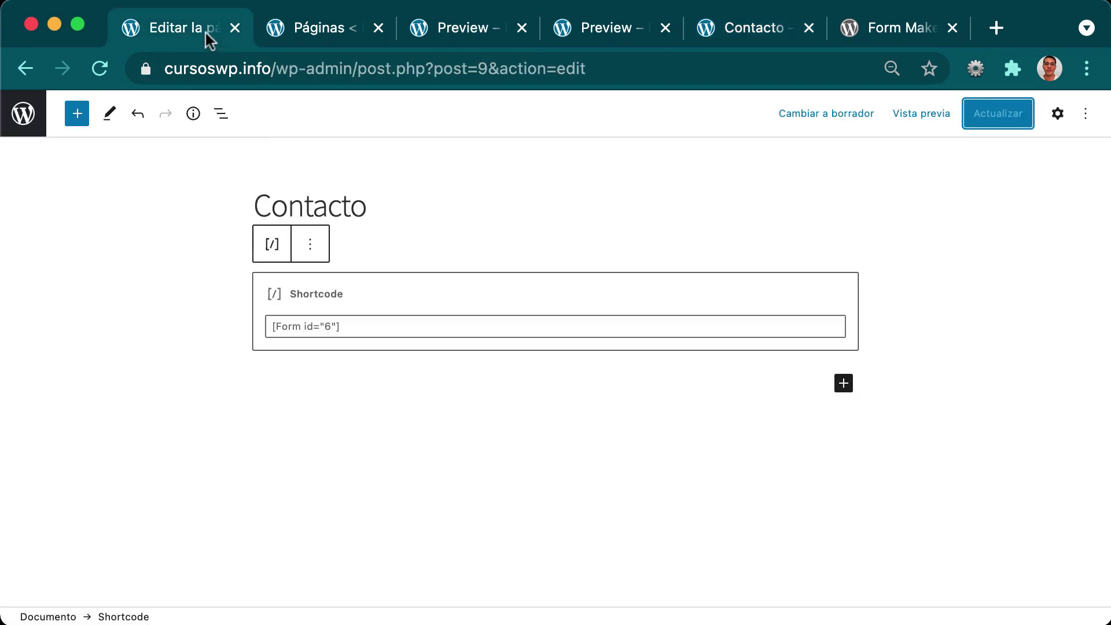
click(36, 126)
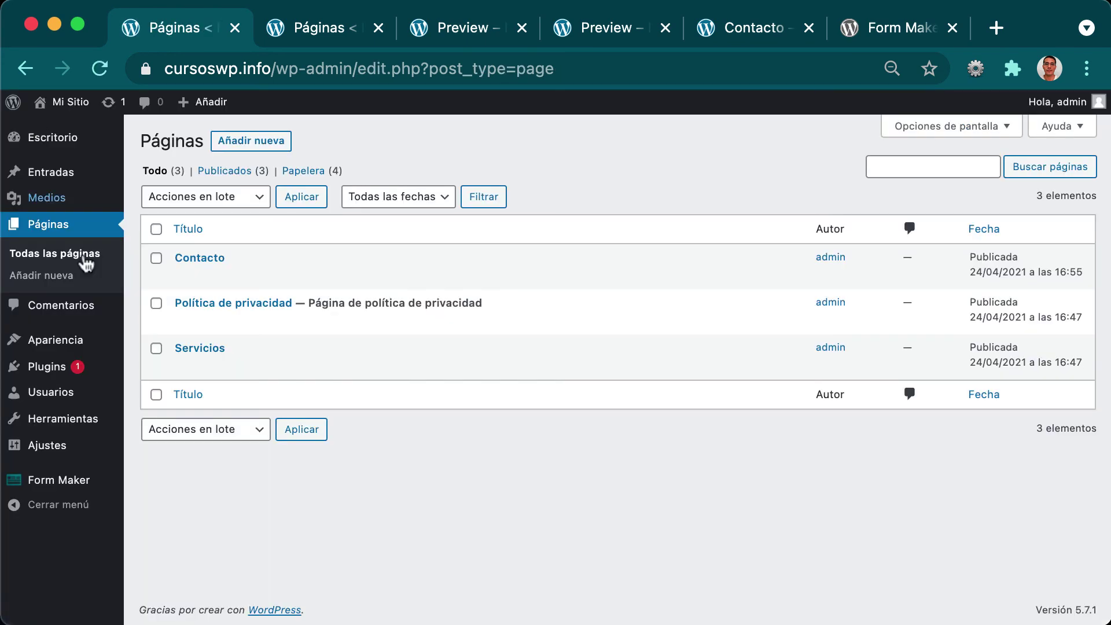
mouse_move(63, 490)
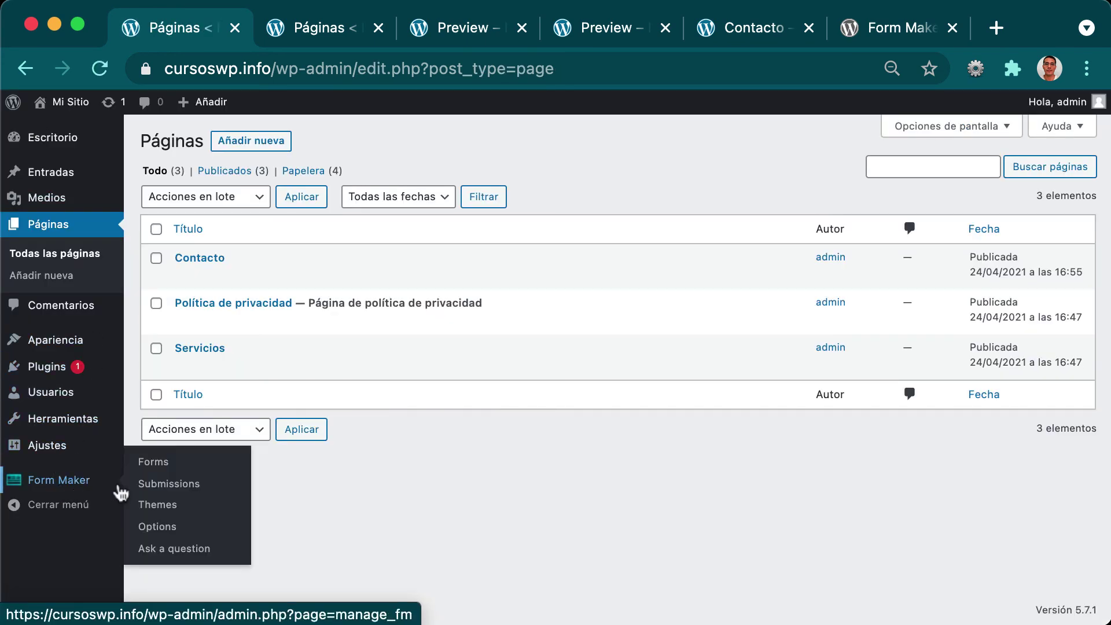
click(168, 487)
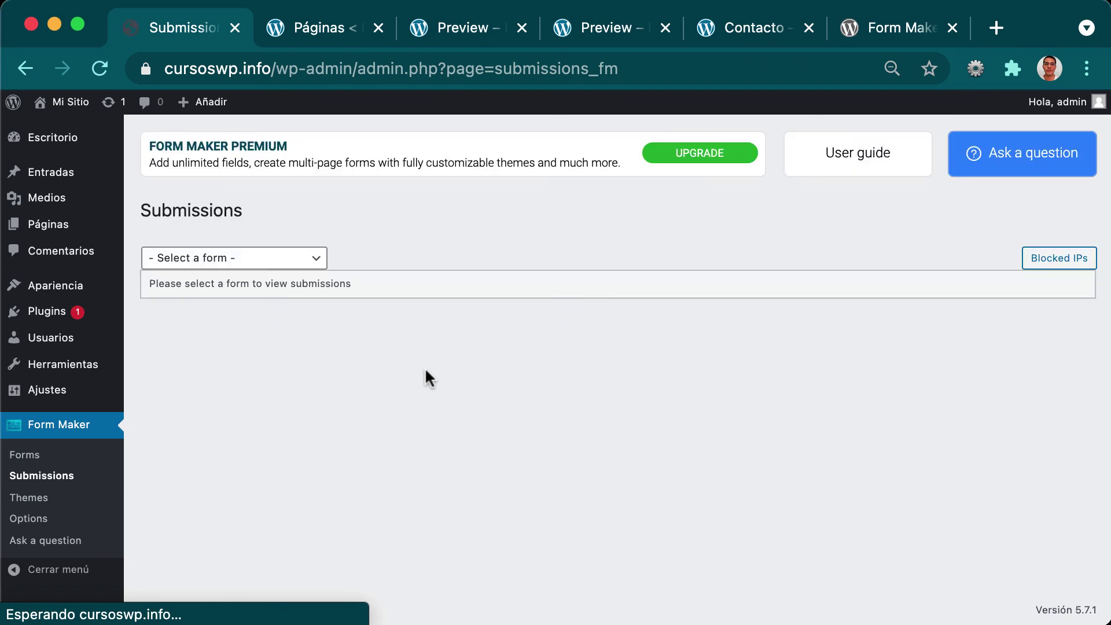
click(236, 260)
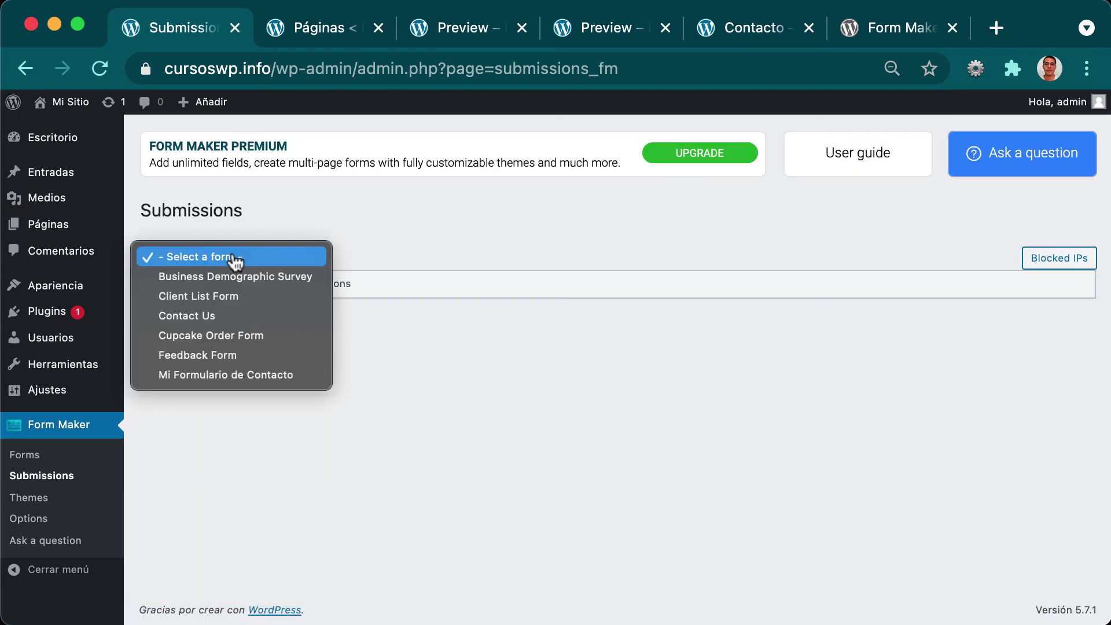
click(252, 376)
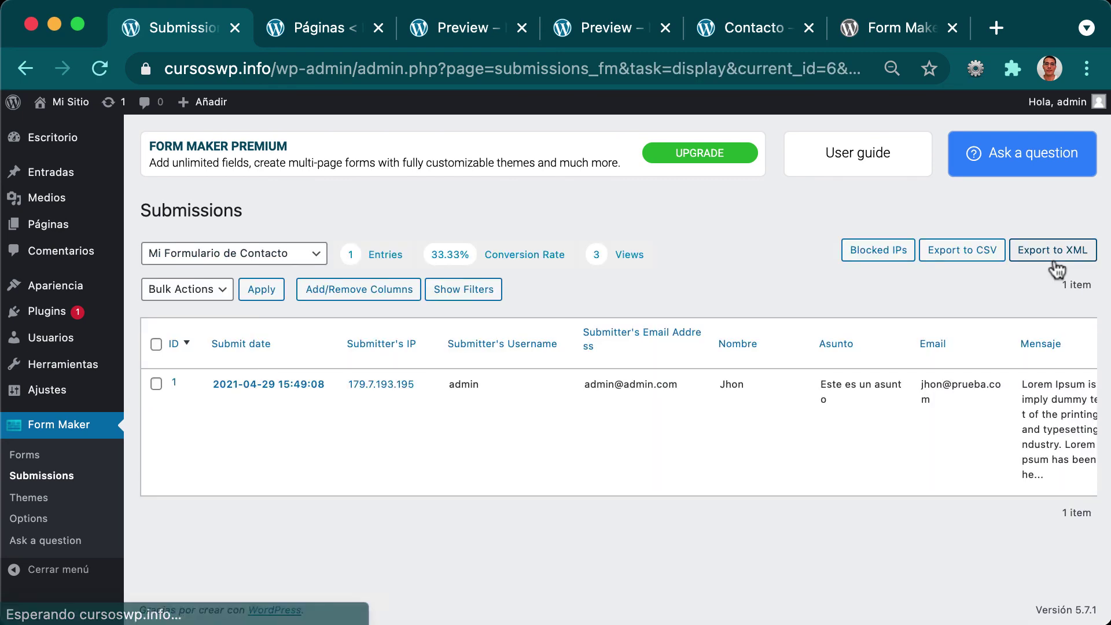
Step: Open the test submission in the list and review its submitter details and field values
mouse_move(379, 394)
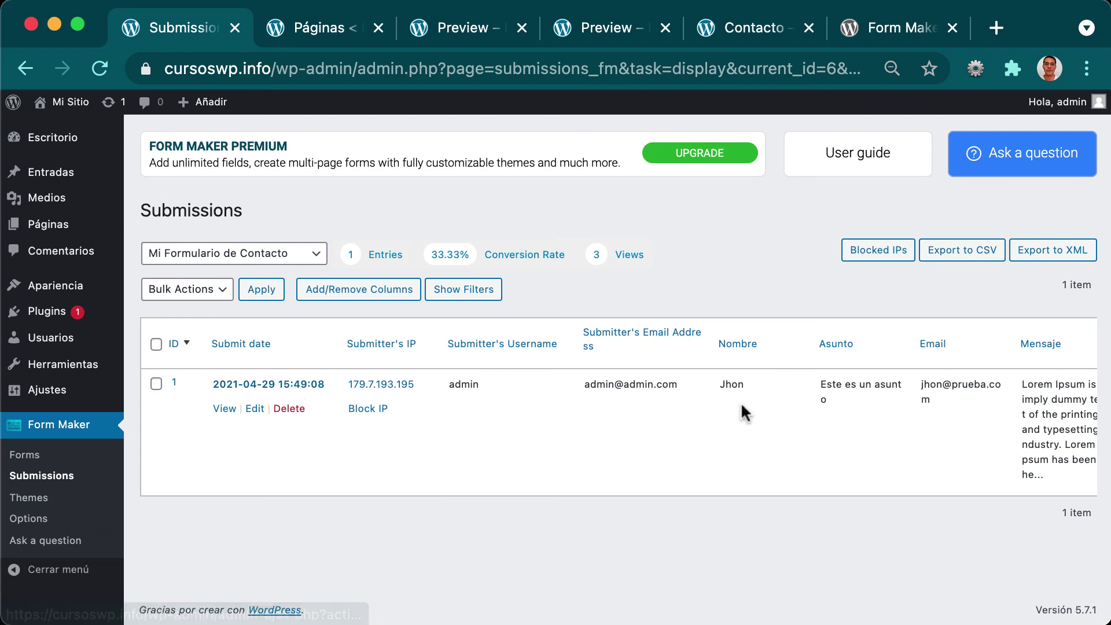
click(289, 384)
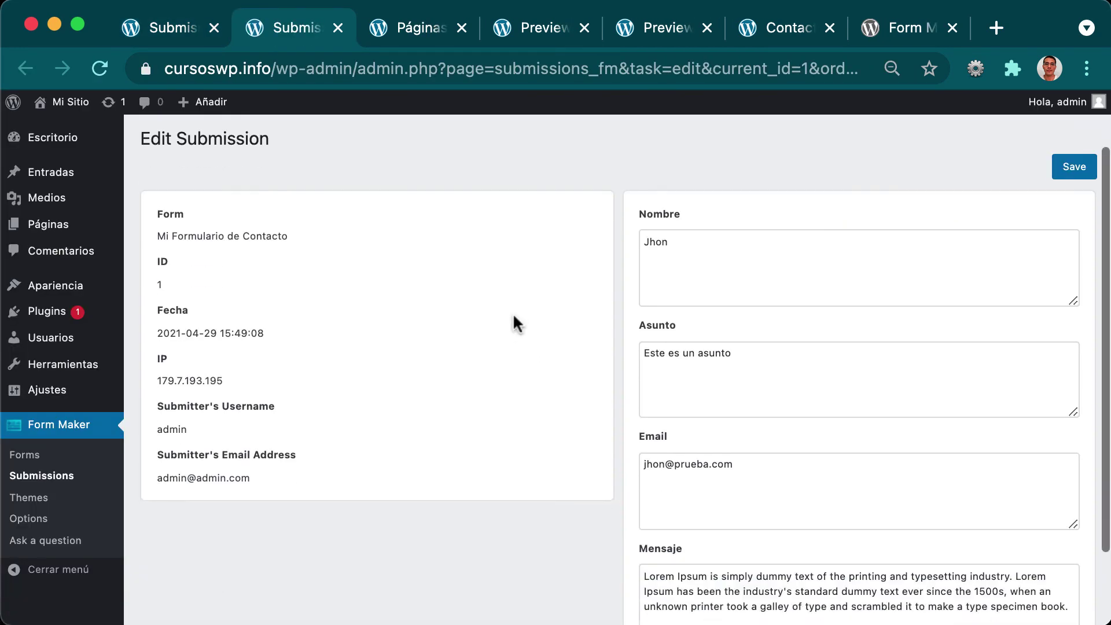
scroll(513, 320, down, 3)
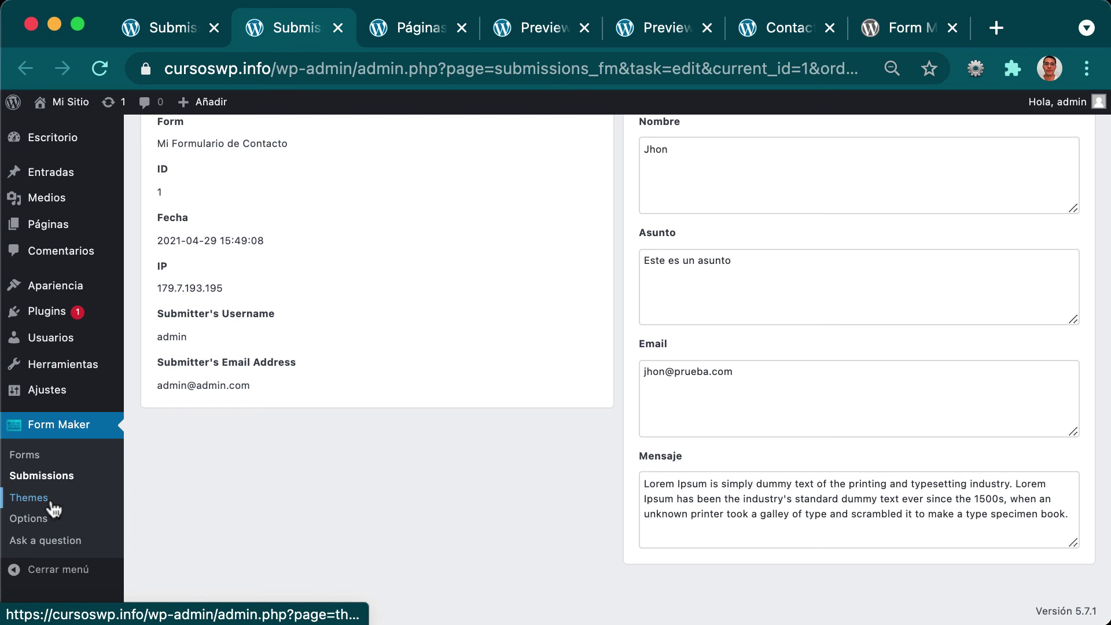
Step: Browse the Form Maker themes, open Theme 4 and examine its global parameters and preview
click(29, 497)
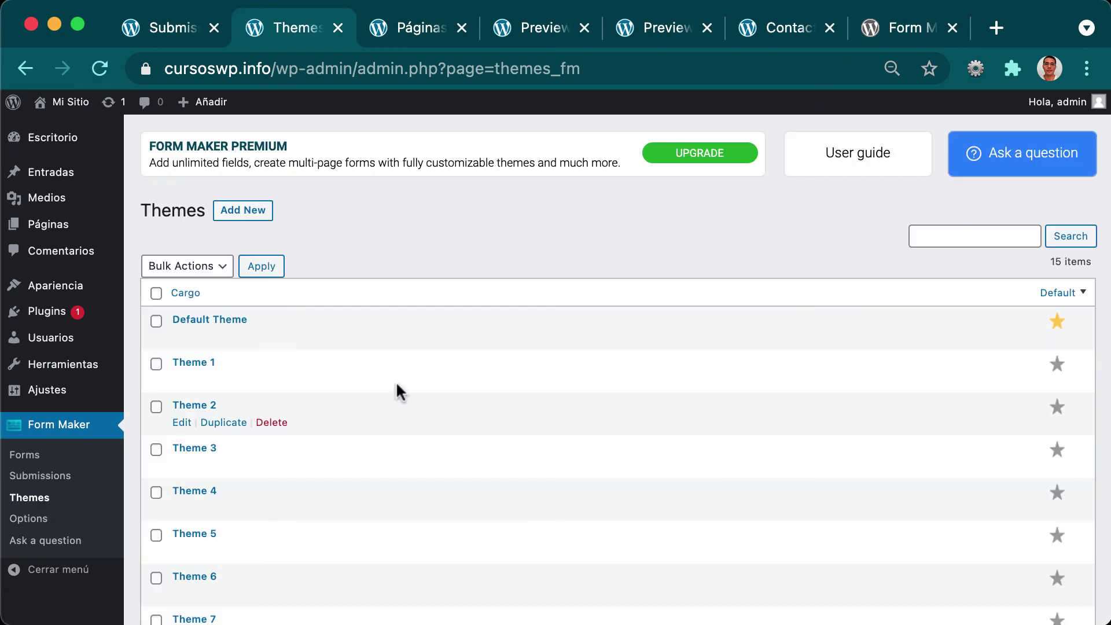
scroll(317, 370, down, 3)
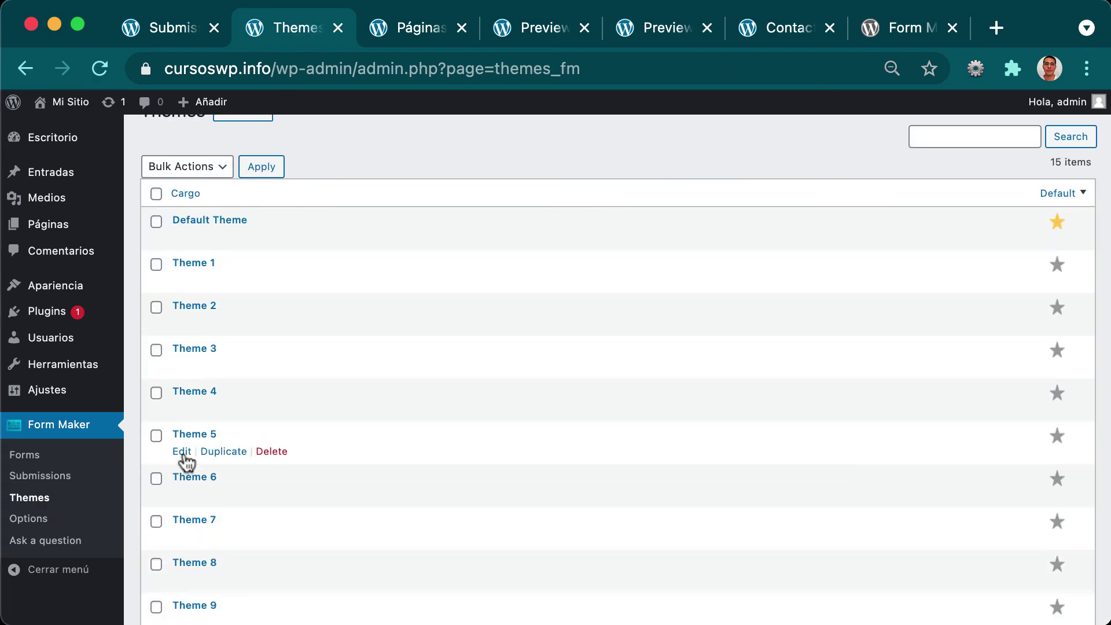
click(198, 393)
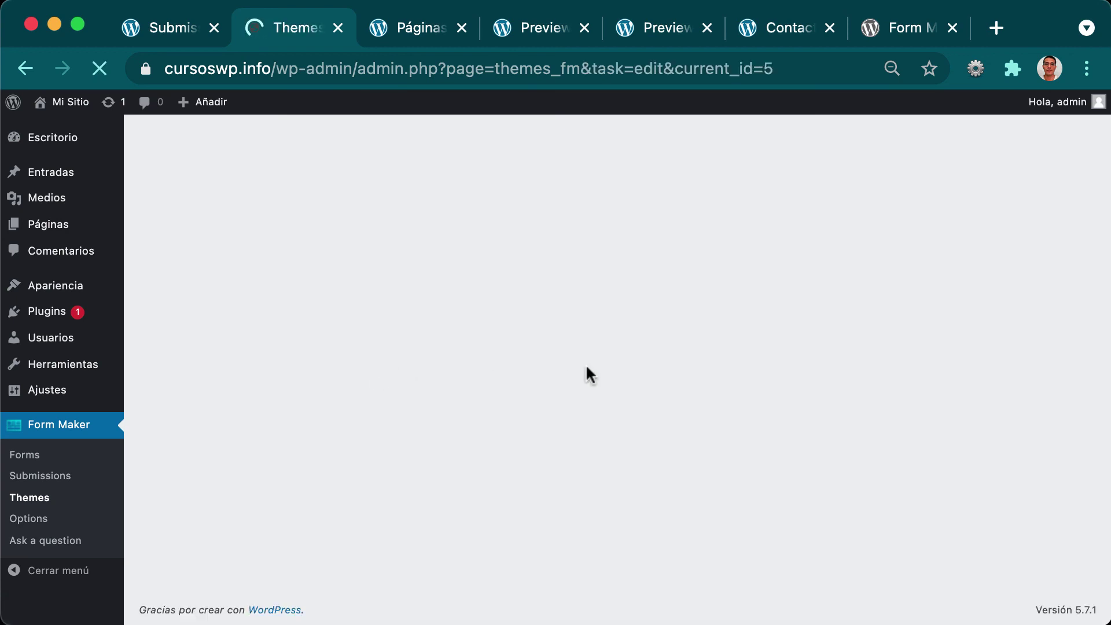
scroll(471, 354, down, 3)
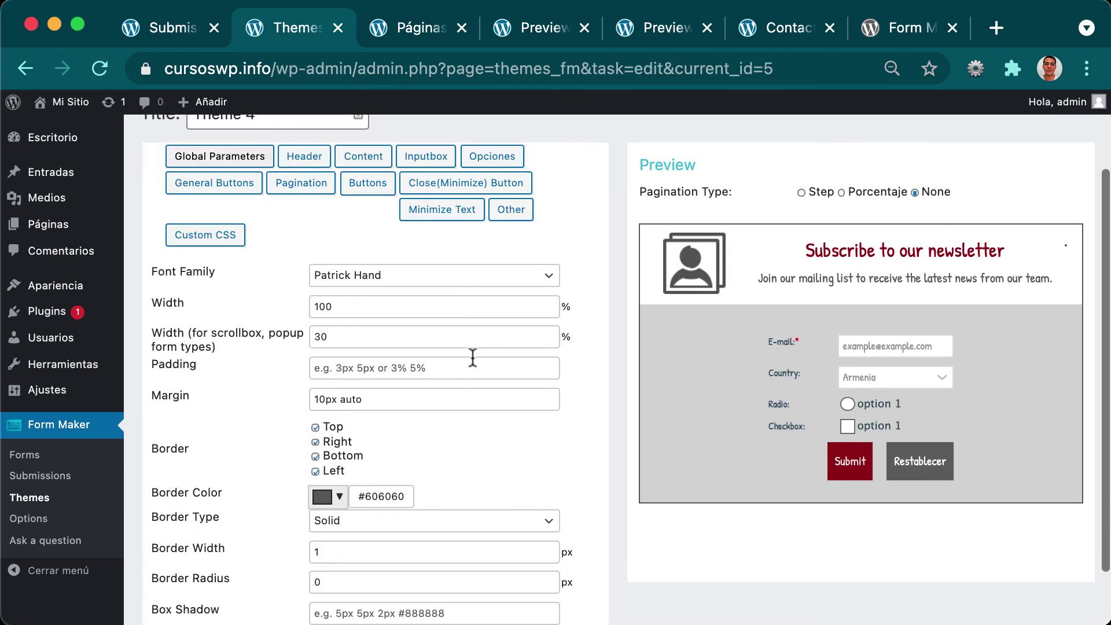
scroll(626, 397, down, 2)
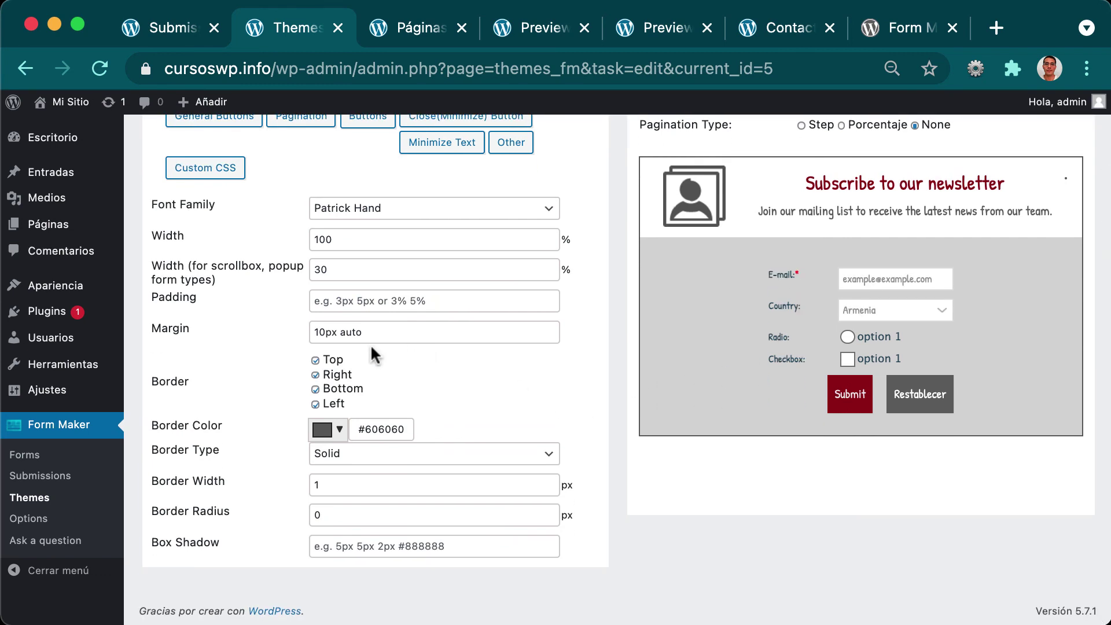
scroll(457, 317, up, 3)
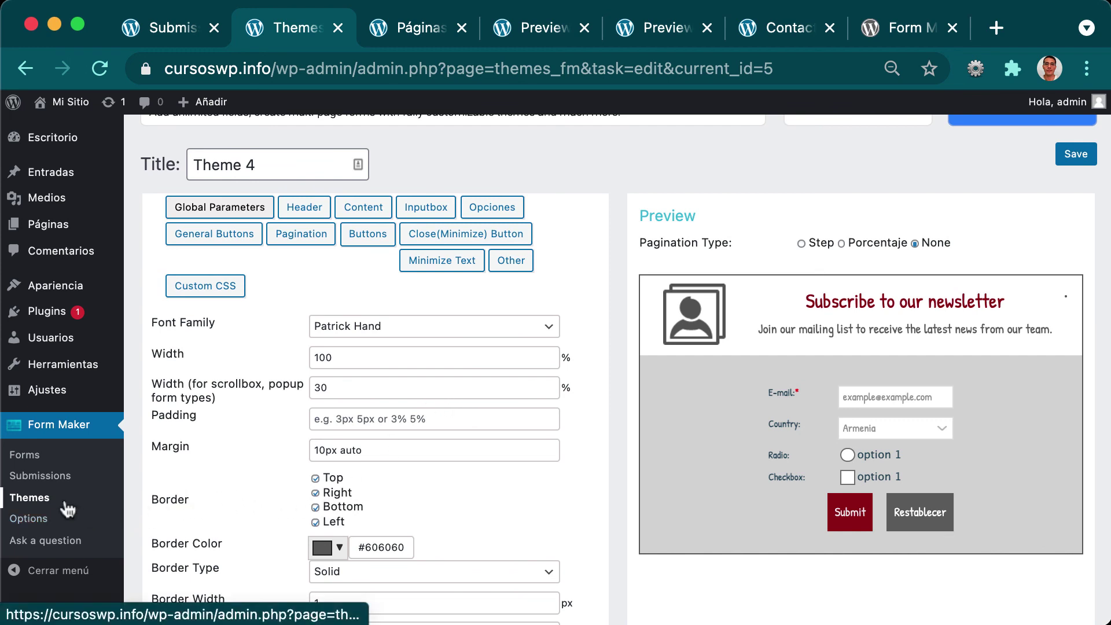
Step: Open the Form Maker options and review the Recaptcha, Google Maps, CSV delimiter, editor and spam protection settings
click(51, 517)
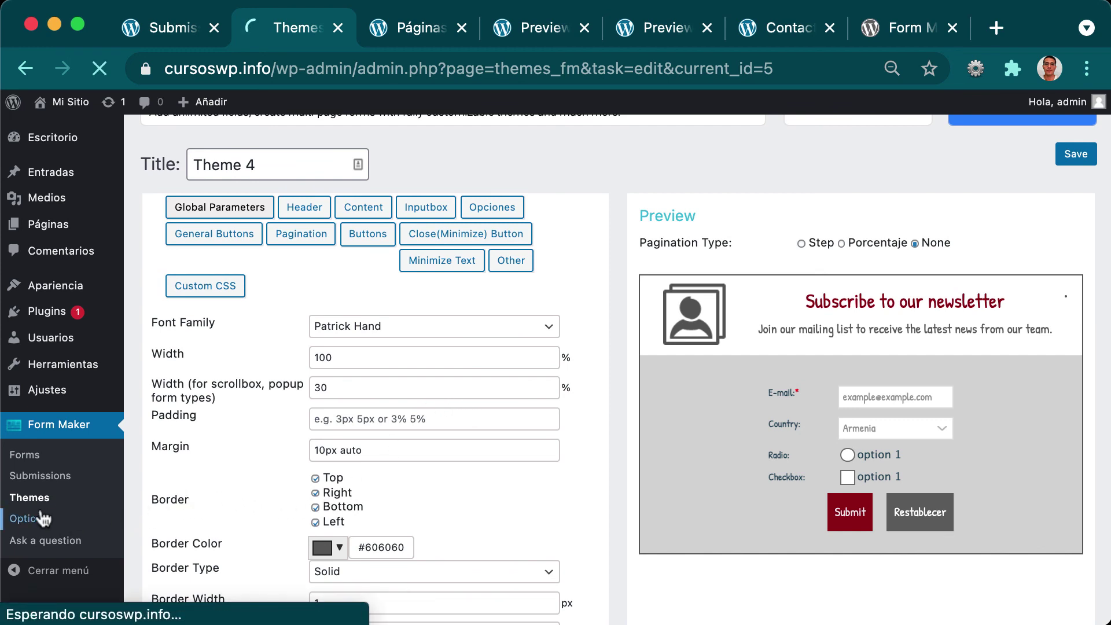
scroll(58, 475, down, 2)
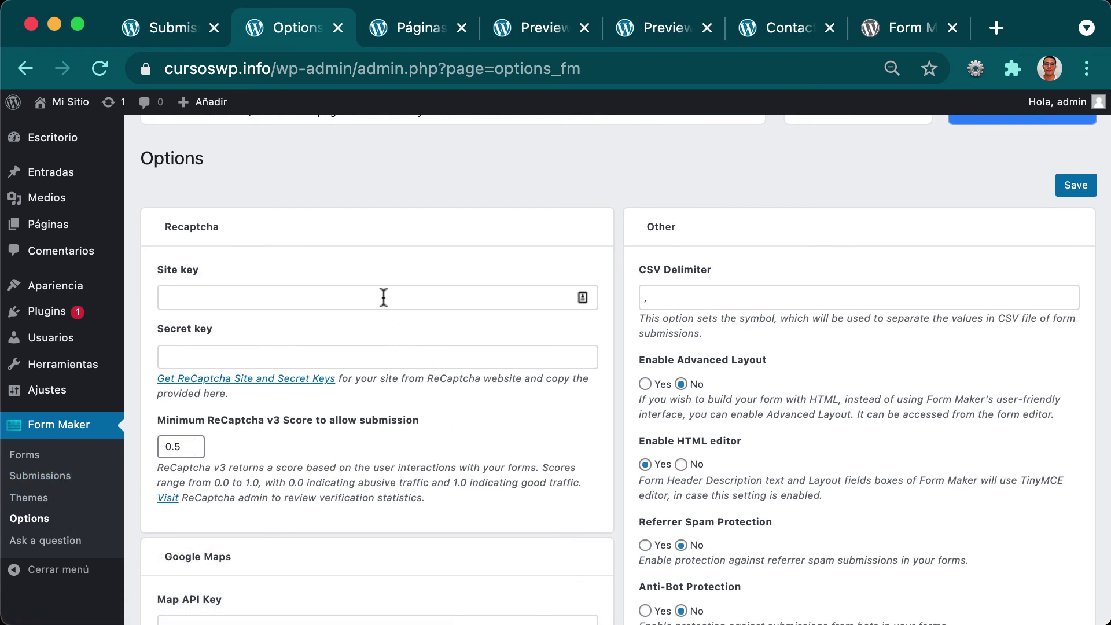
scroll(384, 298, down, 2)
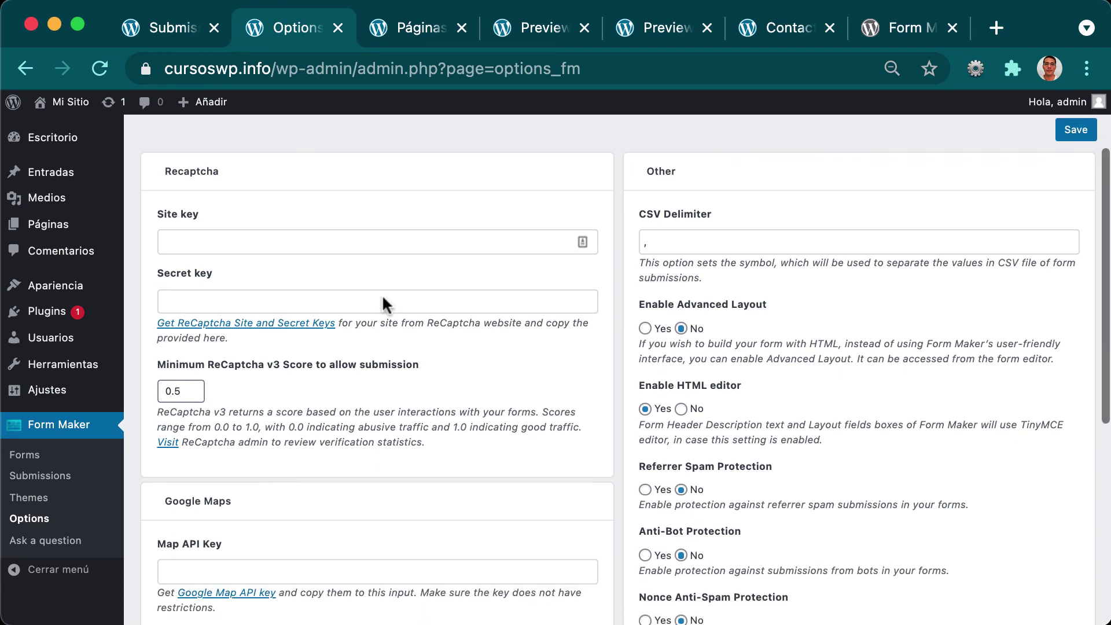
scroll(382, 303, down, 3)
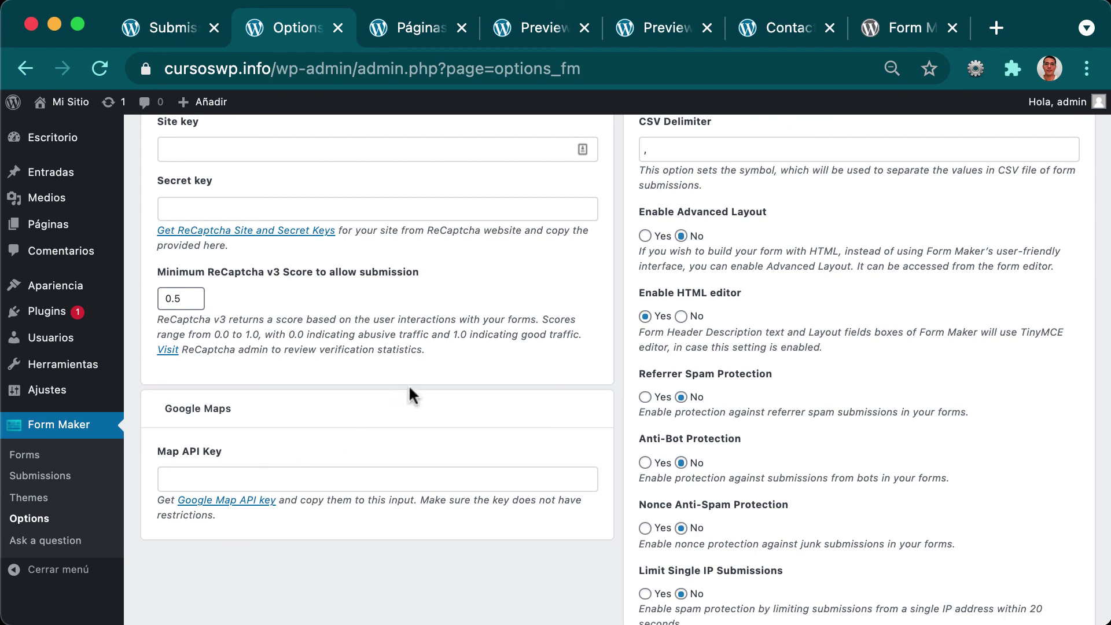
scroll(408, 384, up, 4)
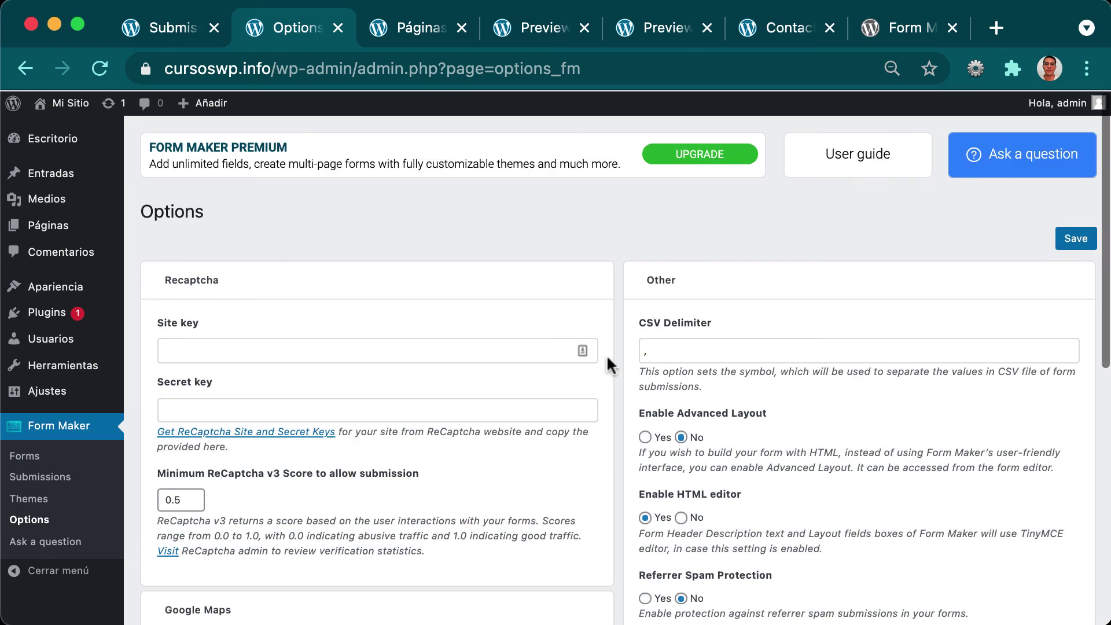
scroll(741, 353, down, 3)
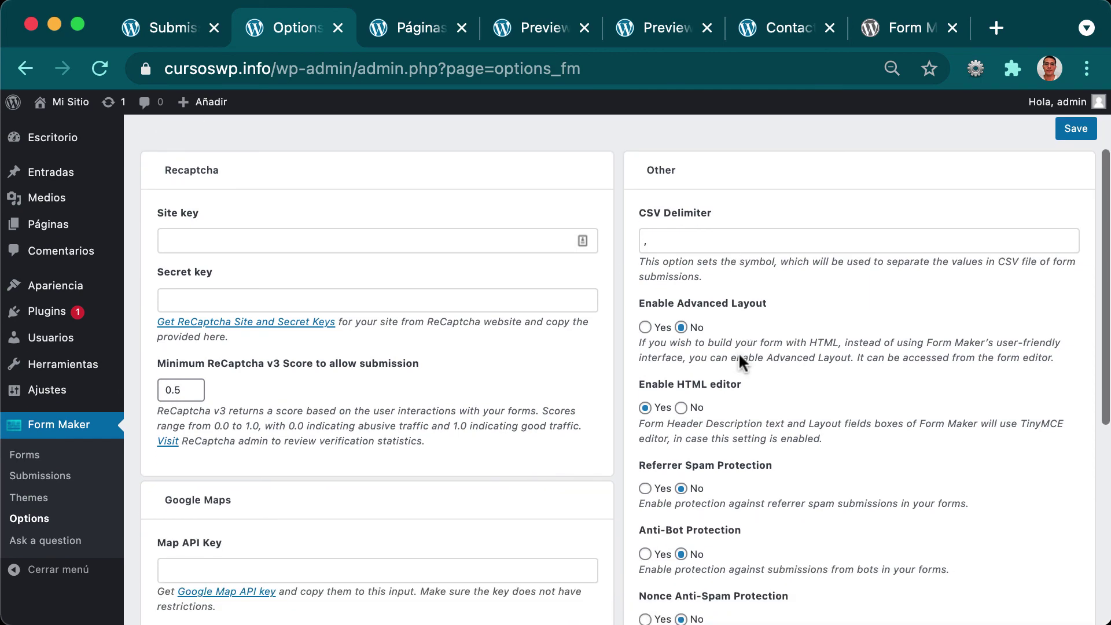
scroll(740, 353, down, 1)
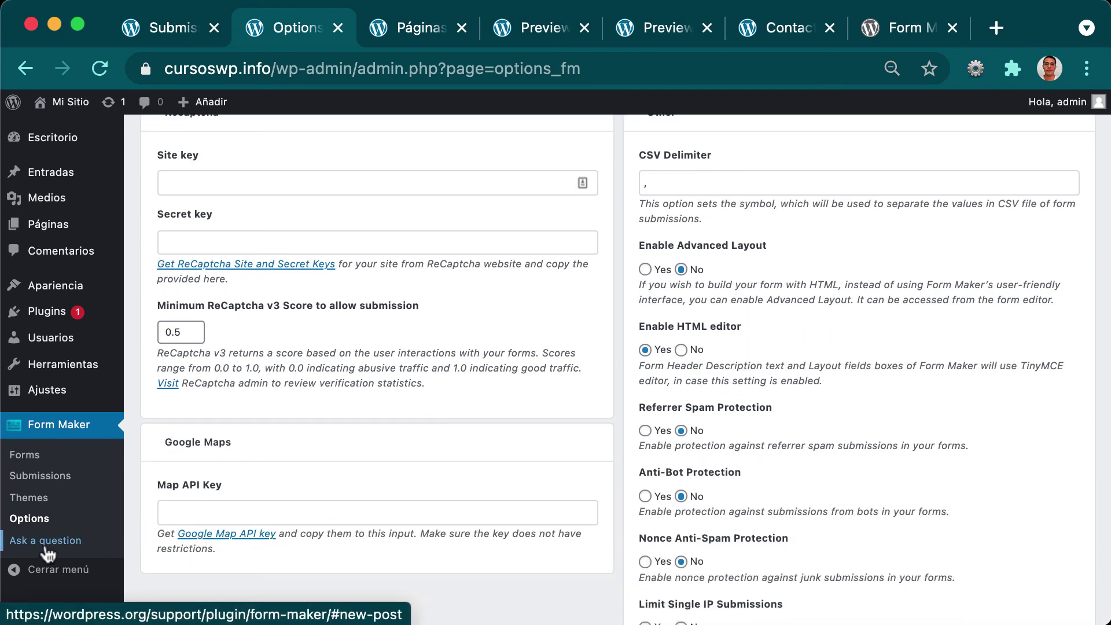
Step: Open the plugin's support question page, close it and return to the Form Maker forms list
click(48, 544)
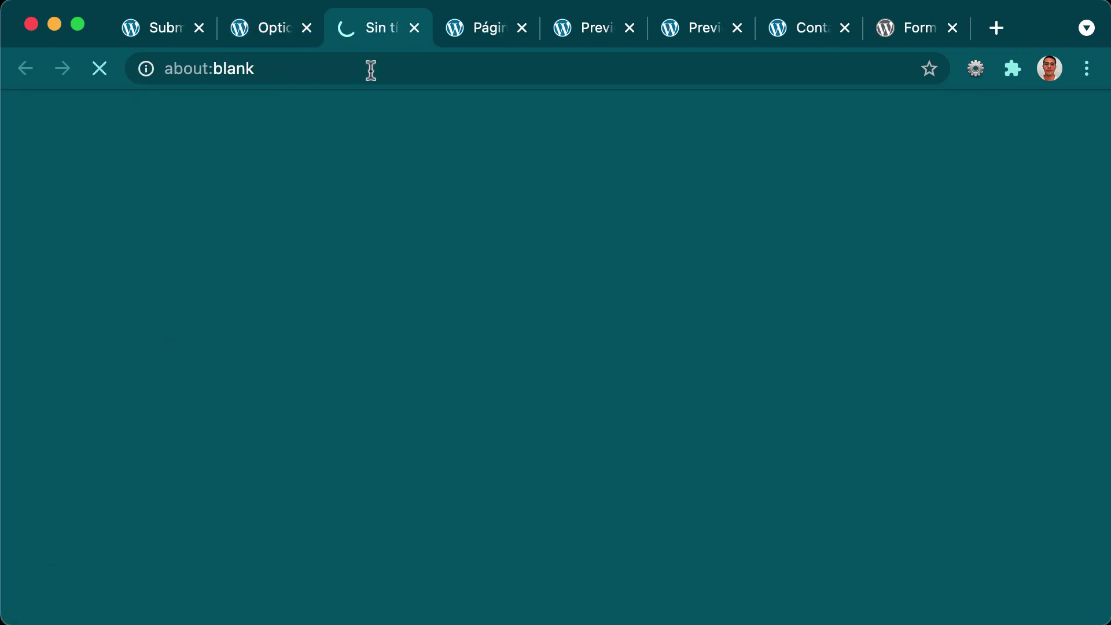
click(415, 28)
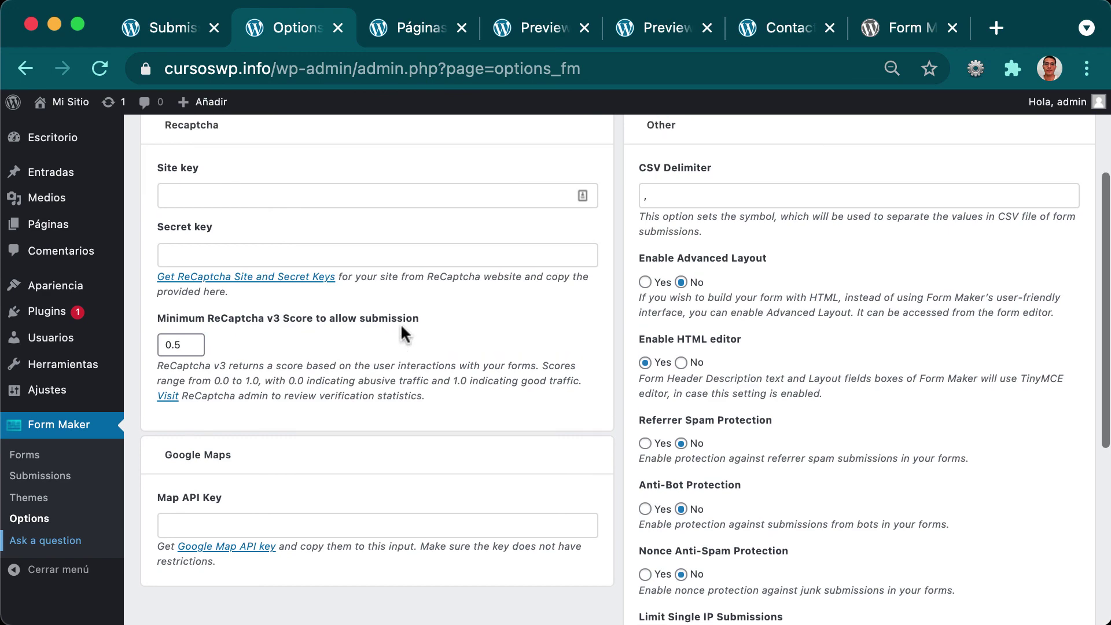
scroll(400, 323, up, 3)
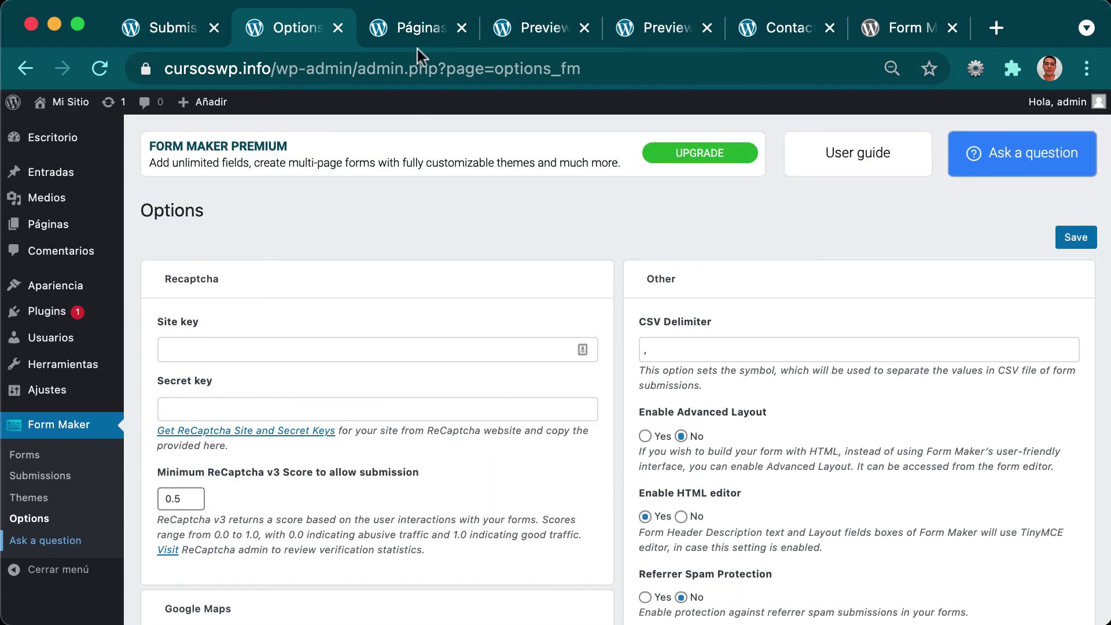
click(60, 440)
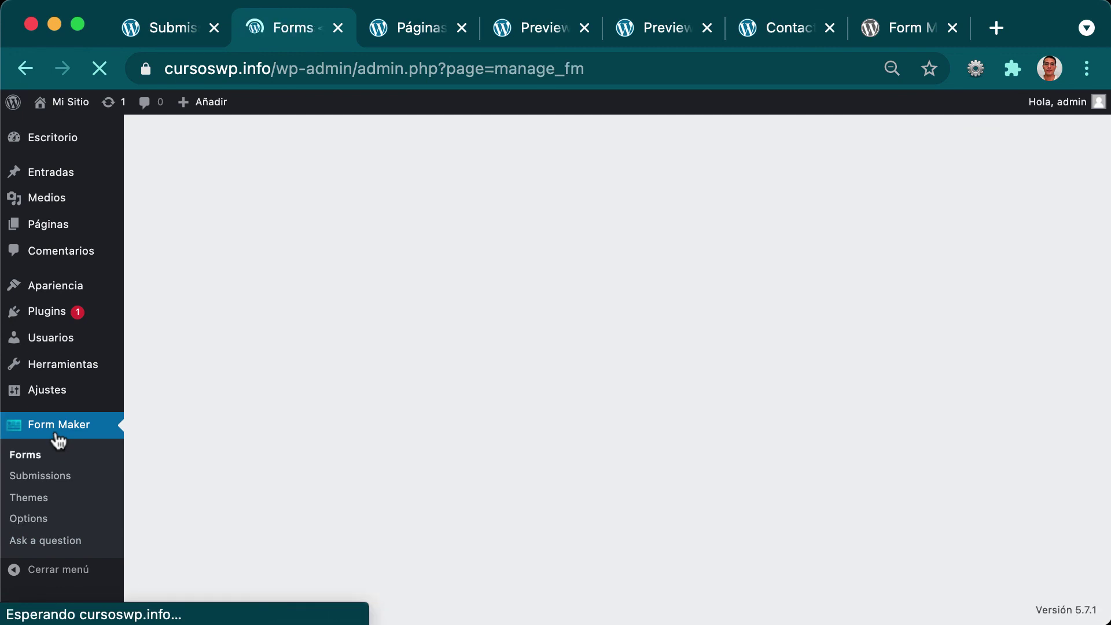